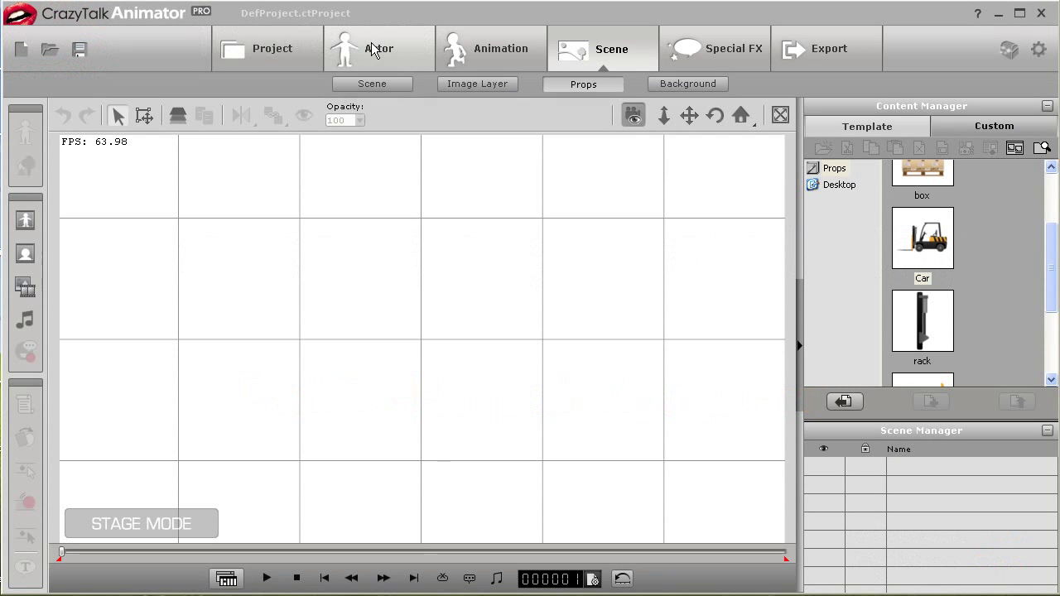
Step: Start a new actor by importing the Elephant image, browsing files in Thumbnails view
{"action": "left_click", "coordinate": [25, 222]}
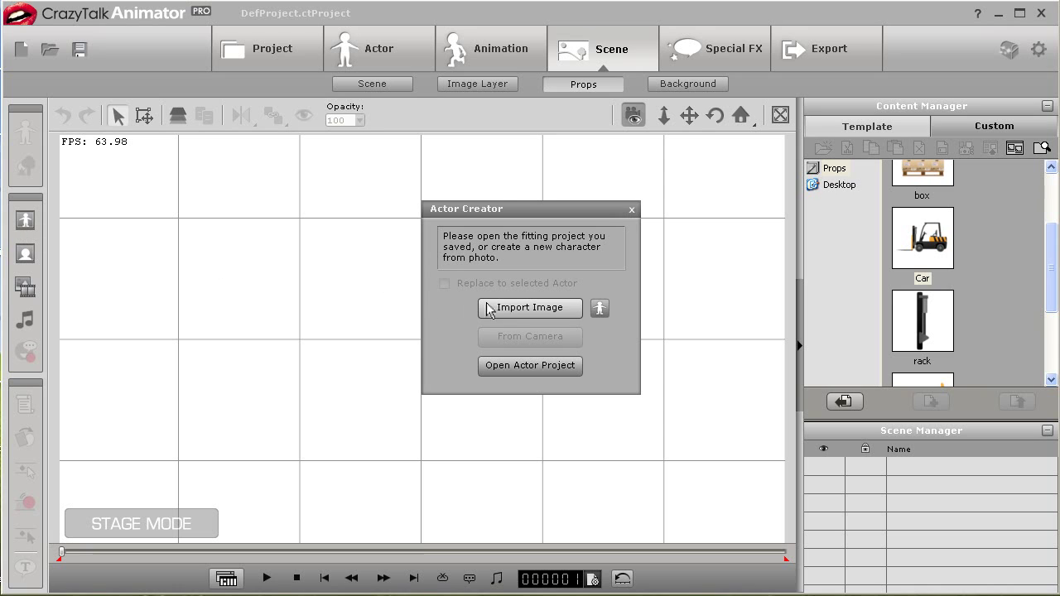
{"action": "left_click", "coordinate": [510, 309]}
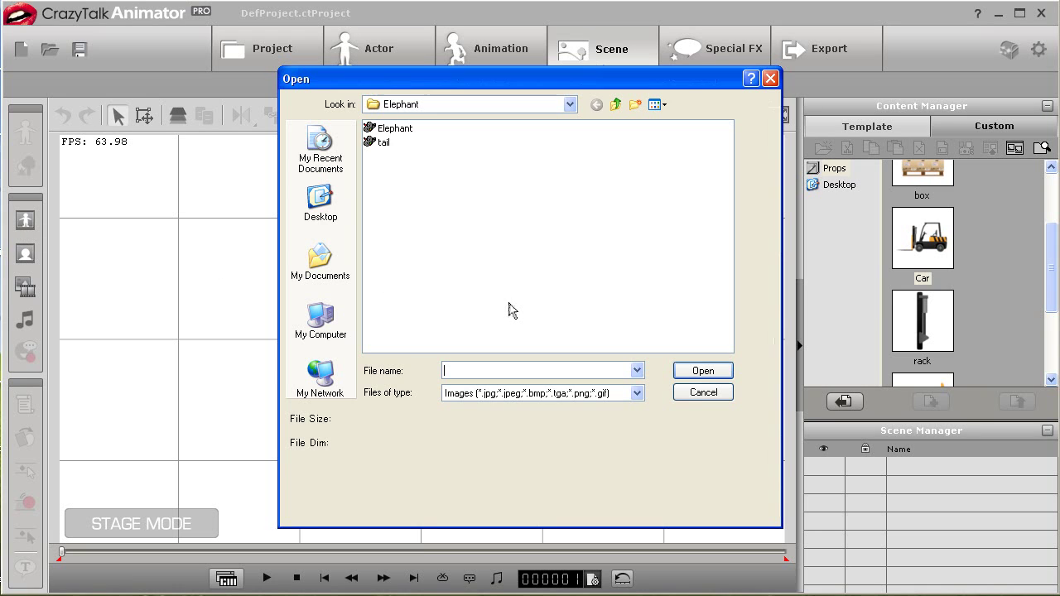
{"action": "left_click", "coordinate": [659, 104]}
{"action": "left_click", "coordinate": [681, 122]}
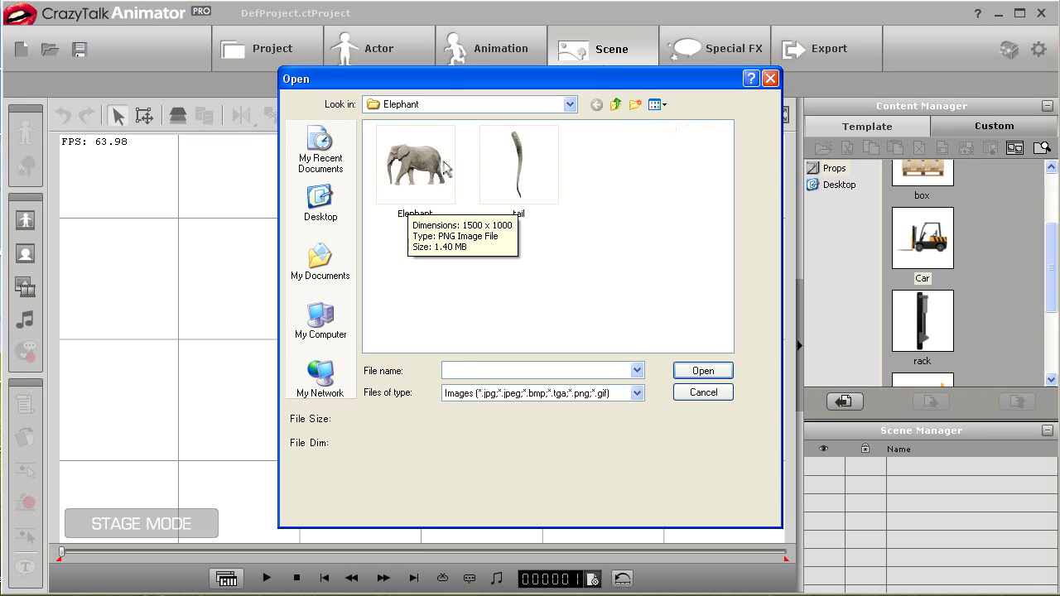
{"action": "left_click", "coordinate": [416, 174]}
{"action": "left_click", "coordinate": [700, 371]}
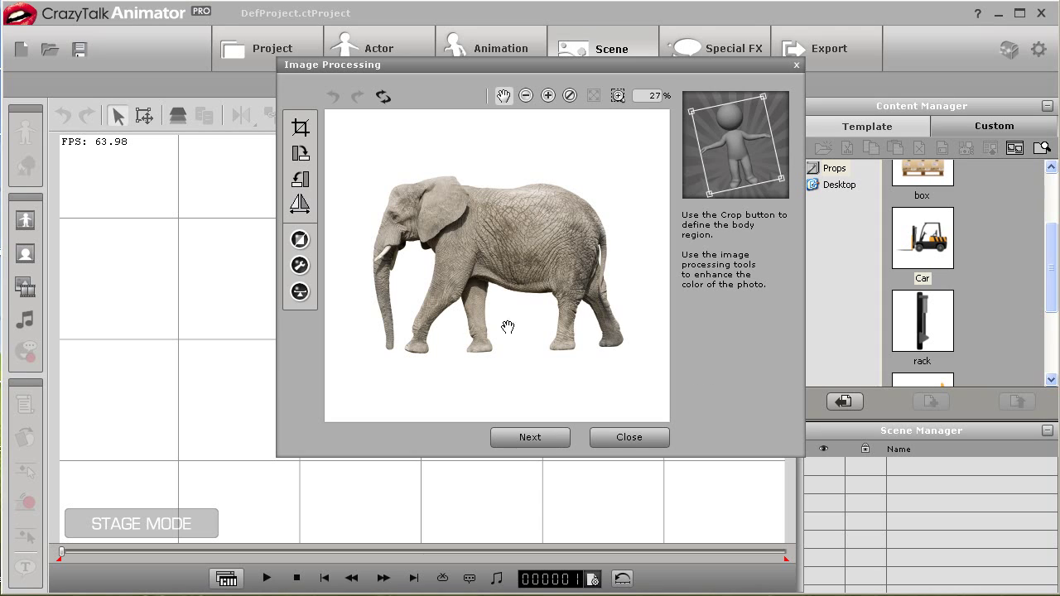
Step: Accept the elephant photo's image processing and background mask without changes
{"action": "left_click", "coordinate": [533, 439]}
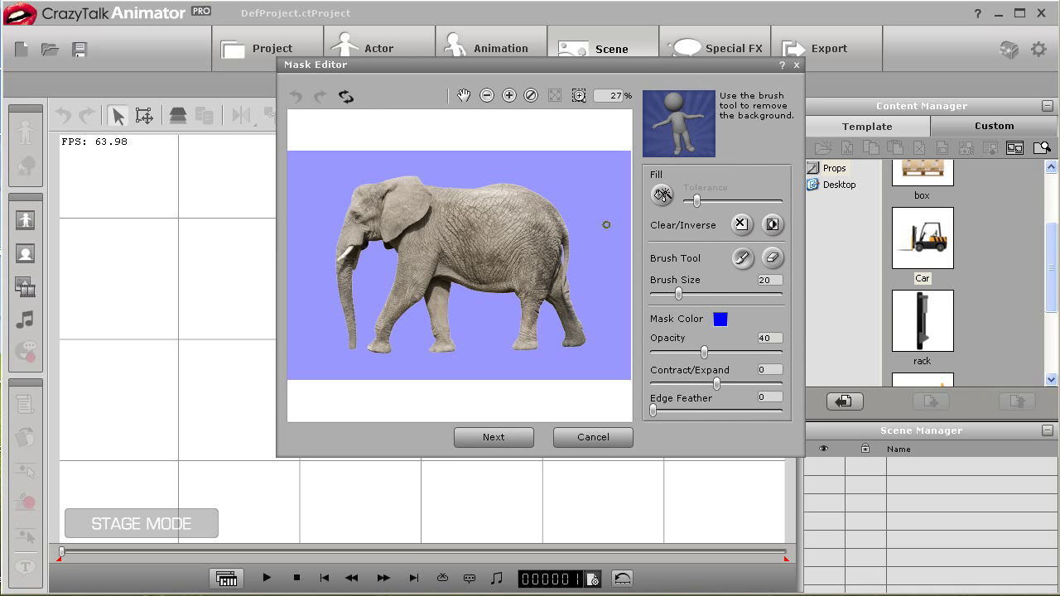
{"action": "left_click", "coordinate": [492, 439]}
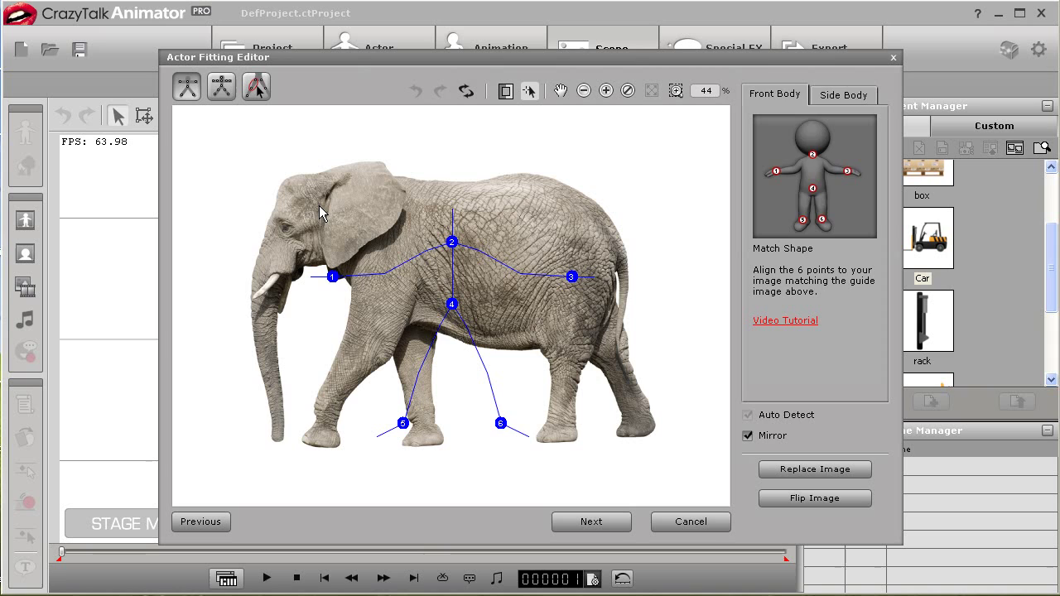
Step: Place side-body points on the chest, shoulder, front elbow, hip and hind foot
{"action": "left_click_drag", "start_coordinate": [572, 276], "coordinate": [503, 269]}
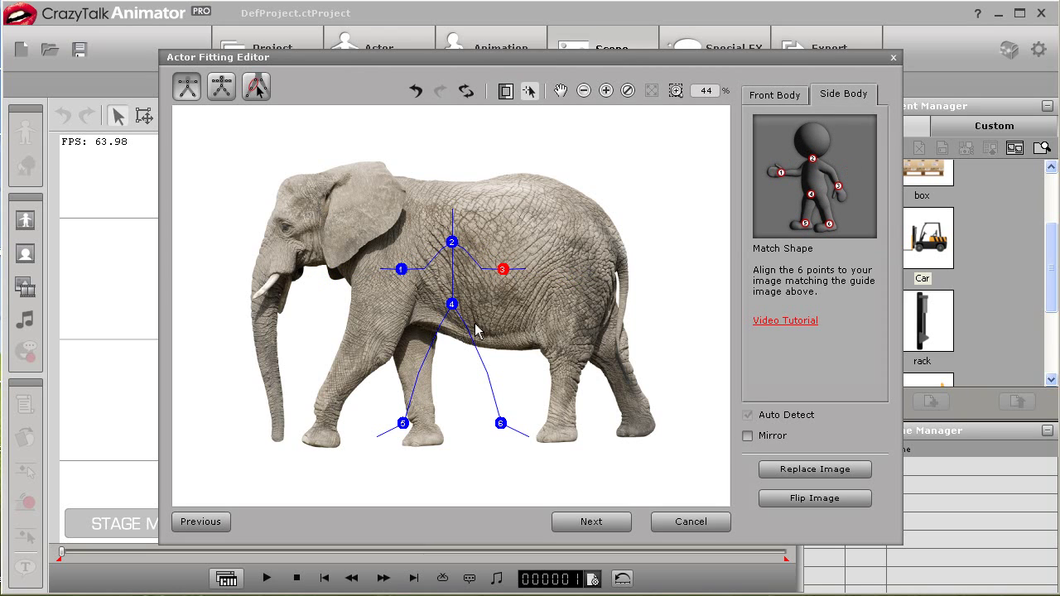
{"action": "left_click", "coordinate": [405, 276]}
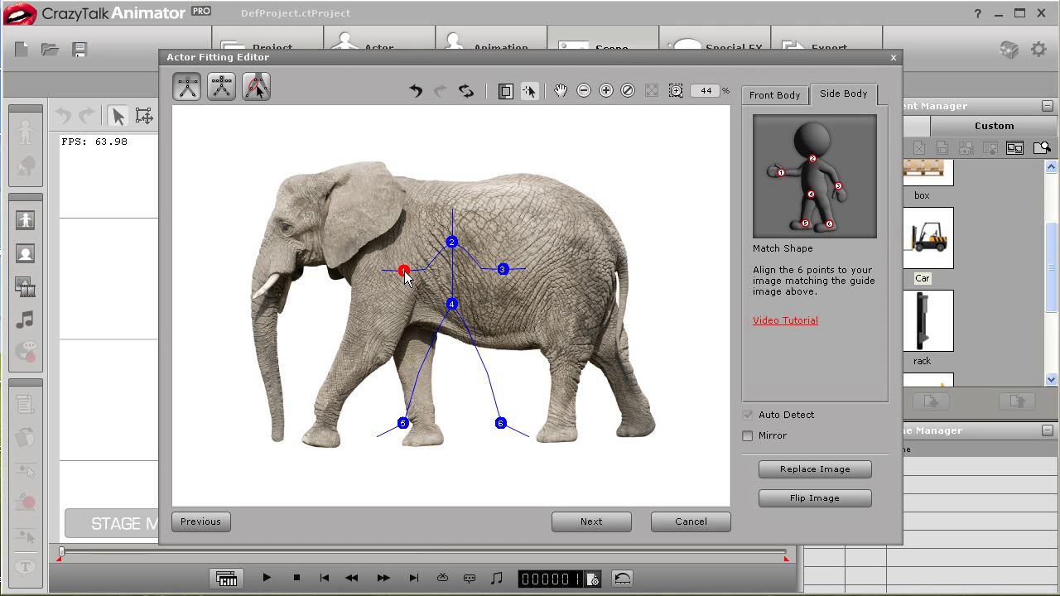
{"action": "left_click_drag", "start_coordinate": [406, 277], "coordinate": [381, 308]}
{"action": "left_click_drag", "start_coordinate": [452, 243], "coordinate": [404, 238]}
{"action": "left_click_drag", "start_coordinate": [511, 275], "coordinate": [394, 349]}
{"action": "left_click_drag", "start_coordinate": [452, 306], "coordinate": [578, 247]}
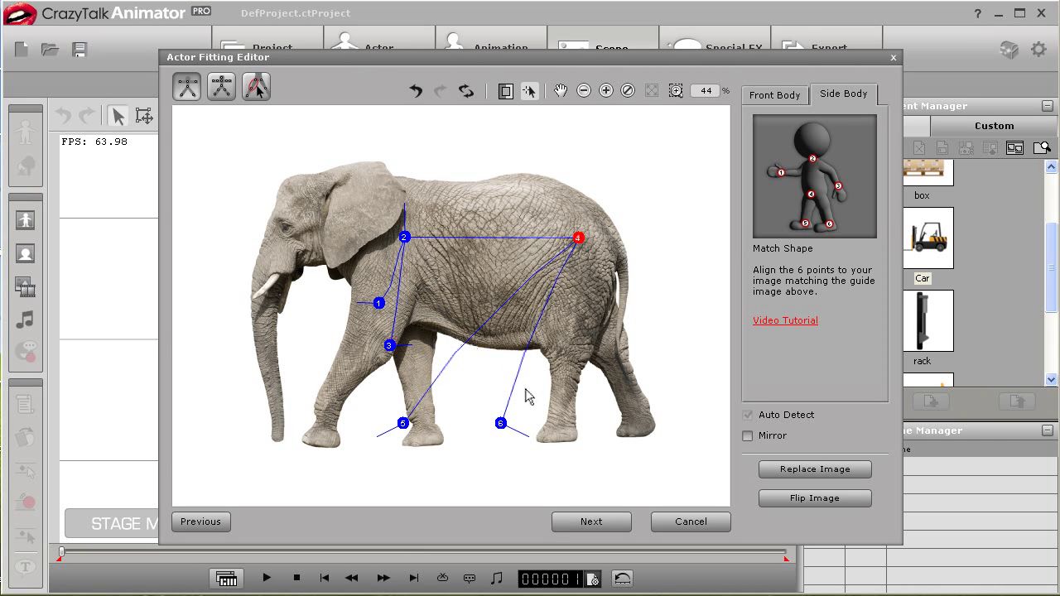
{"action": "left_click_drag", "start_coordinate": [501, 425], "coordinate": [563, 426]}
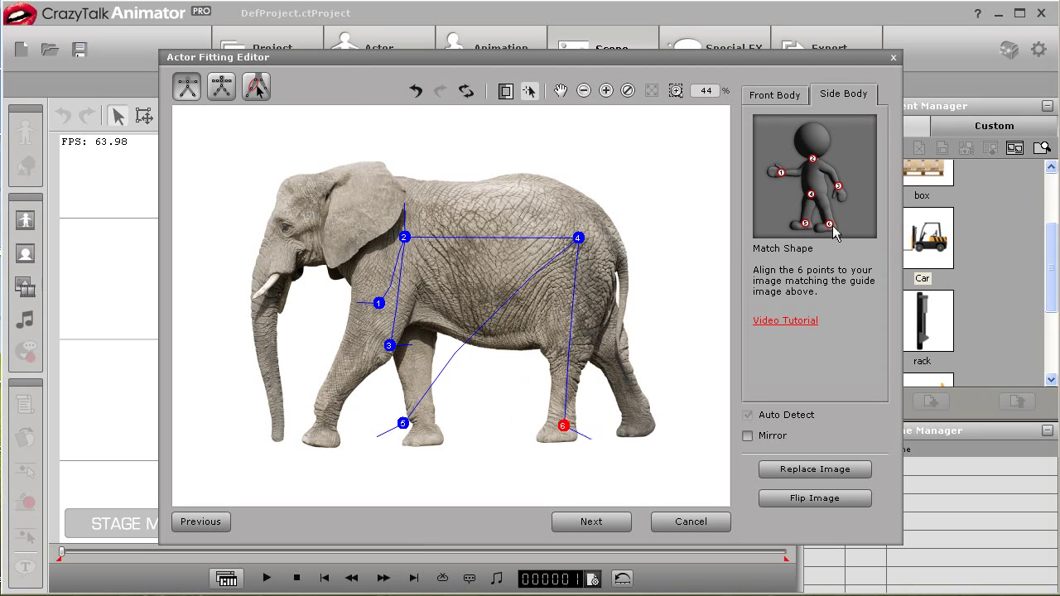
{"action": "left_click_drag", "start_coordinate": [563, 431], "coordinate": [559, 429]}
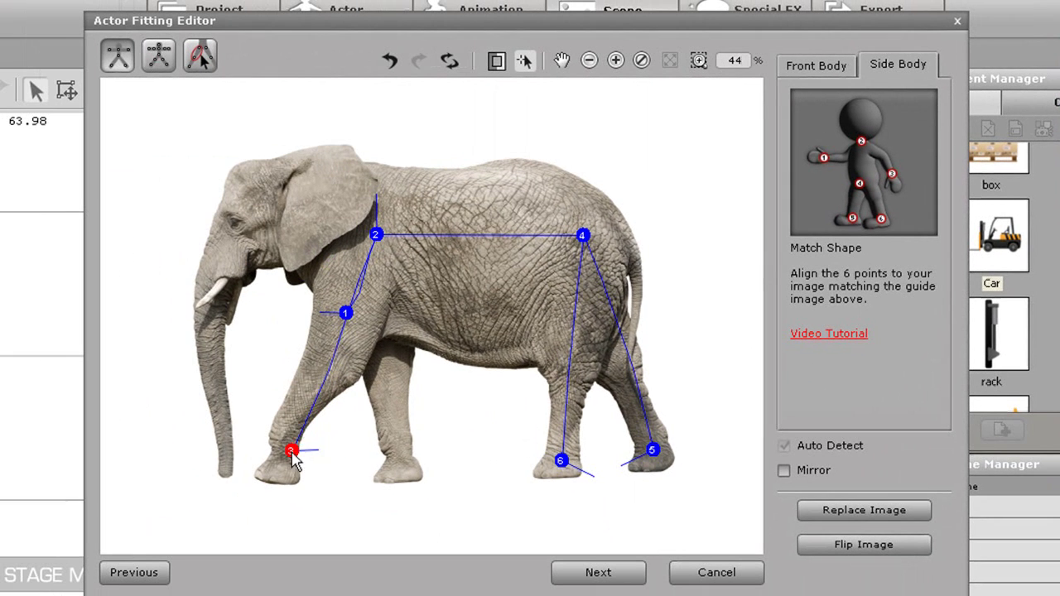
Step: Fit the skeleton's front foot, shoulder, toe, knee and head joints to the elephant
{"action": "left_click_drag", "start_coordinate": [289, 453], "coordinate": [285, 469]}
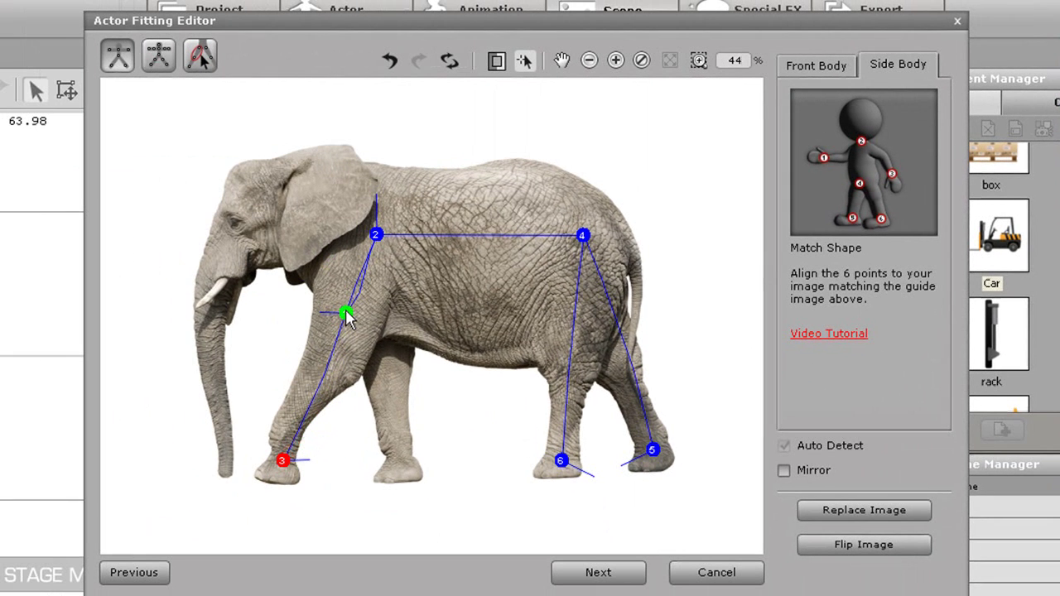
{"action": "left_click_drag", "start_coordinate": [372, 232], "coordinate": [362, 229]}
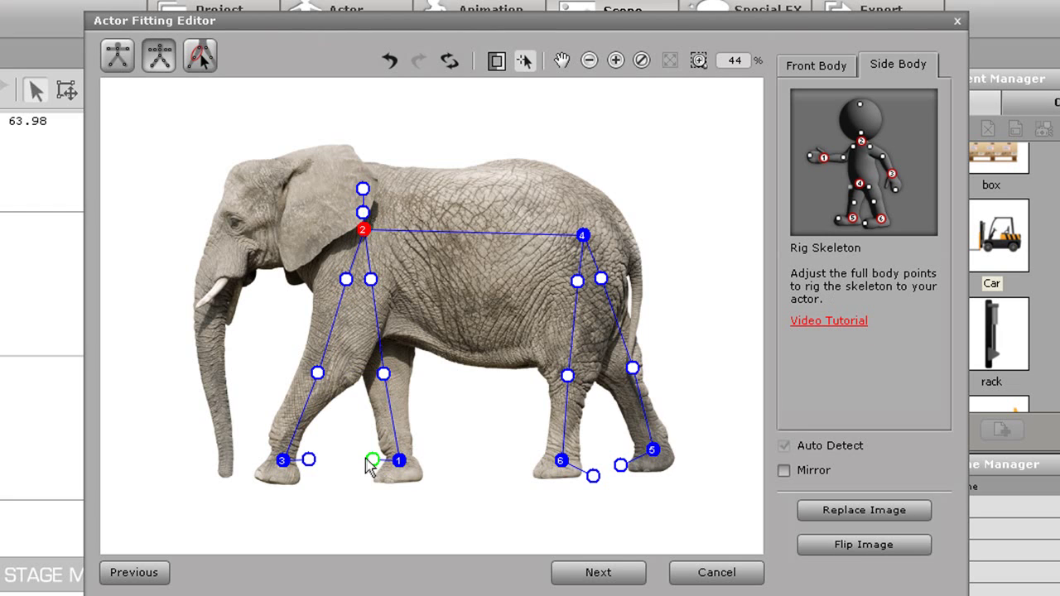
{"action": "left_click_drag", "start_coordinate": [373, 460], "coordinate": [397, 484]}
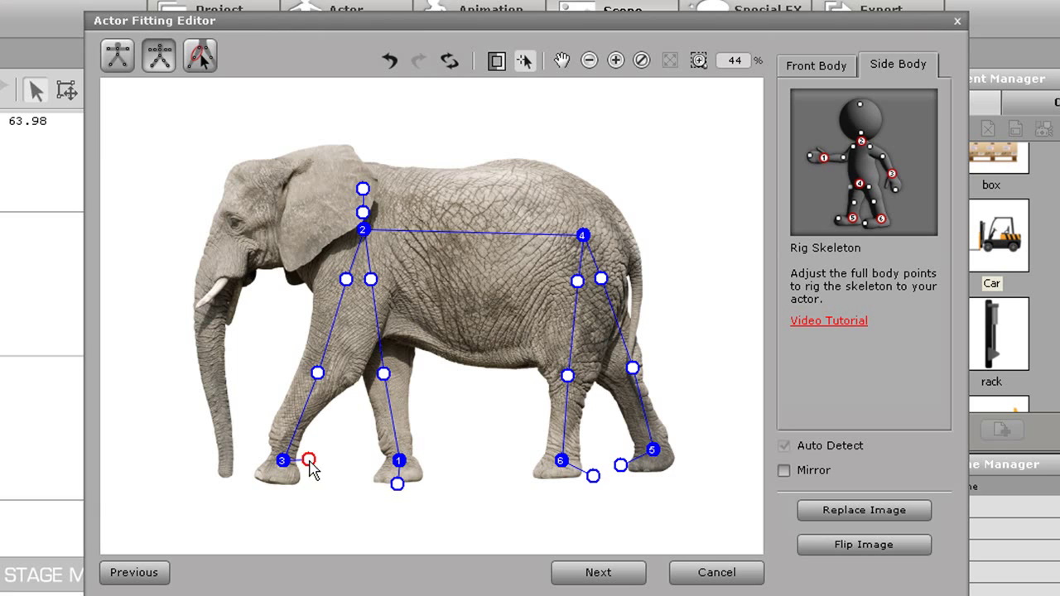
{"action": "left_click_drag", "start_coordinate": [309, 465], "coordinate": [264, 488]}
{"action": "left_click_drag", "start_coordinate": [317, 377], "coordinate": [383, 373]}
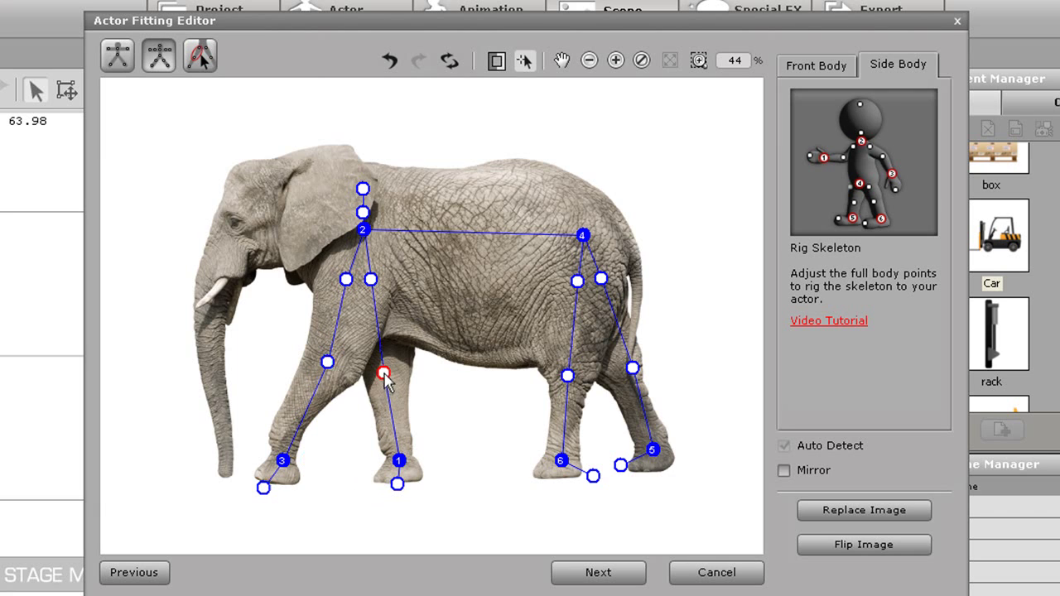
{"action": "left_click_drag", "start_coordinate": [363, 188], "coordinate": [135, 321]}
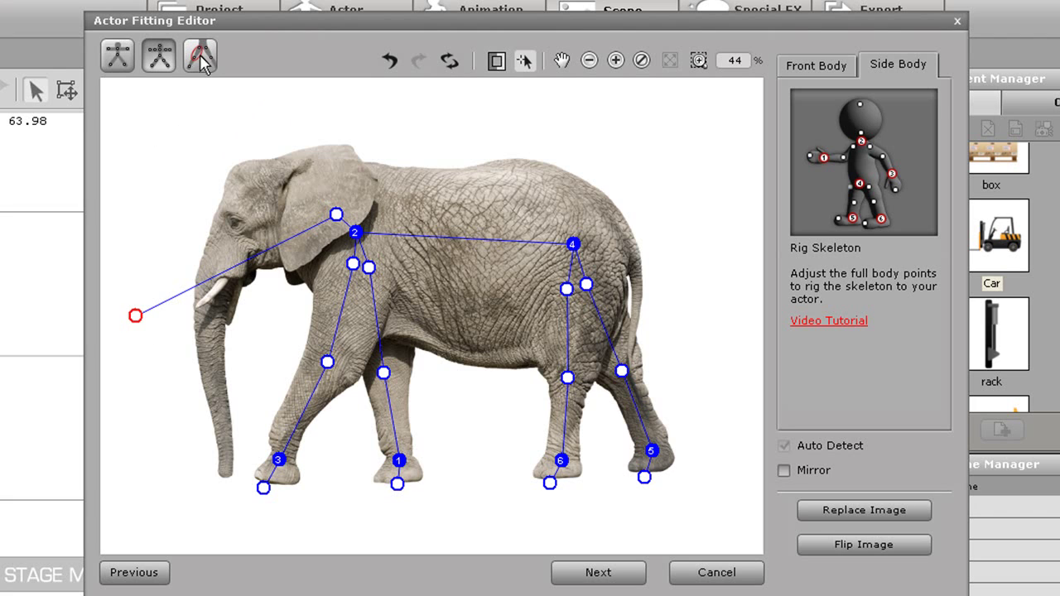
Step: In Detail Body mode, shrink the rear torso circle and enlarge the head and torso circles
{"action": "left_click", "coordinate": [200, 58]}
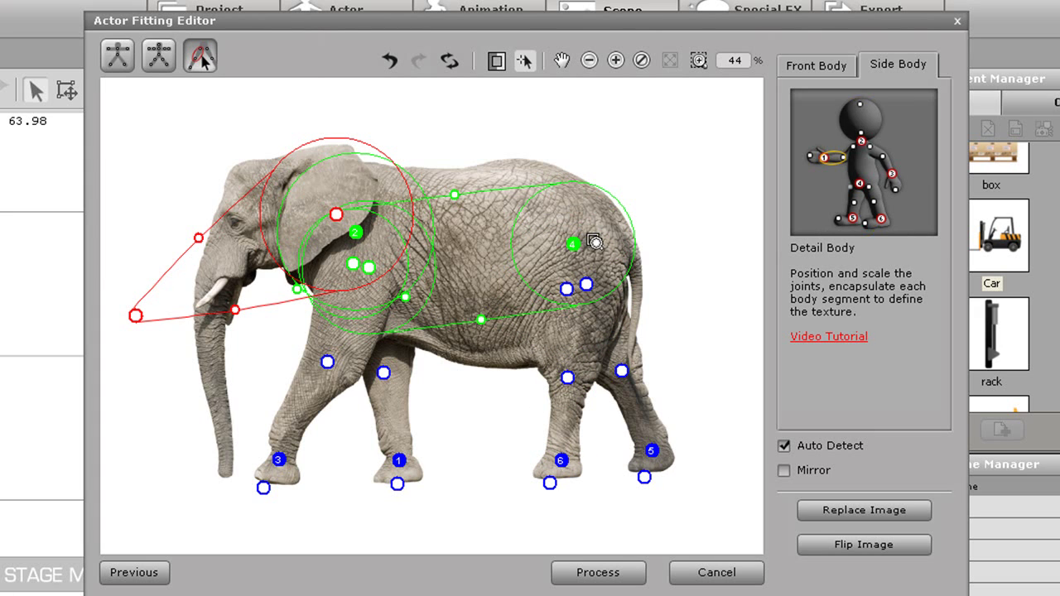
{"action": "left_click_drag", "start_coordinate": [595, 241], "coordinate": [570, 229]}
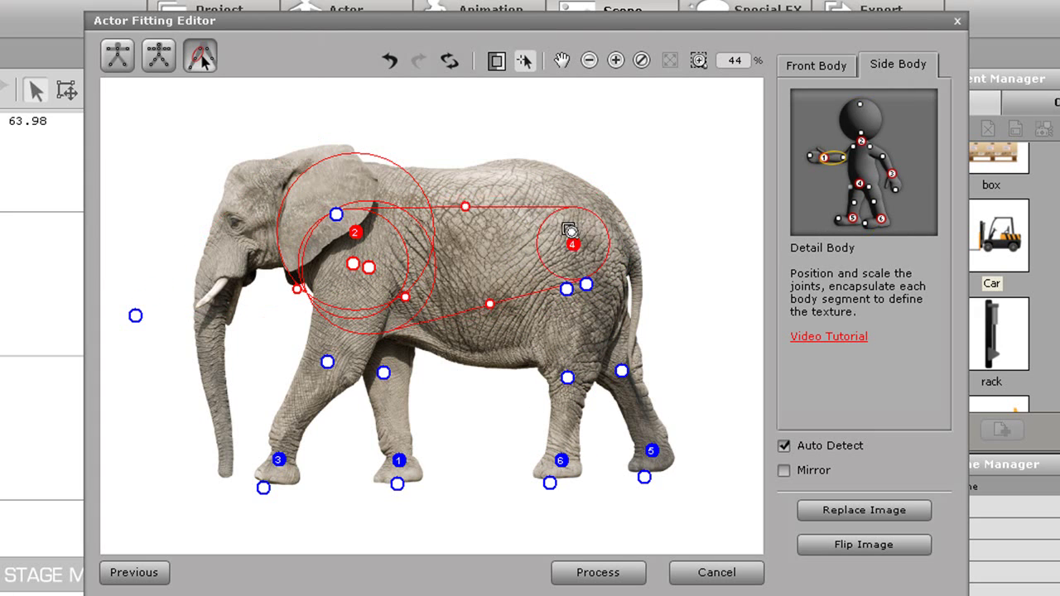
{"action": "left_click", "coordinate": [344, 249]}
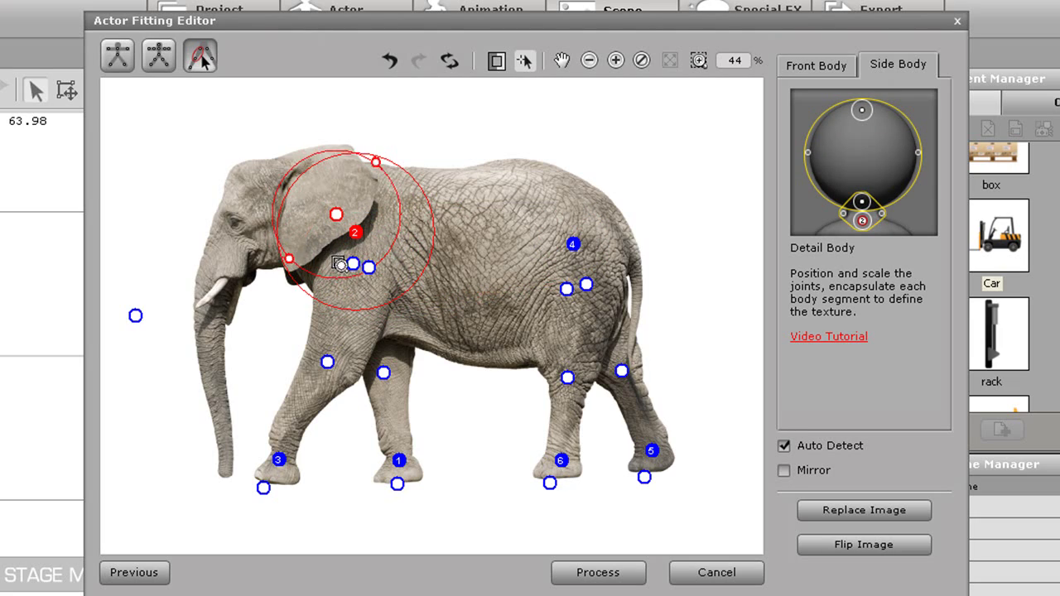
{"action": "left_click_drag", "start_coordinate": [340, 263], "coordinate": [350, 232]}
{"action": "scroll", "coordinate": [350, 232], "scroll_direction": "up", "scroll_amount": 3}
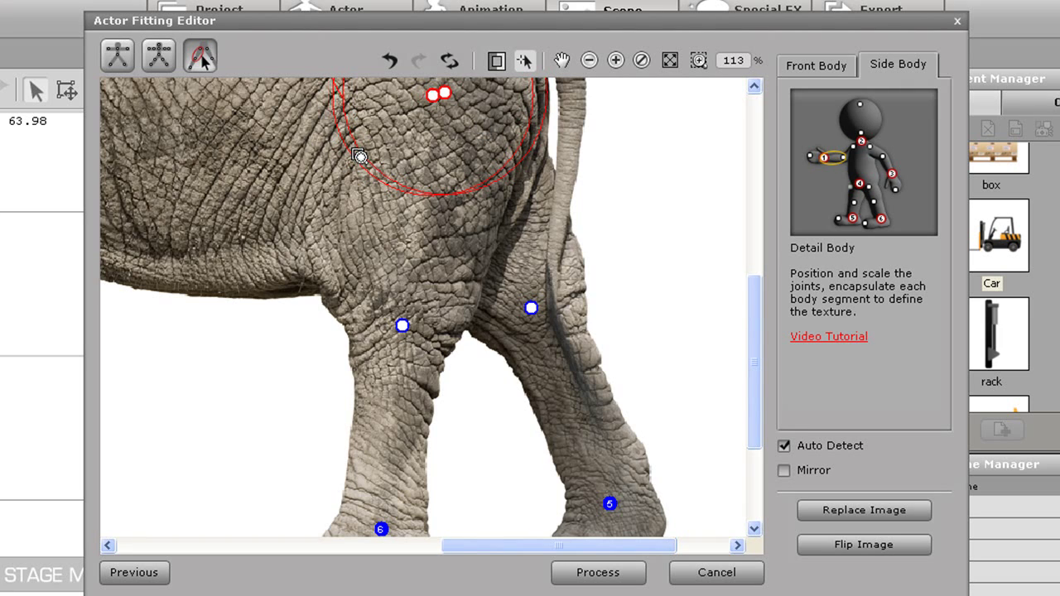
{"action": "left_click_drag", "start_coordinate": [360, 156], "coordinate": [354, 142]}
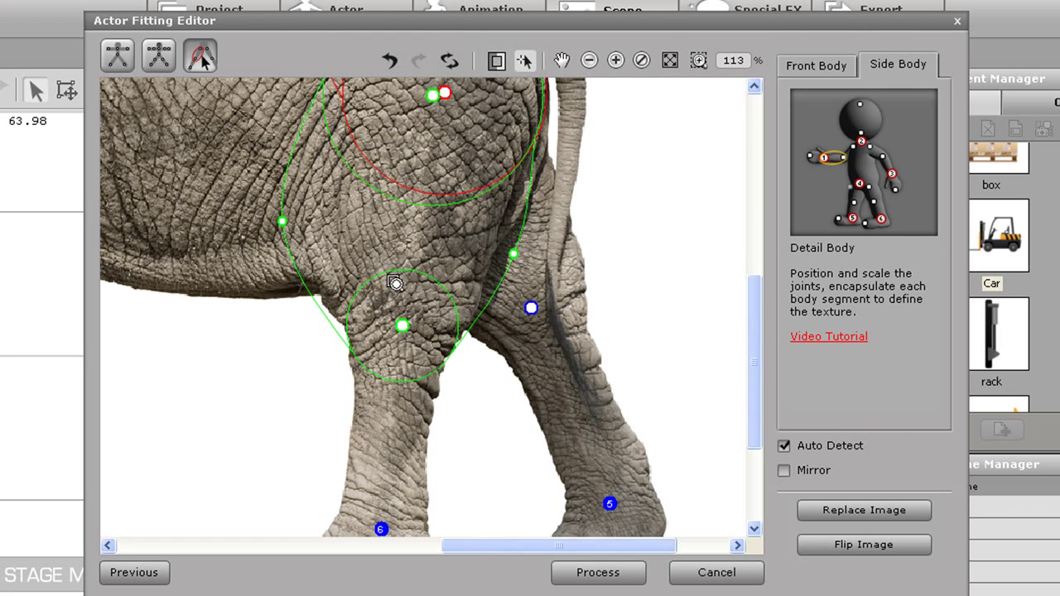
Step: Raise joint 6 and reshape the hind lower-leg outline, moving the foot joint to the sole
{"action": "left_click_drag", "start_coordinate": [758, 354], "coordinate": [740, 409]}
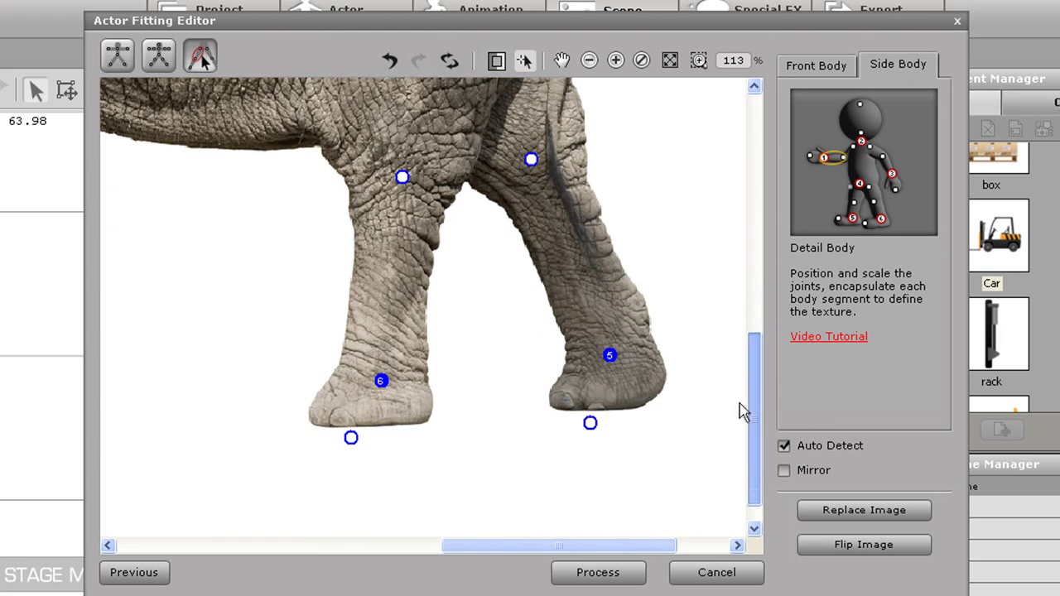
{"action": "left_click", "coordinate": [389, 381]}
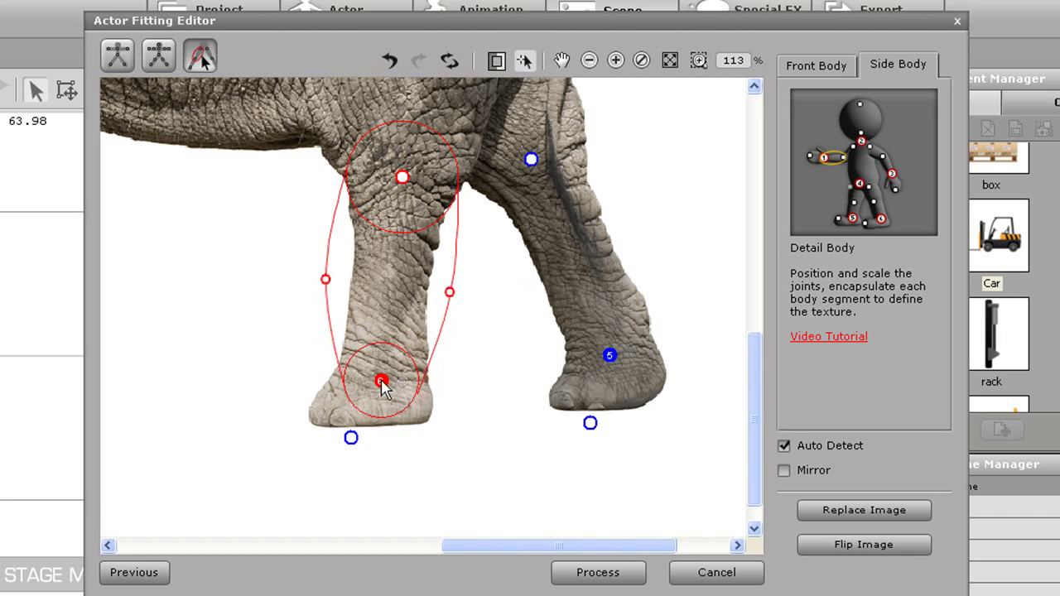
{"action": "left_click_drag", "start_coordinate": [388, 379], "coordinate": [385, 351]}
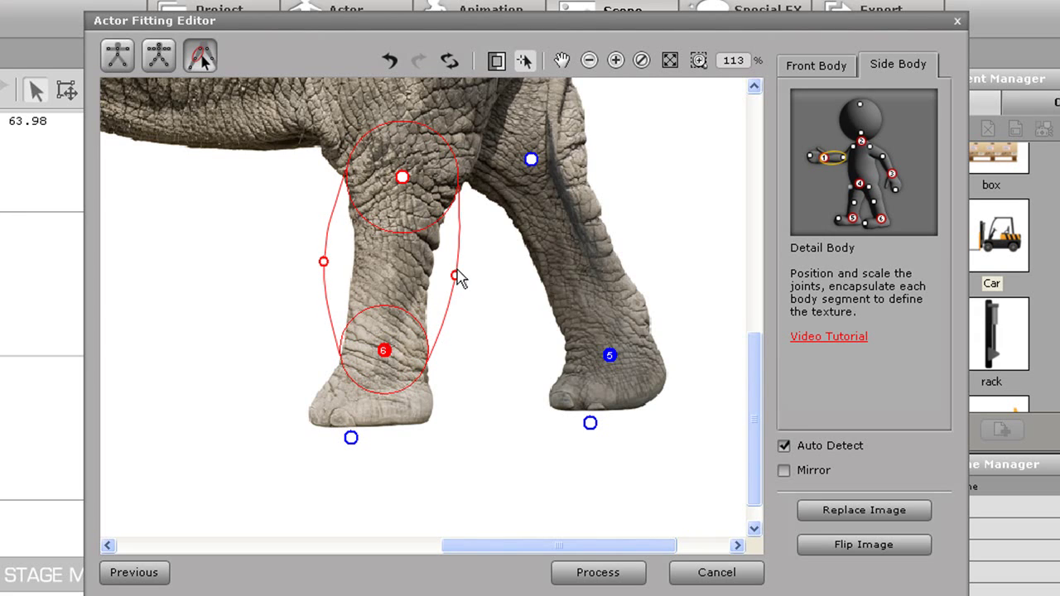
{"action": "left_click_drag", "start_coordinate": [455, 276], "coordinate": [449, 276]}
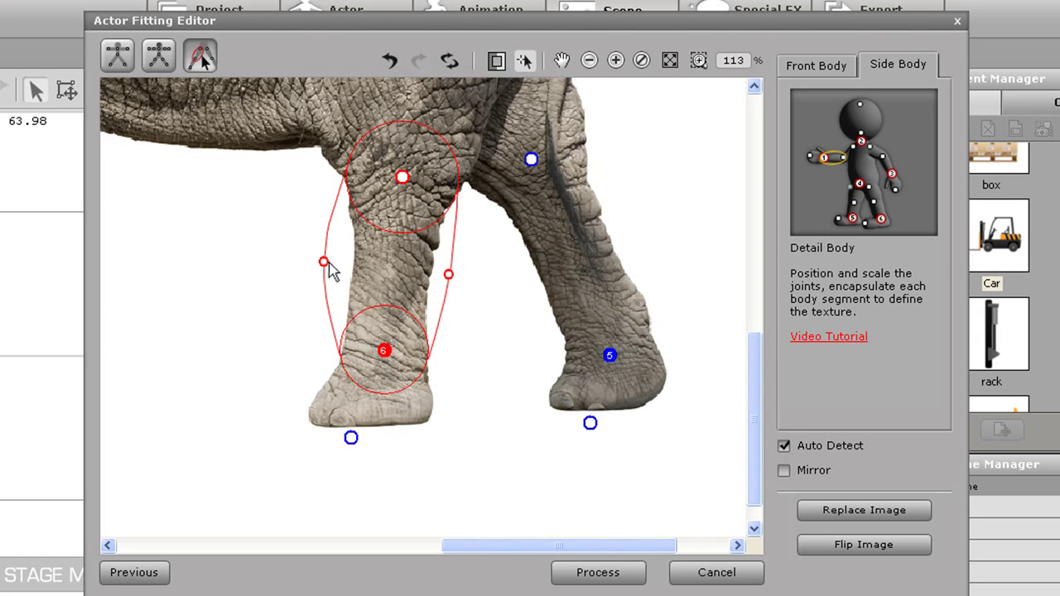
{"action": "left_click_drag", "start_coordinate": [328, 263], "coordinate": [327, 264]}
{"action": "left_click", "coordinate": [348, 441]}
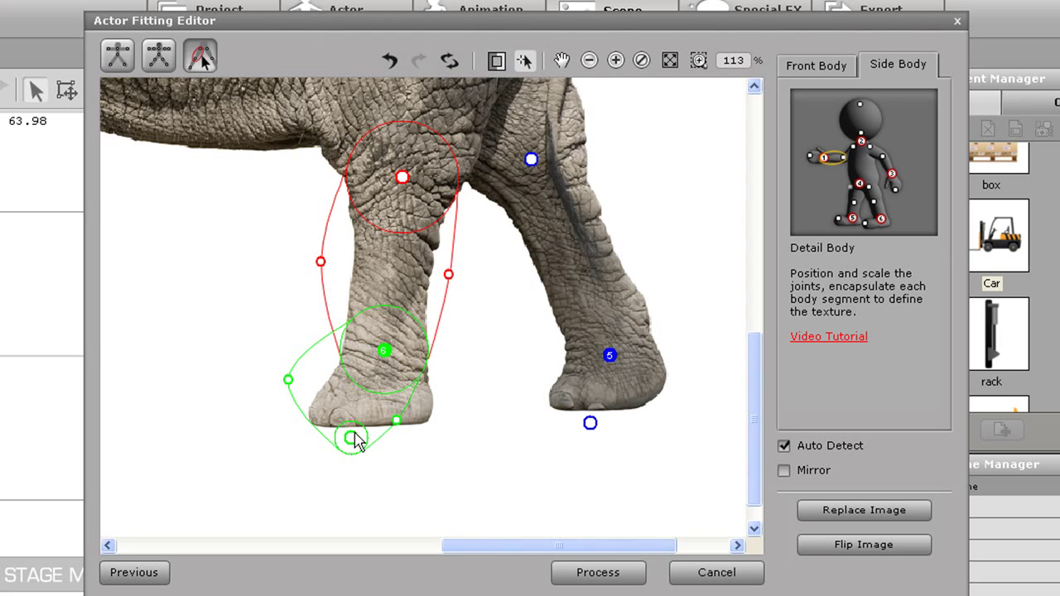
{"action": "mouse_move", "coordinate": [356, 435]}
{"action": "left_mouse_down"}
{"action": "mouse_move", "coordinate": [356, 408]}
{"action": "mouse_move", "coordinate": [350, 439]}
{"action": "mouse_move", "coordinate": [362, 431]}
{"action": "left_mouse_up"}
Step: Widen the foot outline, enlarge the rear torso circle, and move the hip joint down-left
{"action": "left_click_drag", "start_coordinate": [422, 411], "coordinate": [446, 417]}
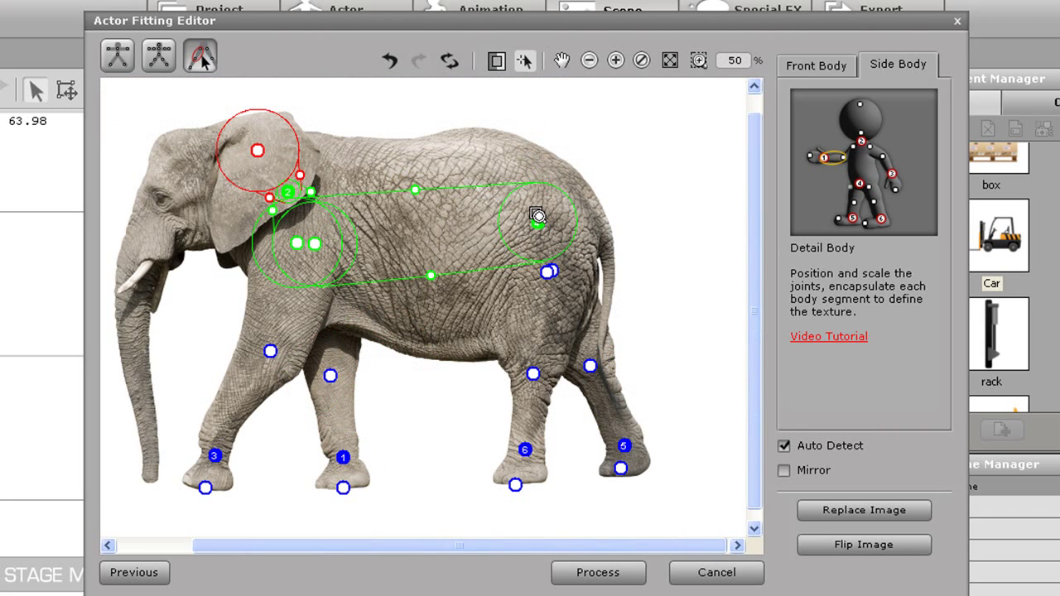
{"action": "left_click_drag", "start_coordinate": [540, 207], "coordinate": [541, 157]}
{"action": "left_click_drag", "start_coordinate": [538, 232], "coordinate": [529, 233]}
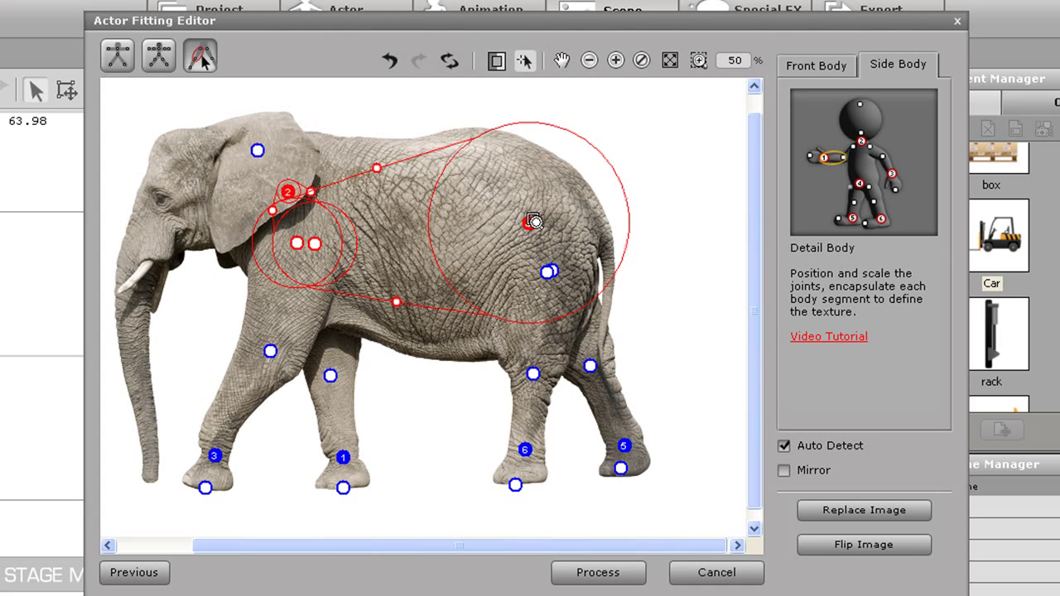
{"action": "mouse_move", "coordinate": [559, 194]}
{"action": "left_mouse_down"}
{"action": "mouse_move", "coordinate": [561, 170]}
{"action": "mouse_move", "coordinate": [559, 181]}
{"action": "left_mouse_up"}
{"action": "left_click_drag", "start_coordinate": [530, 226], "coordinate": [496, 247]}
Step: Resize the head circle around joint 2 and position it over the elephant's ear
{"action": "left_click_drag", "start_coordinate": [310, 192], "coordinate": [317, 143]}
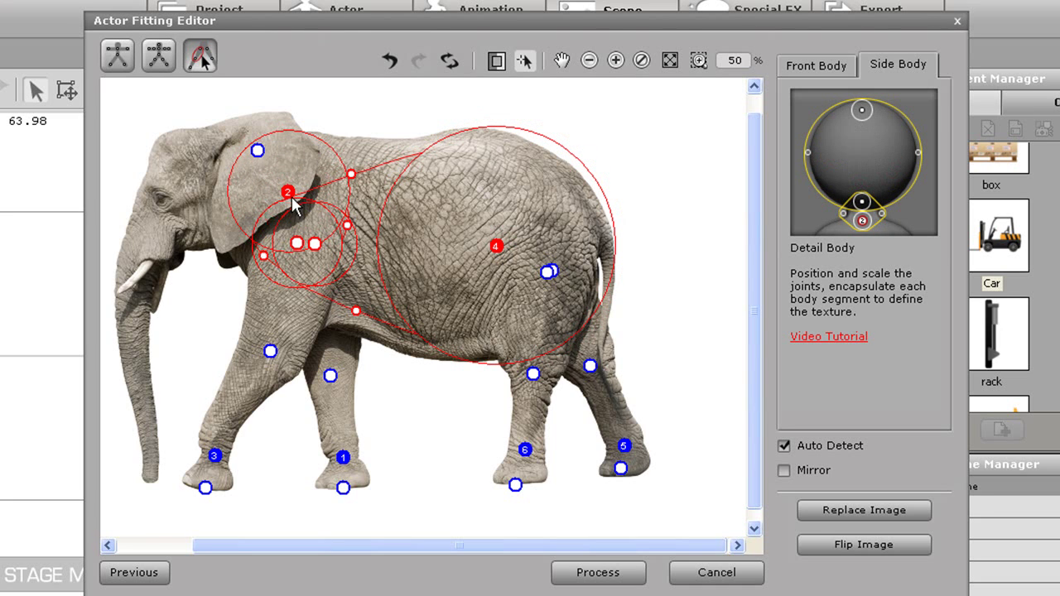
{"action": "mouse_move", "coordinate": [289, 192]}
{"action": "left_mouse_down"}
{"action": "mouse_move", "coordinate": [302, 207]}
{"action": "mouse_move", "coordinate": [303, 181]}
{"action": "left_mouse_up"}
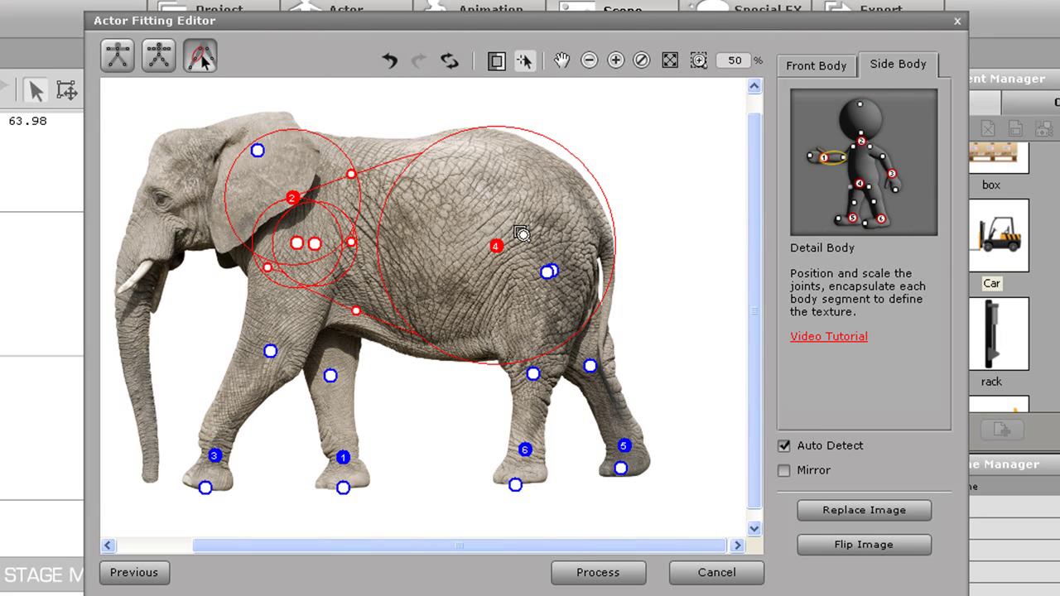
{"action": "left_click_drag", "start_coordinate": [296, 189], "coordinate": [290, 160]}
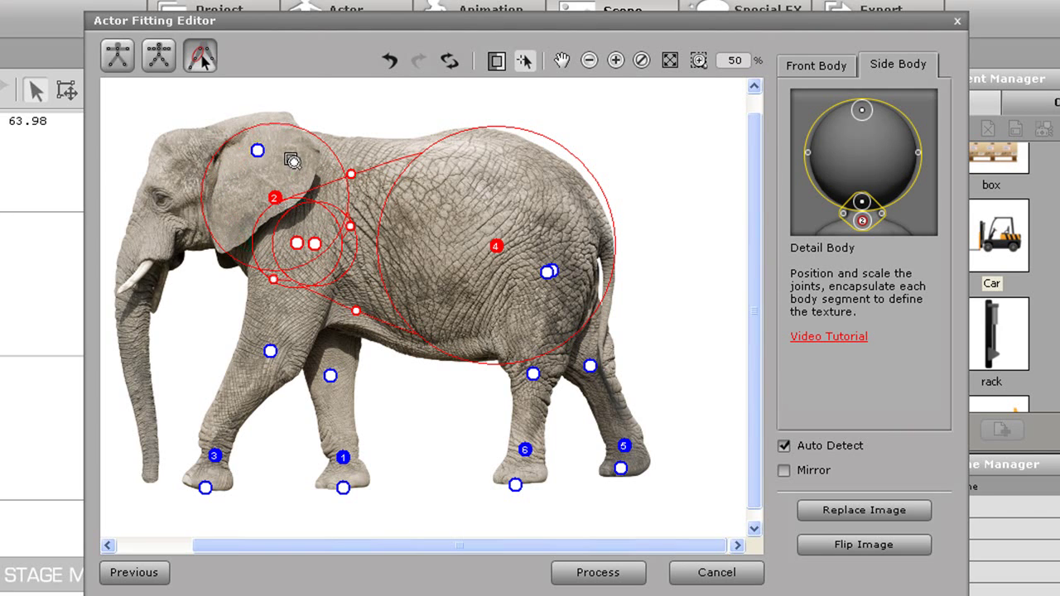
{"action": "left_click_drag", "start_coordinate": [275, 198], "coordinate": [279, 202]}
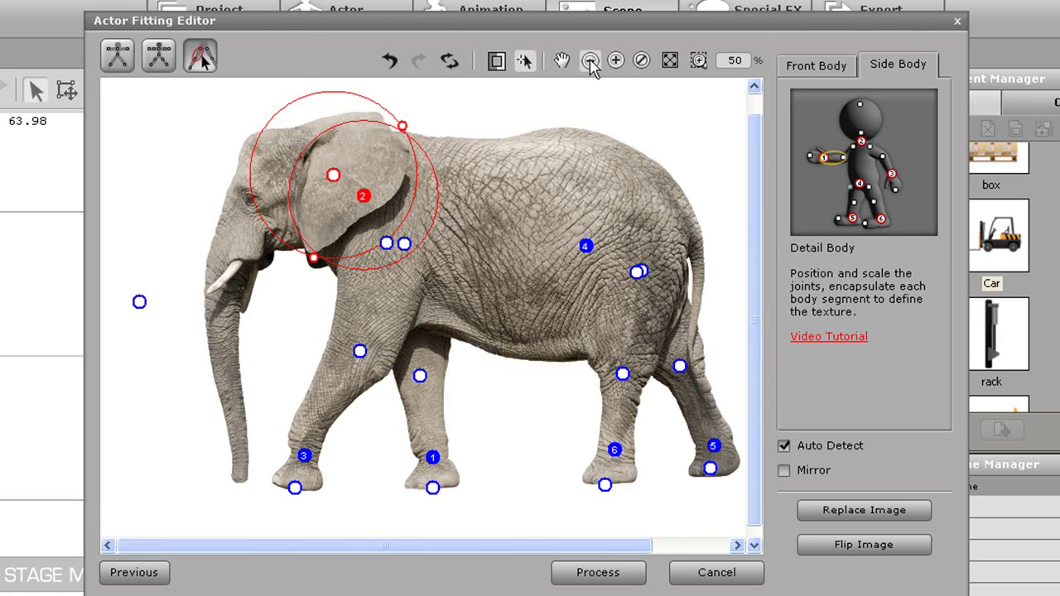
Step: Enlarge the trunk-end joint circle, move it to the trunk tip, and reshape the trunk outline
{"action": "left_click", "coordinate": [588, 60]}
{"action": "left_click", "coordinate": [167, 314]}
{"action": "scroll", "coordinate": [174, 318], "scroll_direction": "up", "scroll_amount": 5}
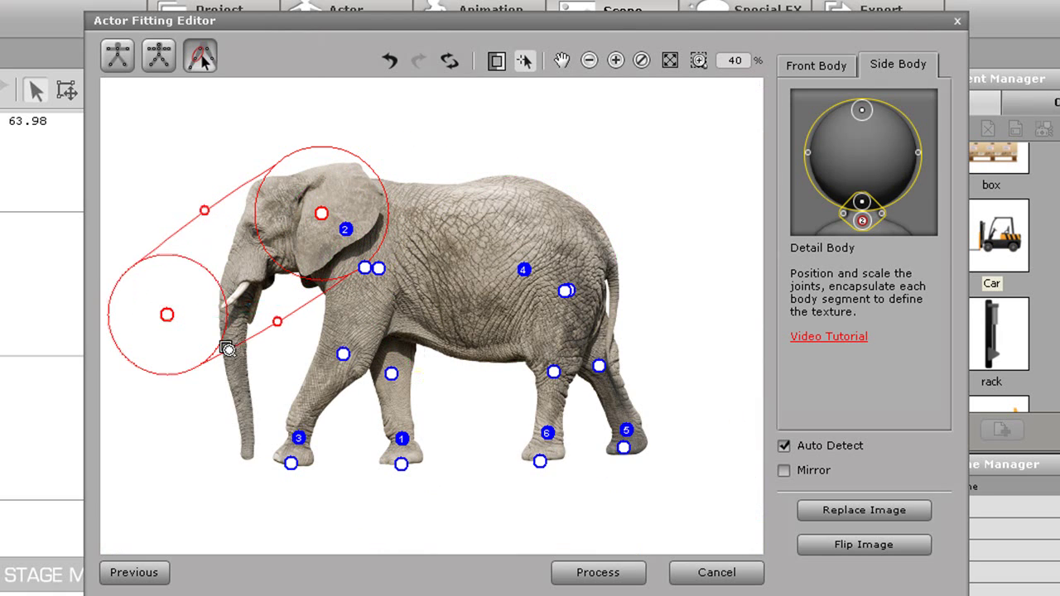
{"action": "left_click_drag", "start_coordinate": [168, 314], "coordinate": [163, 356]}
{"action": "mouse_move", "coordinate": [280, 339]}
{"action": "left_mouse_down"}
{"action": "mouse_move", "coordinate": [286, 428]}
{"action": "mouse_move", "coordinate": [298, 438]}
{"action": "mouse_move", "coordinate": [290, 348]}
{"action": "left_mouse_up"}
{"action": "left_click_drag", "start_coordinate": [195, 243], "coordinate": [189, 198]}
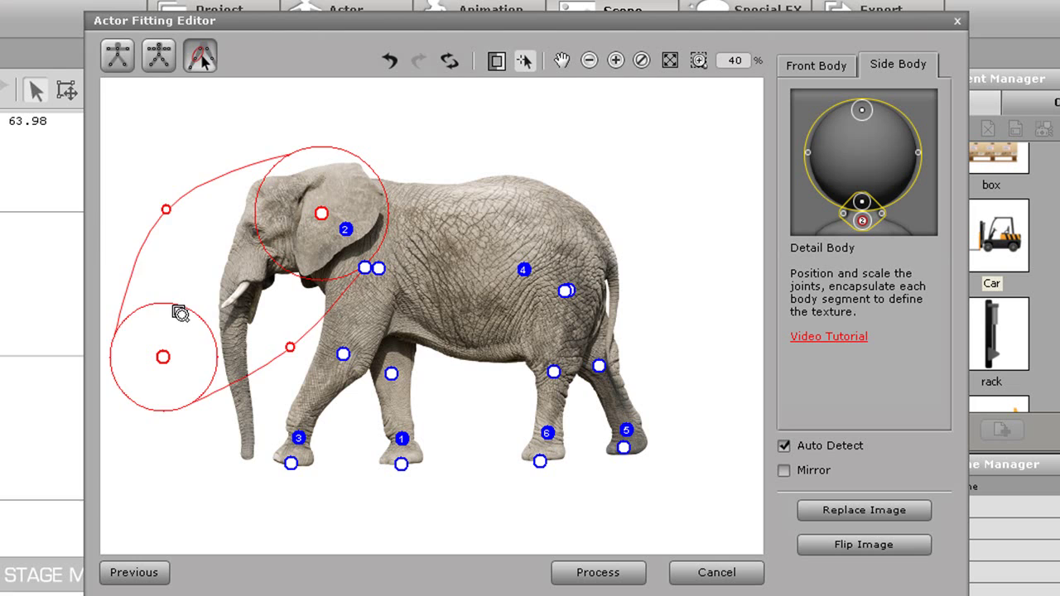
{"action": "left_click_drag", "start_coordinate": [180, 307], "coordinate": [194, 249]}
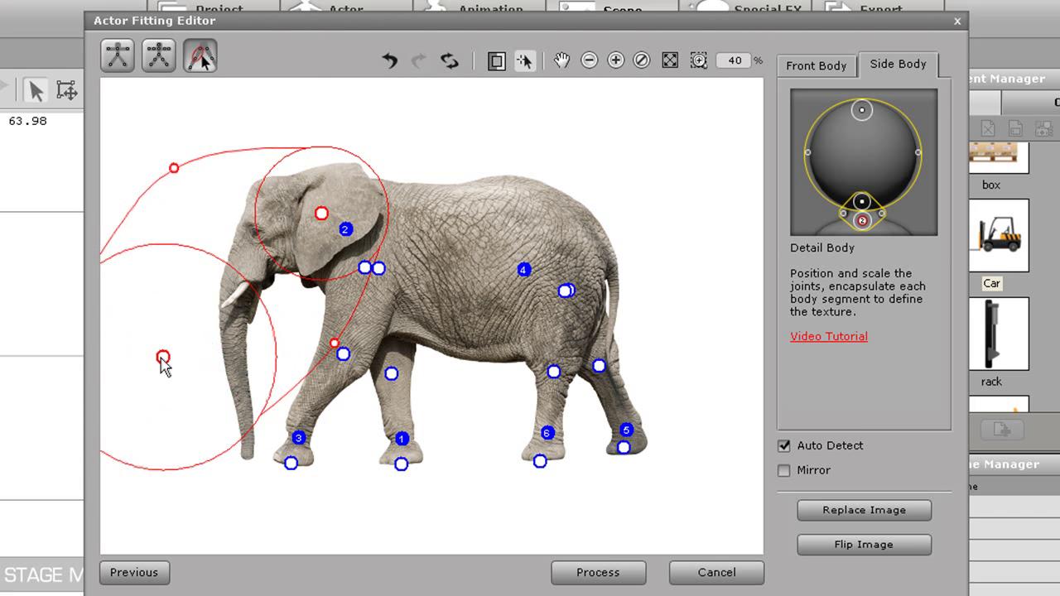
{"action": "left_click_drag", "start_coordinate": [163, 358], "coordinate": [215, 356]}
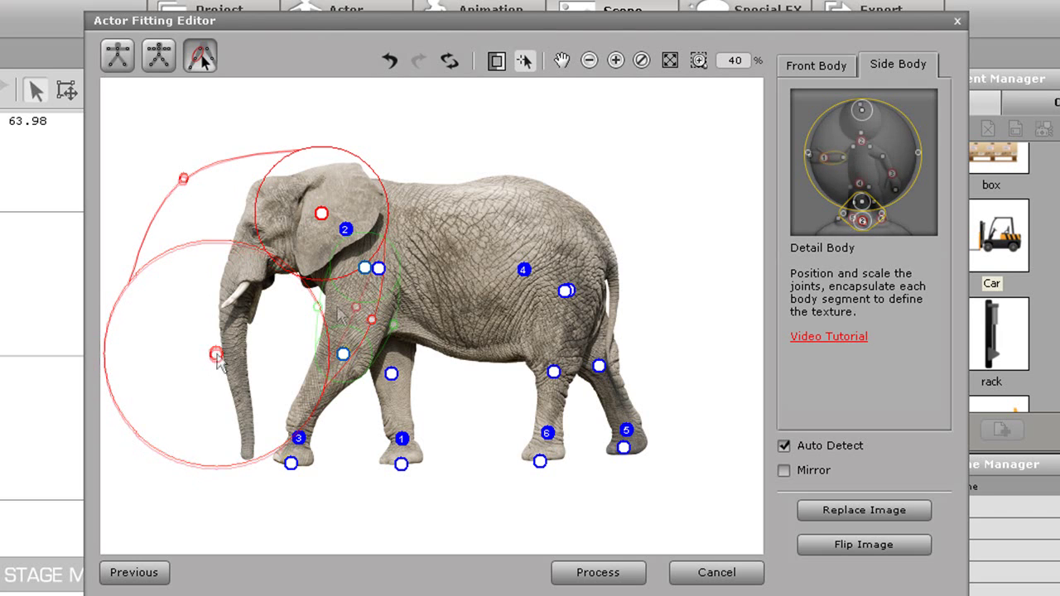
Step: Process the elephant's joint fitting to build the actor's body parts
{"action": "left_click", "coordinate": [623, 572]}
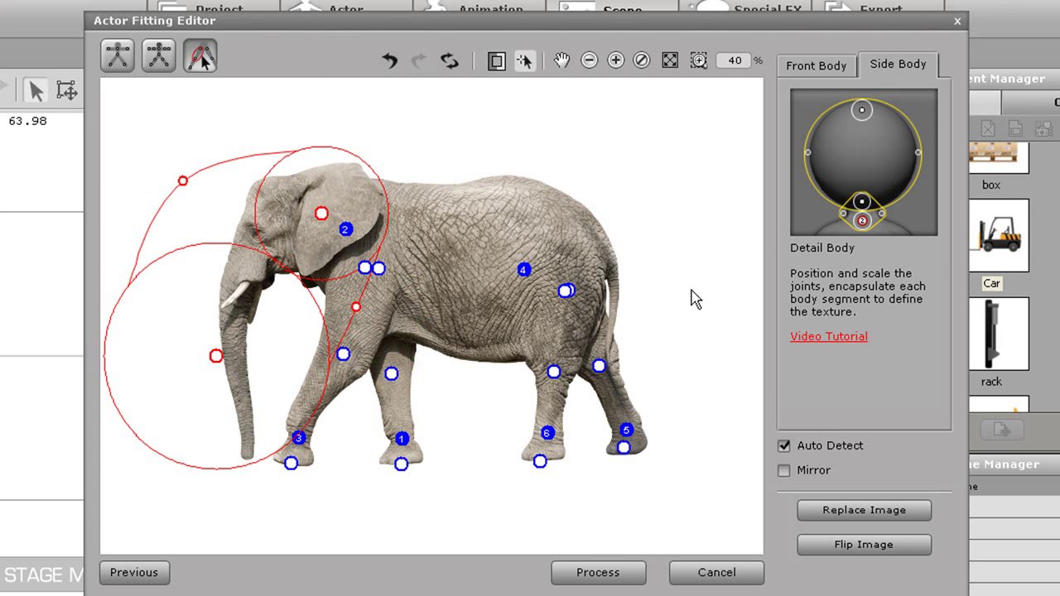
{"action": "left_click", "coordinate": [610, 571]}
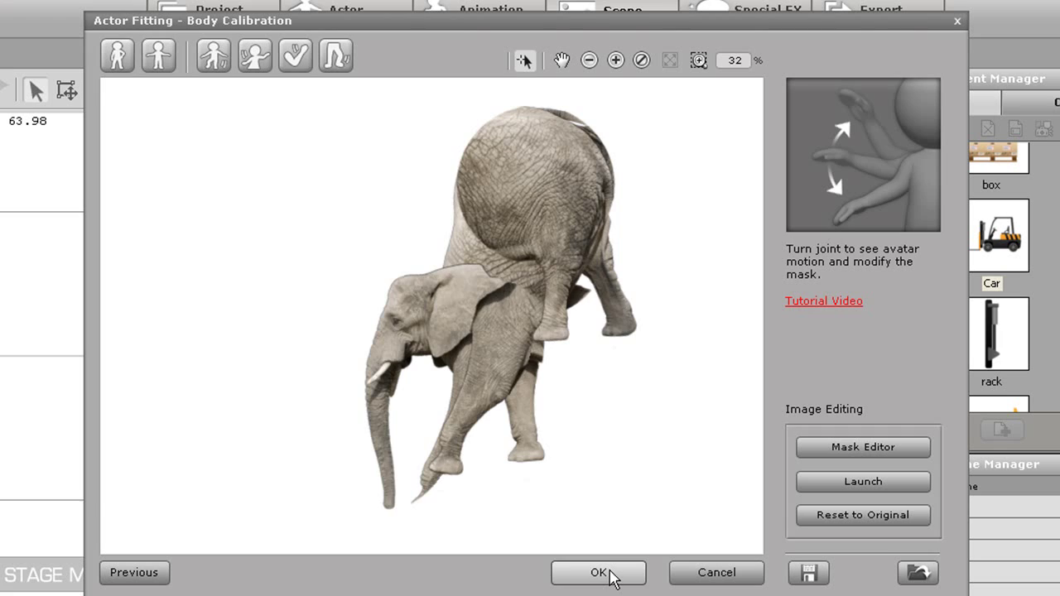
Step: Accept calibration, save the fitting as Elephant in the tutorial folder, and skip face fitting
{"action": "left_click", "coordinate": [611, 577]}
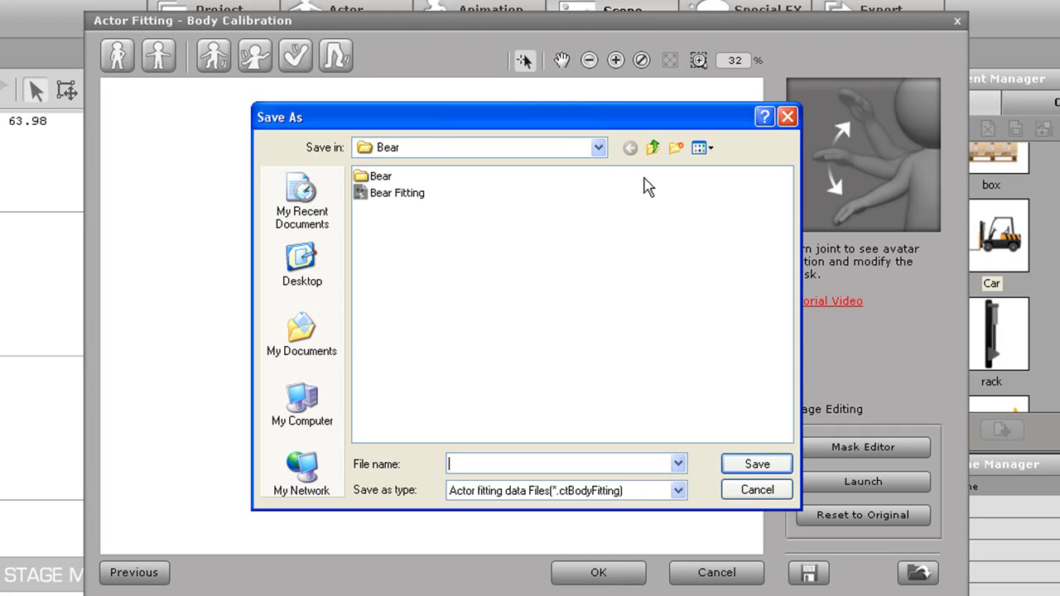
{"action": "left_click", "coordinate": [653, 148]}
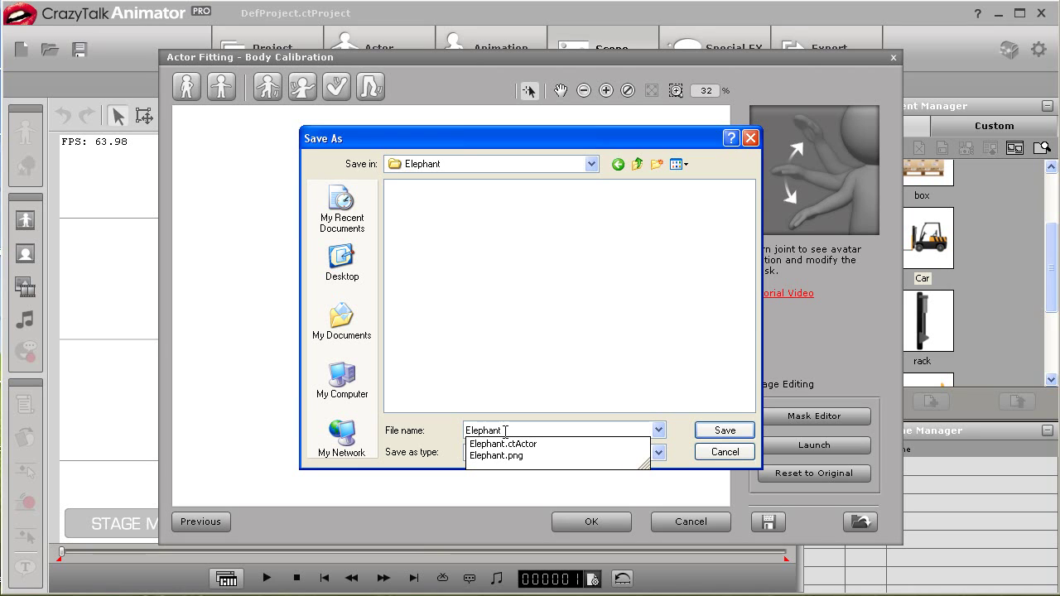
{"action": "key", "text": "Return"}
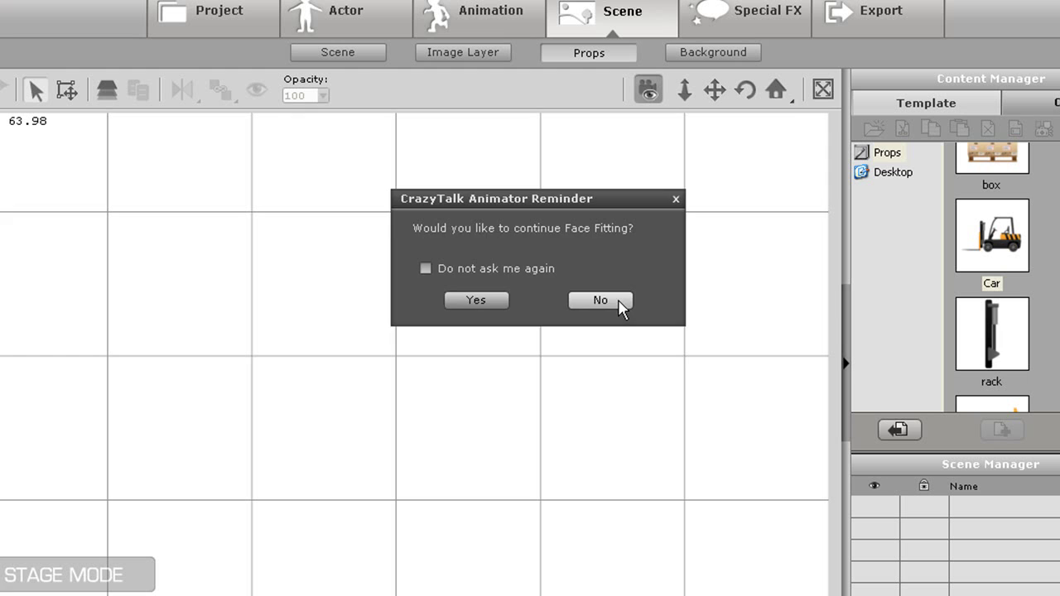
{"action": "left_click", "coordinate": [589, 294]}
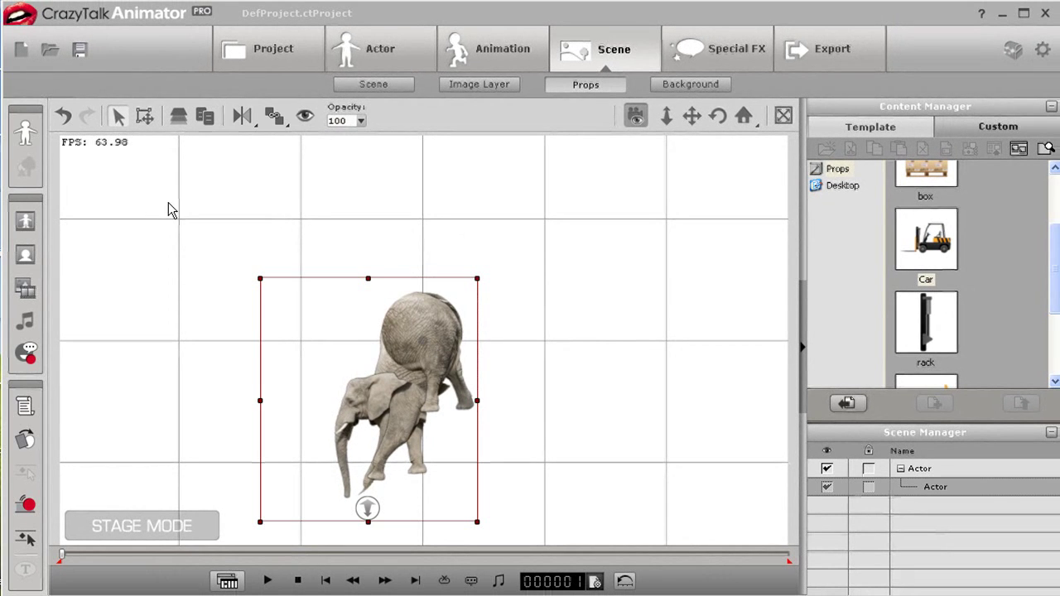
Step: Open the elephant actor in Composer mode and pan and zoom to center it
{"action": "left_click", "coordinate": [24, 132]}
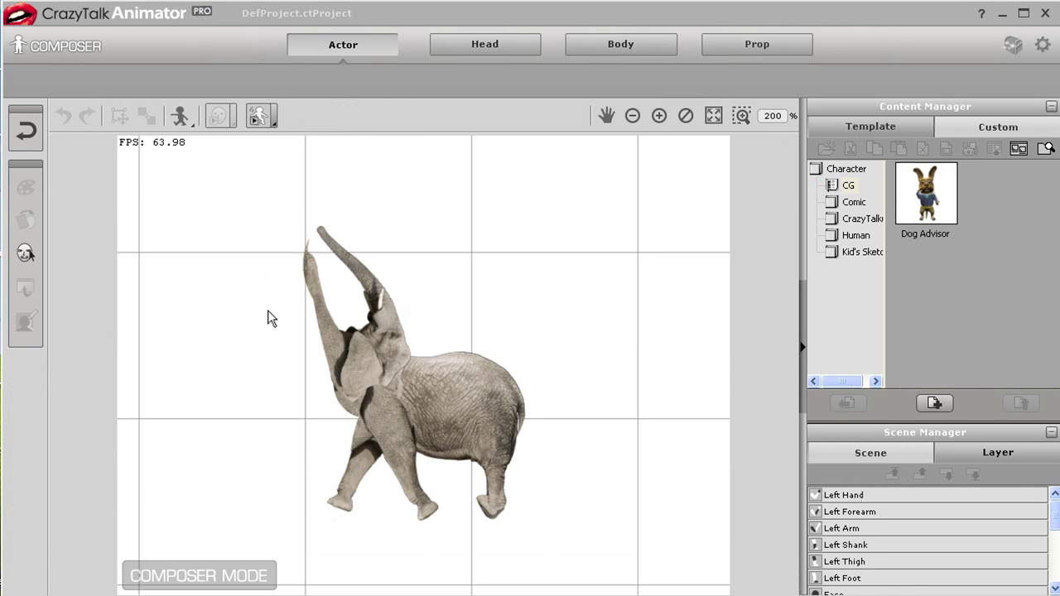
{"action": "left_click", "coordinate": [606, 114]}
{"action": "left_click_drag", "start_coordinate": [547, 282], "coordinate": [558, 267]}
{"action": "scroll", "coordinate": [554, 329], "scroll_direction": "up", "scroll_amount": 2}
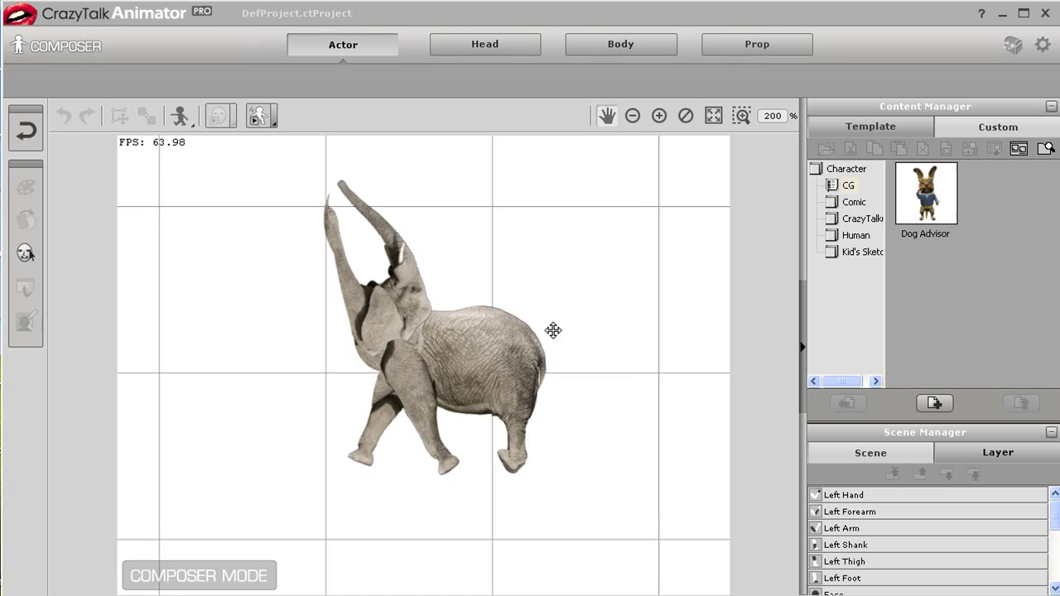
{"action": "left_click_drag", "start_coordinate": [554, 328], "coordinate": [563, 232]}
{"action": "scroll", "coordinate": [563, 241], "scroll_direction": "up", "scroll_amount": 1}
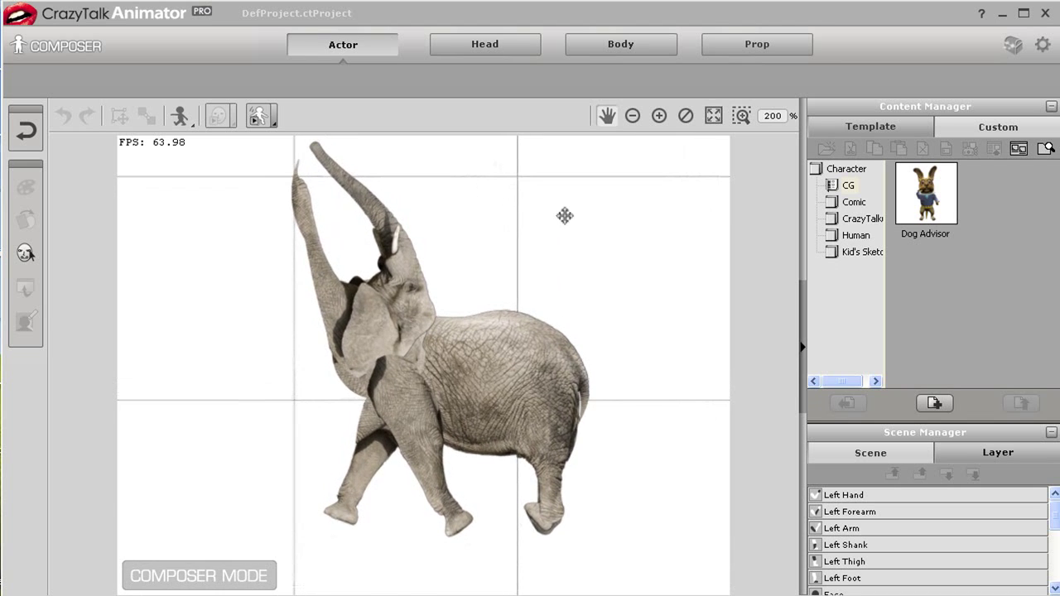
Step: Inspect the Left Arm, Left Shank, Left Foot and Face parts, then delete the Neck part
{"action": "left_click", "coordinate": [503, 349]}
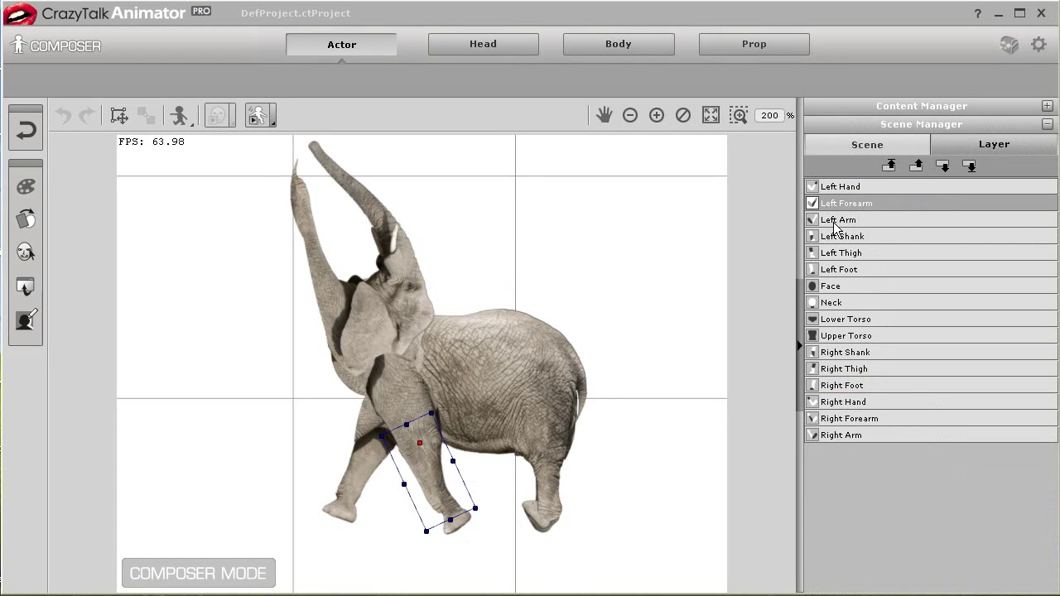
{"action": "left_click", "coordinate": [835, 221]}
{"action": "left_click", "coordinate": [837, 237]}
{"action": "left_click", "coordinate": [829, 270]}
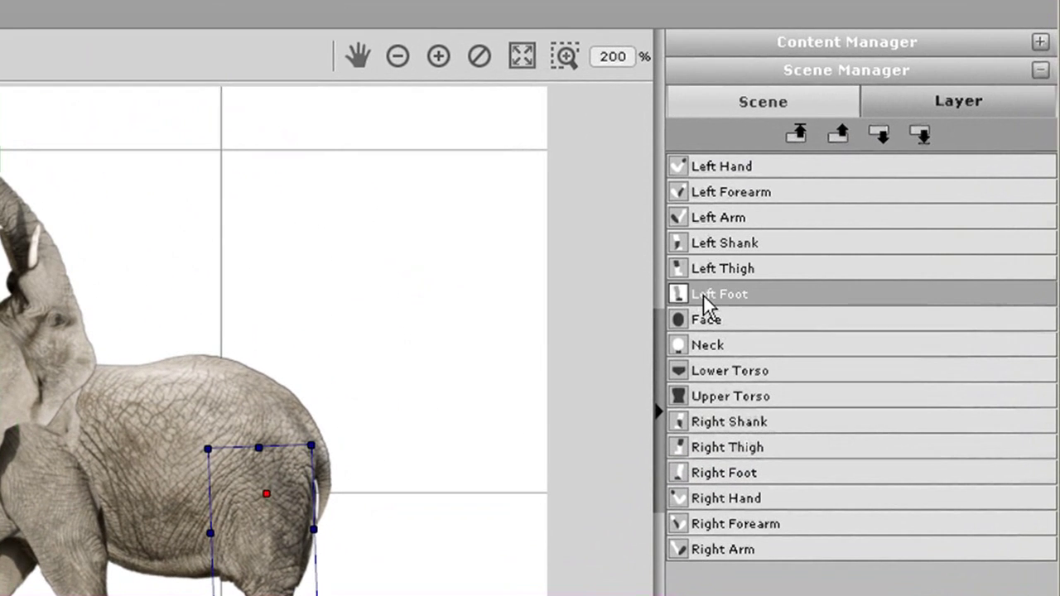
{"action": "left_click", "coordinate": [831, 287]}
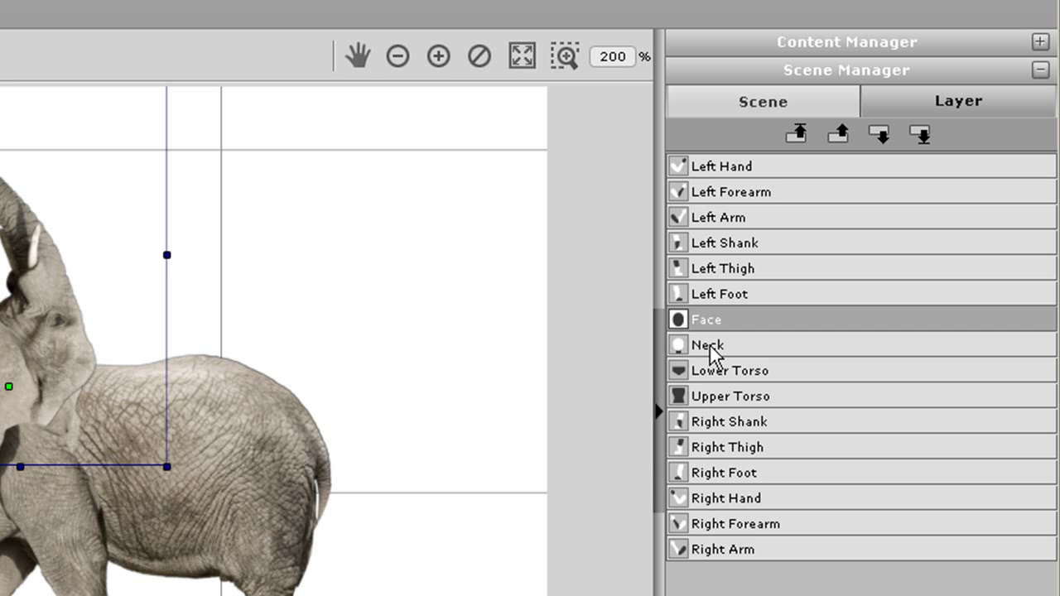
{"action": "left_click", "coordinate": [708, 343]}
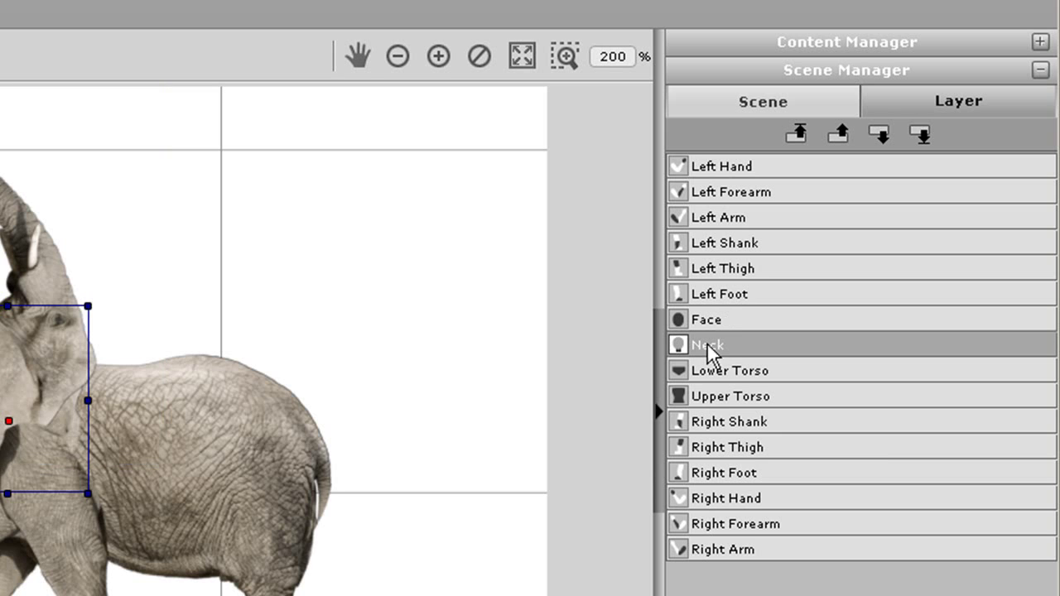
{"action": "key", "text": "Delete"}
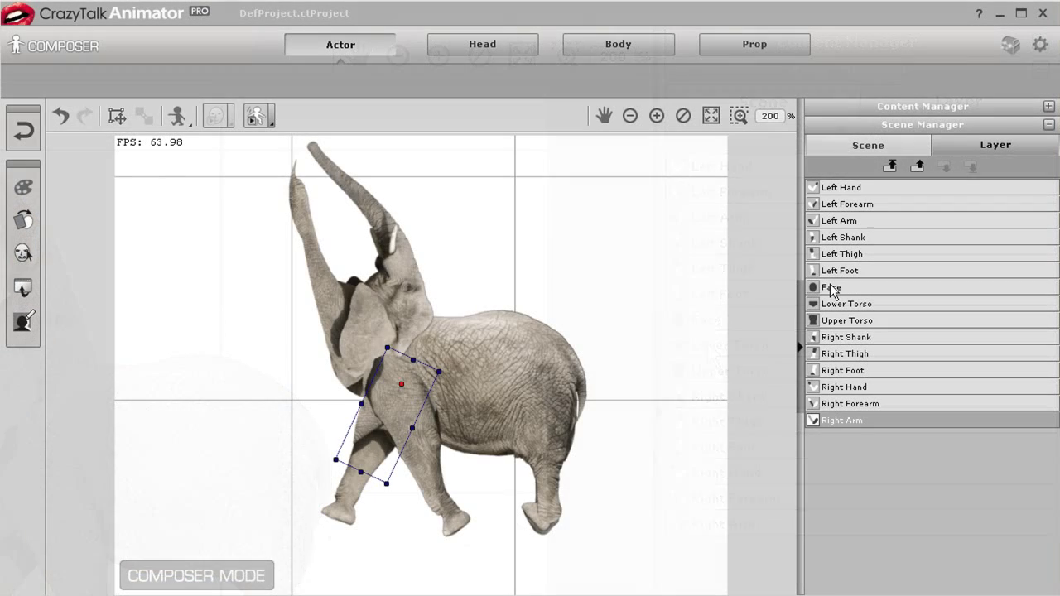
Step: Open the Face part in the Sprite Editor and close it again
{"action": "left_click", "coordinate": [830, 286]}
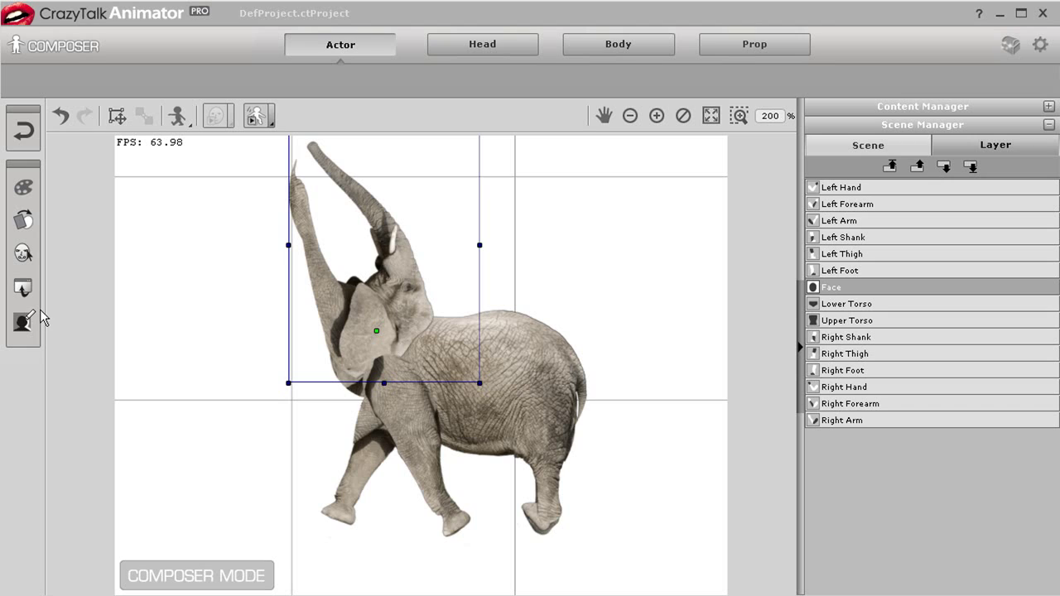
{"action": "left_click", "coordinate": [22, 219]}
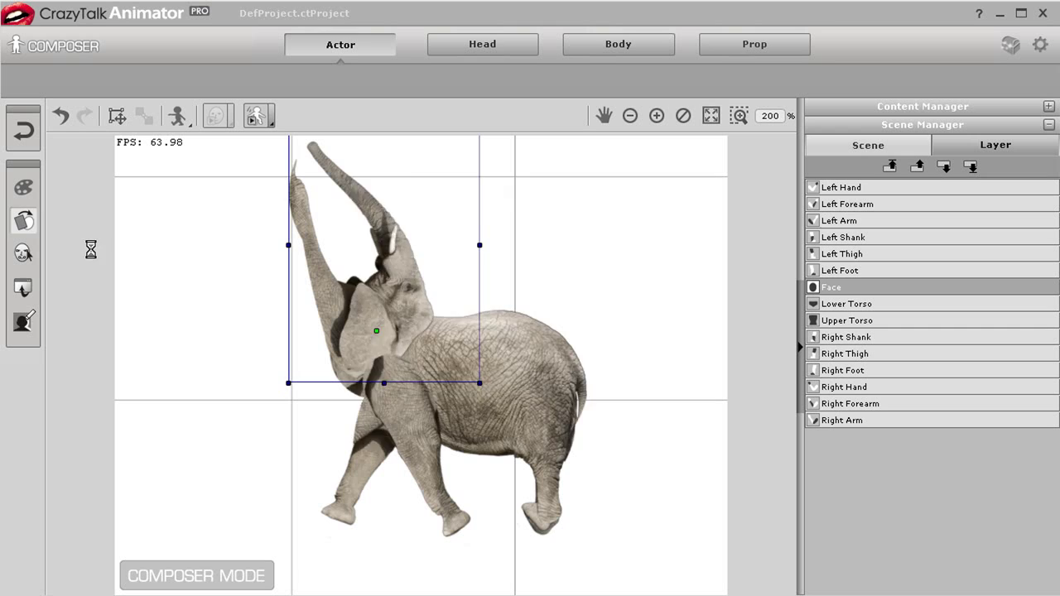
{"action": "left_click", "coordinate": [705, 160]}
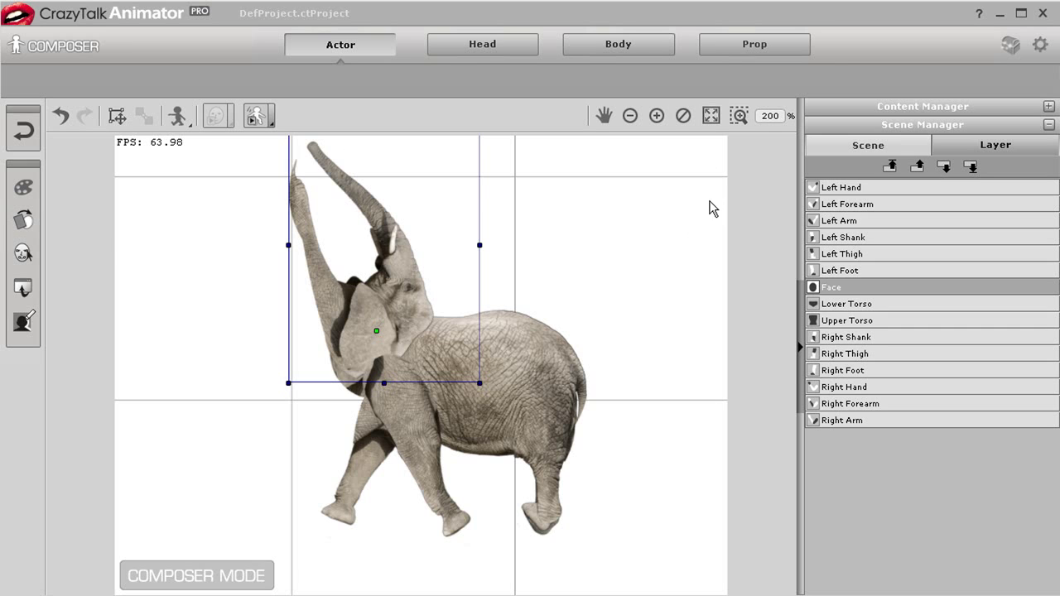
Step: Open the Face sprite in Photoshop and zoom in to 200% on the ear's lower edge
{"action": "left_click", "coordinate": [23, 287]}
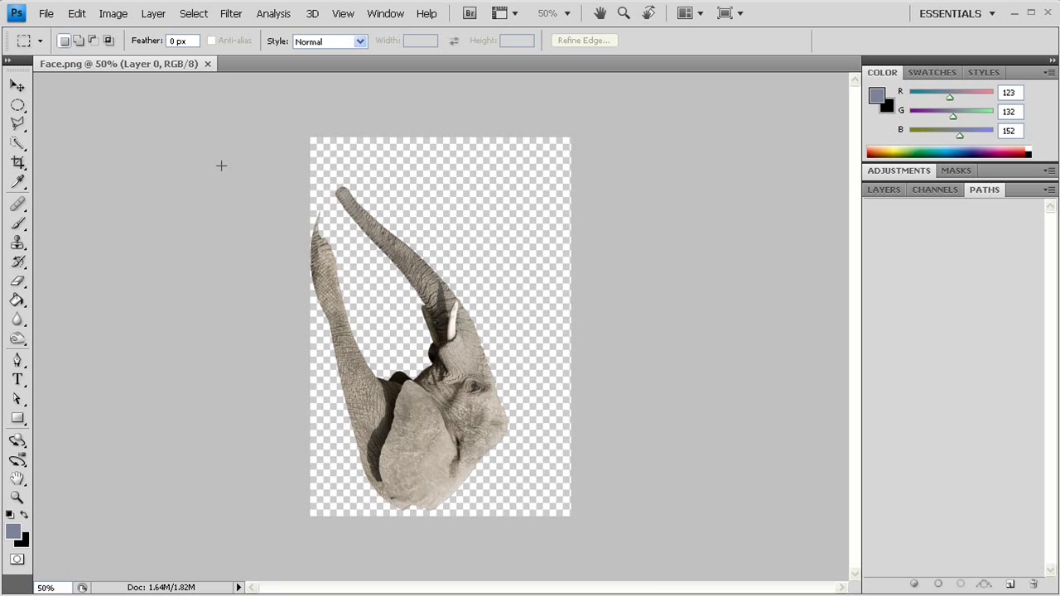
{"action": "key", "text": "ctrl+plus"}
{"action": "key", "text": "ctrl+plus"}
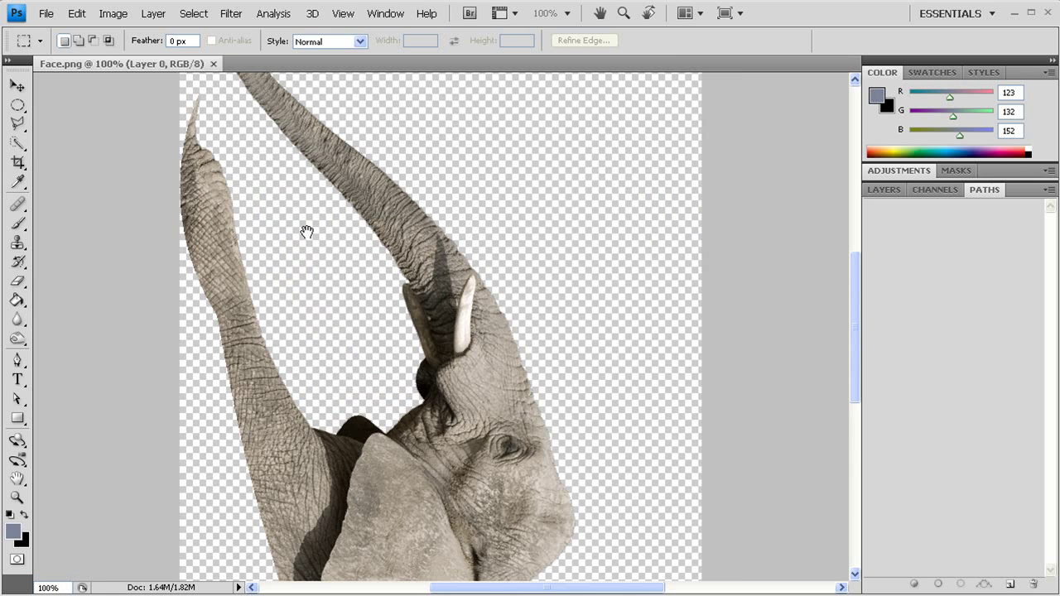
{"action": "left_click_drag", "start_coordinate": [303, 227], "coordinate": [384, 134]}
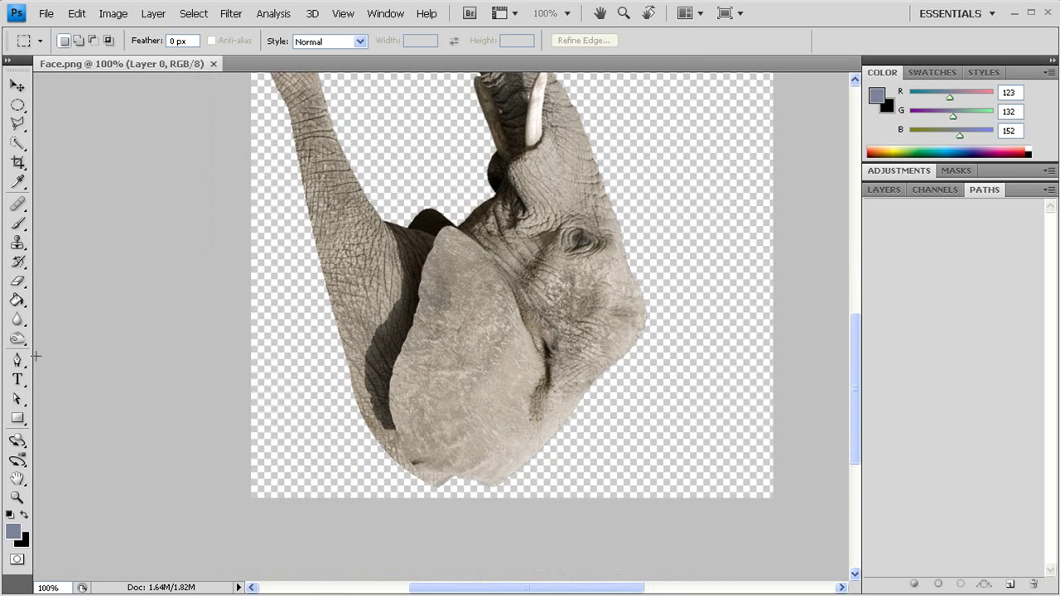
{"action": "left_click", "coordinate": [18, 360]}
{"action": "left_click_drag", "start_coordinate": [445, 196], "coordinate": [444, 151]}
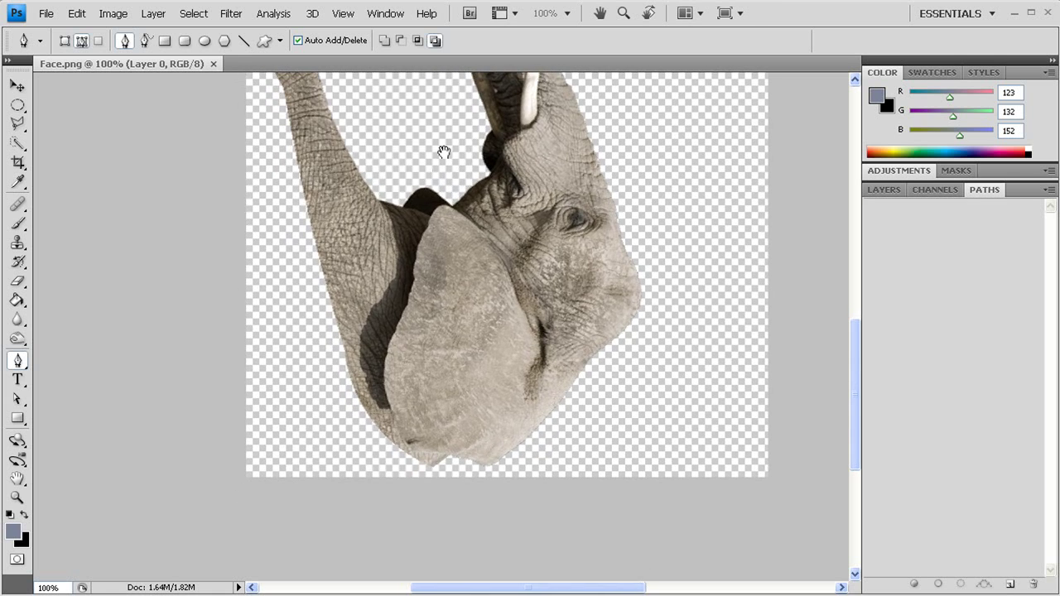
{"action": "key", "text": "ctrl+plus"}
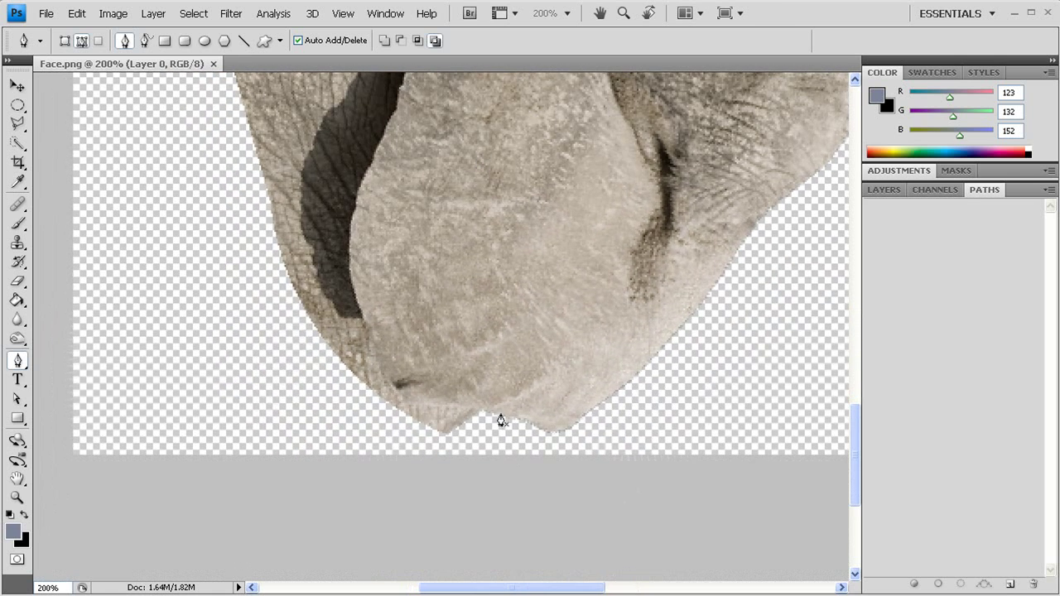
Step: Outline the stray piece beside the ear with the Pen tool, make it a selection, and delete it
{"action": "left_click", "coordinate": [500, 421]}
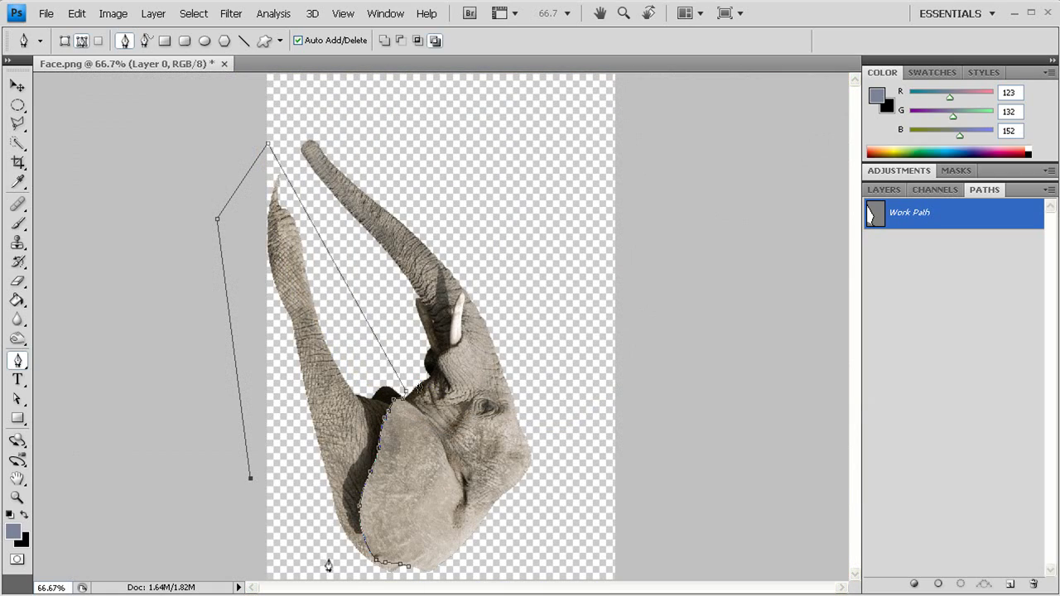
{"action": "left_click", "coordinate": [328, 560]}
{"action": "left_click_drag", "start_coordinate": [878, 228], "coordinate": [961, 585]}
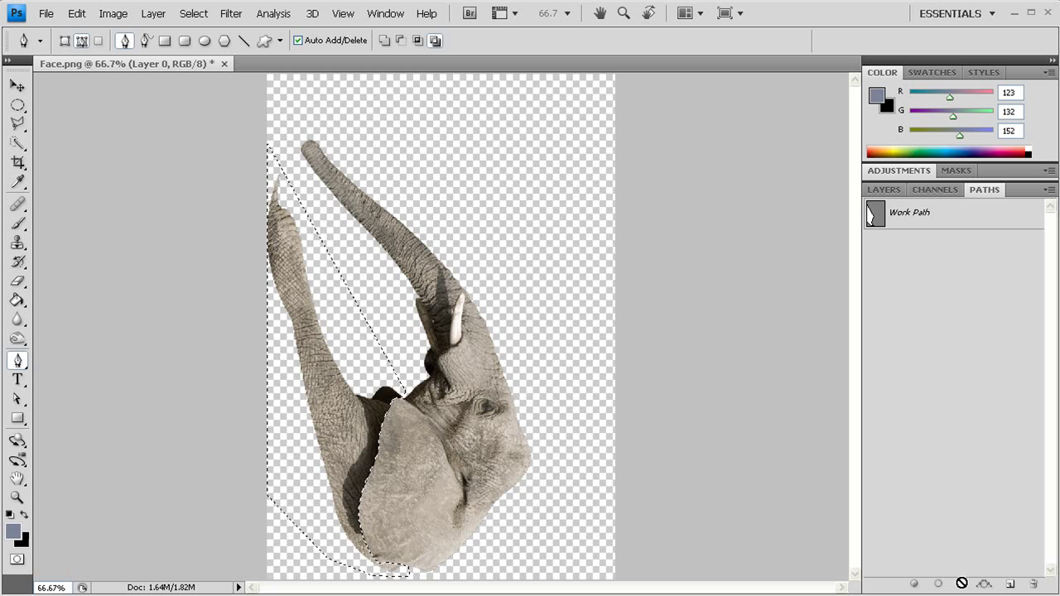
{"action": "key", "text": "Delete"}
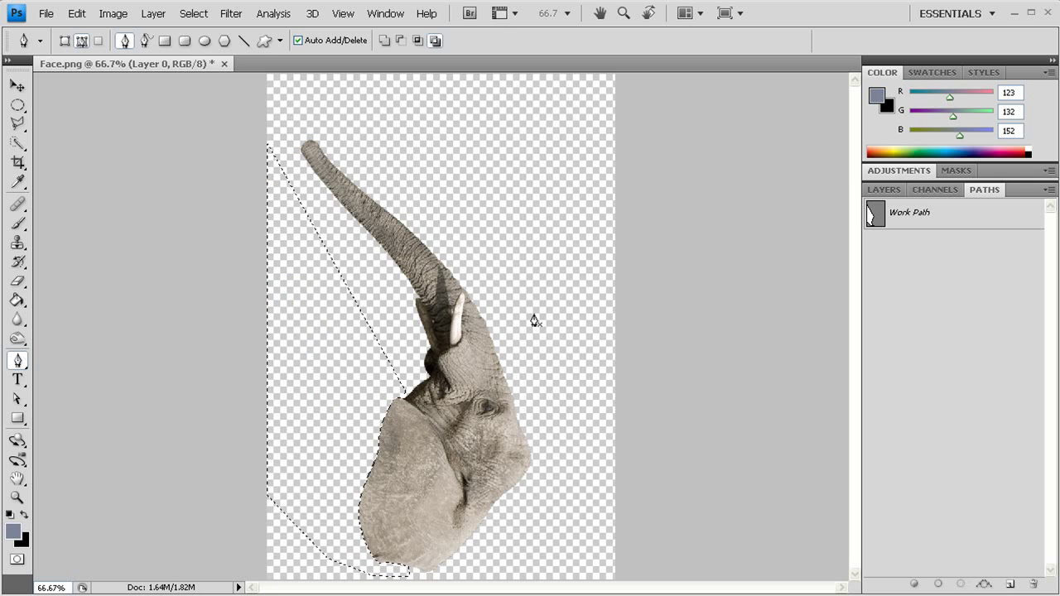
{"action": "left_click", "coordinate": [47, 13]}
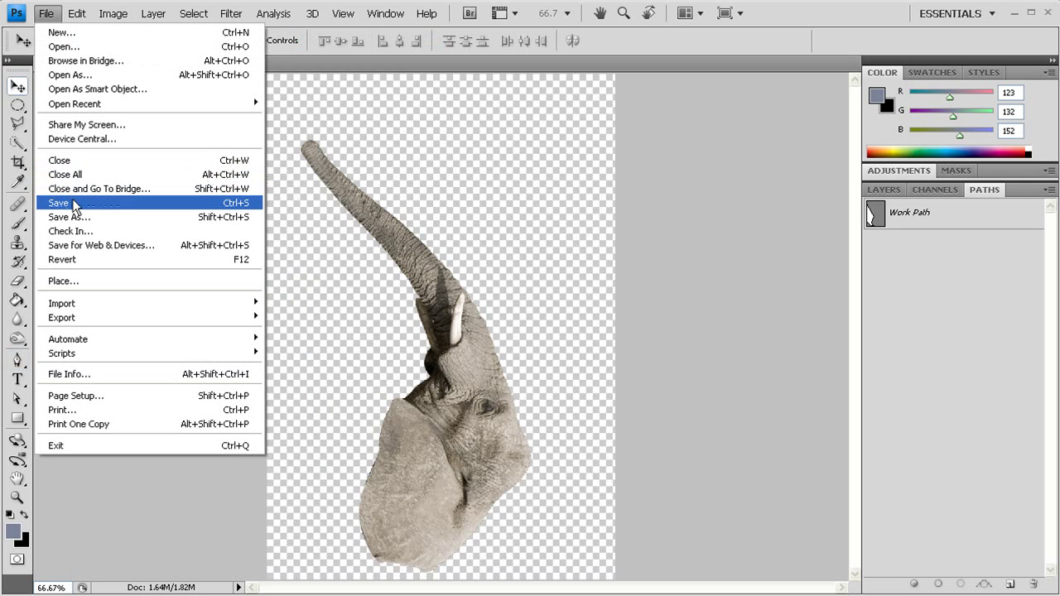
Step: Save Face.png and open the Face sprite in the Sprite Editor, moved off the elephant
{"action": "left_click", "coordinate": [71, 203]}
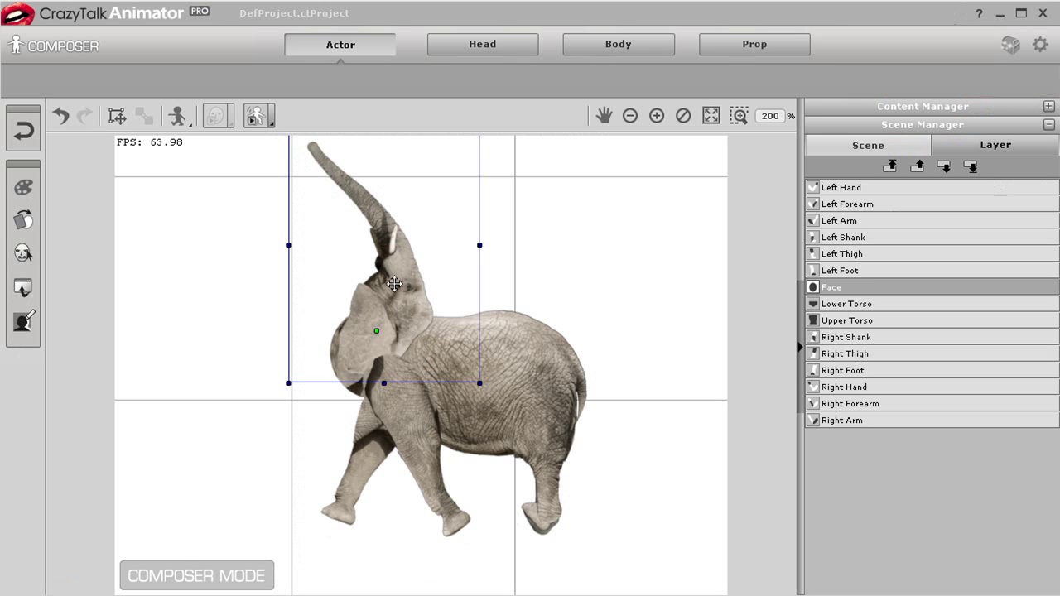
{"action": "left_click", "coordinate": [22, 218]}
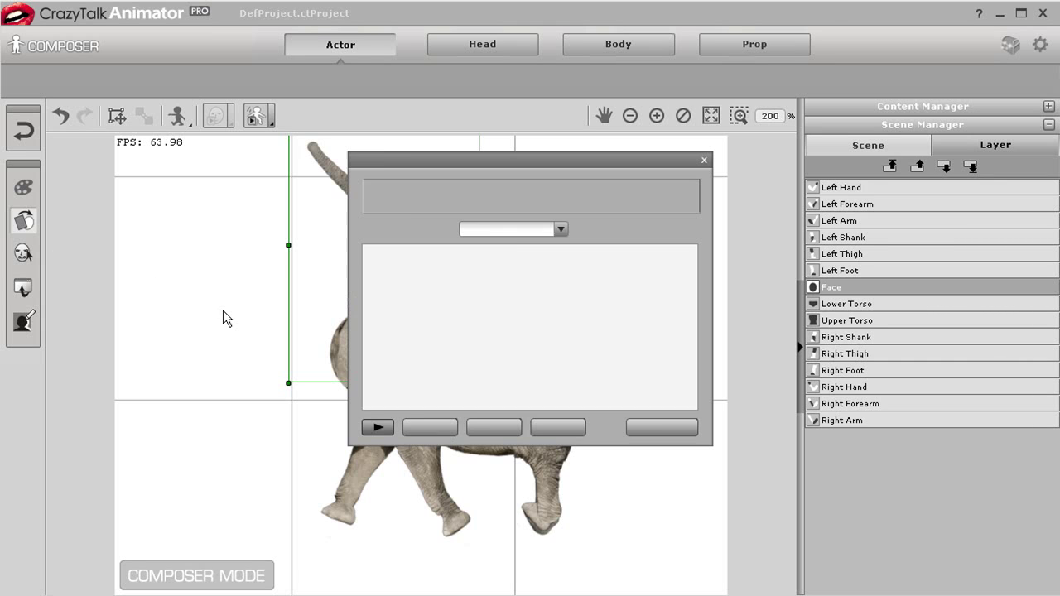
{"action": "left_click_drag", "start_coordinate": [547, 165], "coordinate": [795, 161]}
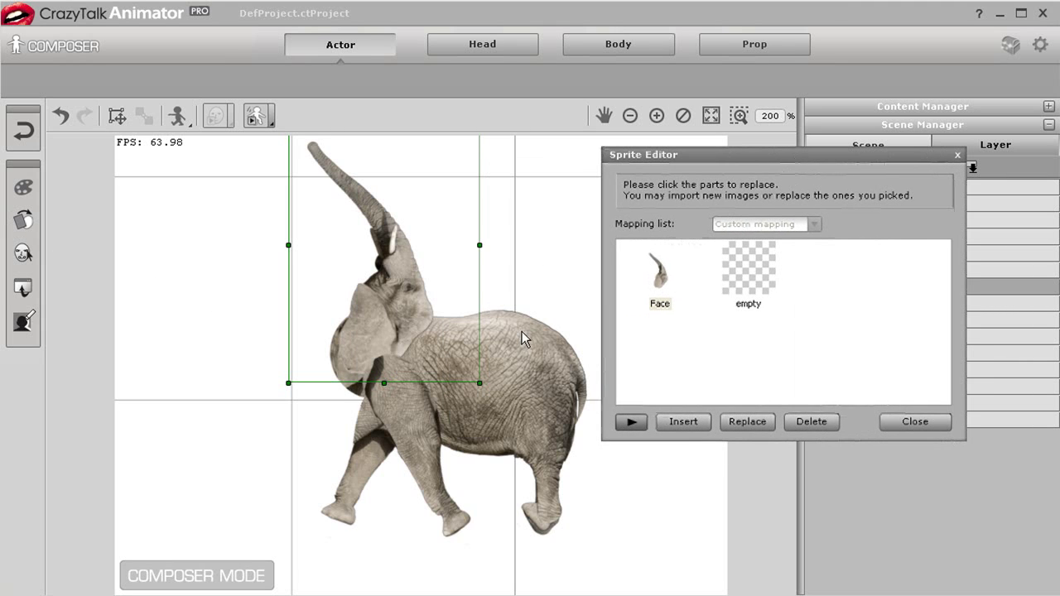
Step: Raise the head to test the trunk swing, then lower it back beside the body
{"action": "left_click_drag", "start_coordinate": [488, 340], "coordinate": [390, 206]}
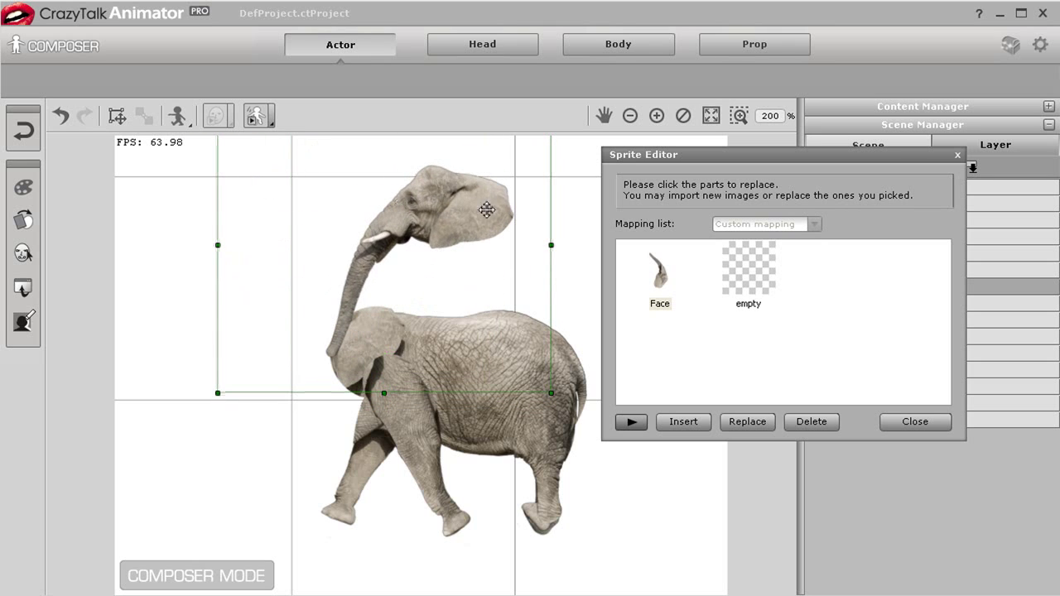
{"action": "left_click_drag", "start_coordinate": [486, 210], "coordinate": [368, 317]}
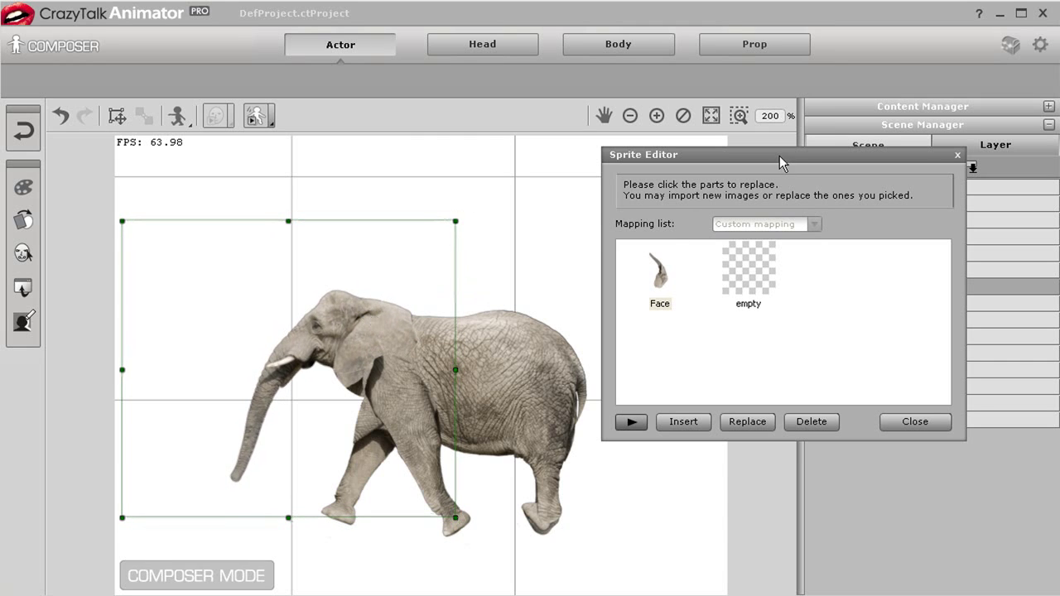
{"action": "left_click_drag", "start_coordinate": [778, 161], "coordinate": [769, 131]}
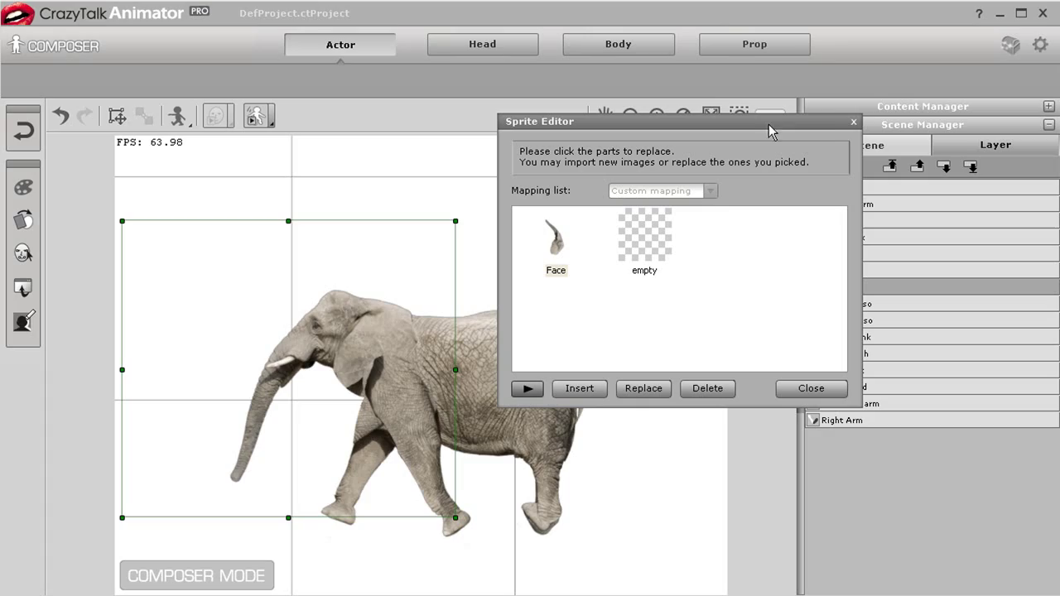
Step: Close the Sprite Editor and fit an elliptical marquee around the ear on Upper Torso
{"action": "left_click", "coordinate": [854, 123]}
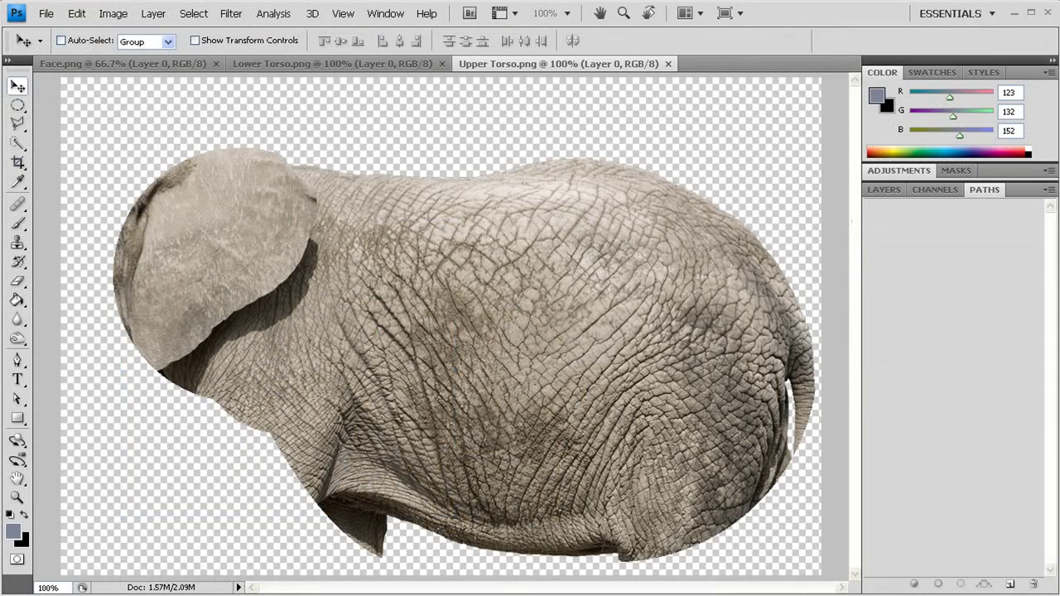
{"action": "left_click", "coordinate": [16, 105]}
{"action": "left_click_drag", "start_coordinate": [330, 378], "coordinate": [386, 412]}
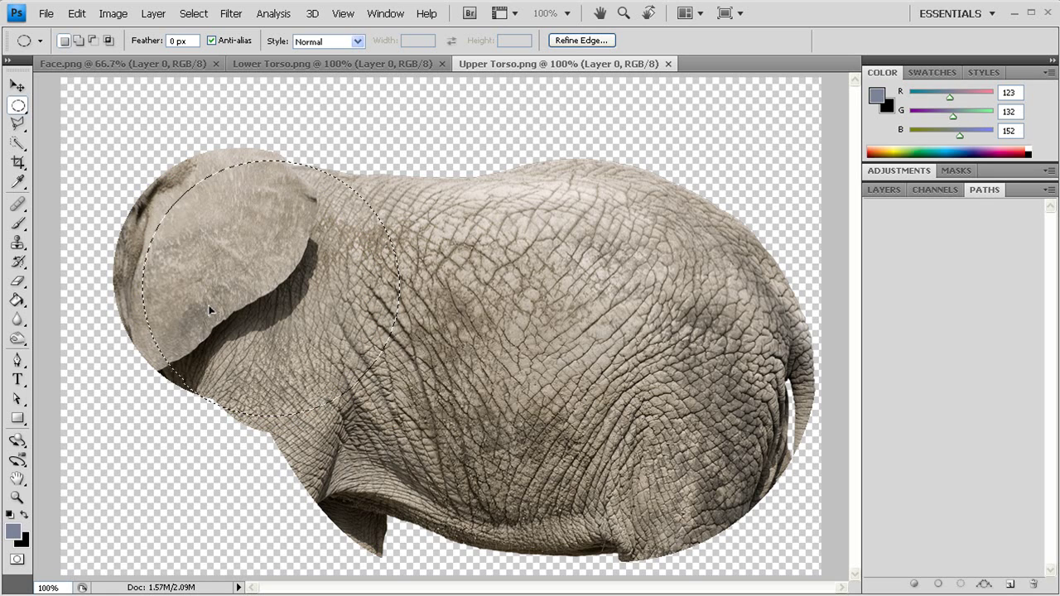
{"action": "left_click_drag", "start_coordinate": [207, 312], "coordinate": [206, 313]}
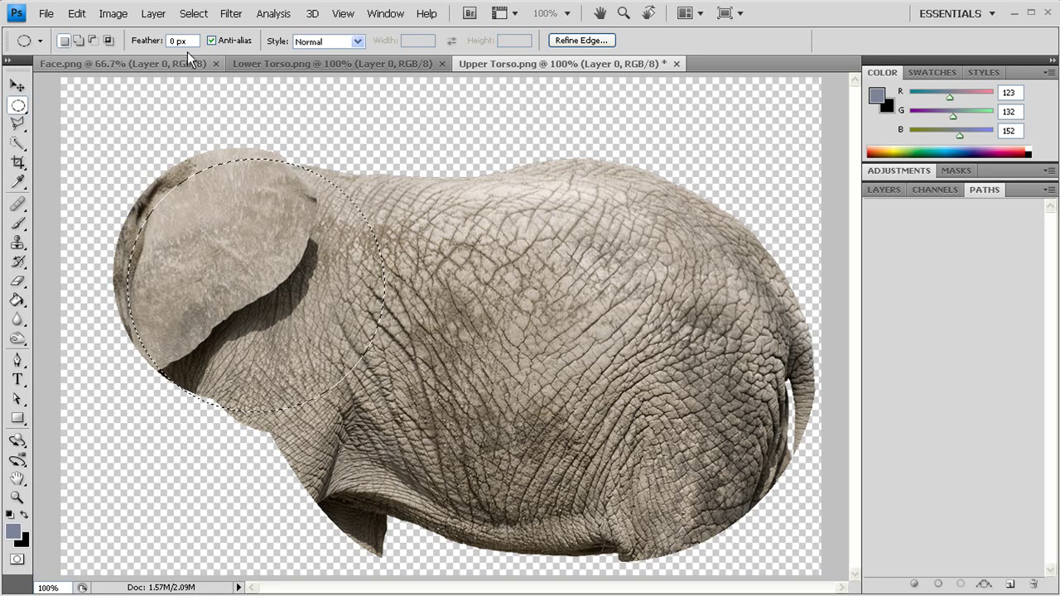
Step: Invert the selection, erase the skin outside the oval with an enlarged eraser, and deselect
{"action": "left_click", "coordinate": [194, 14]}
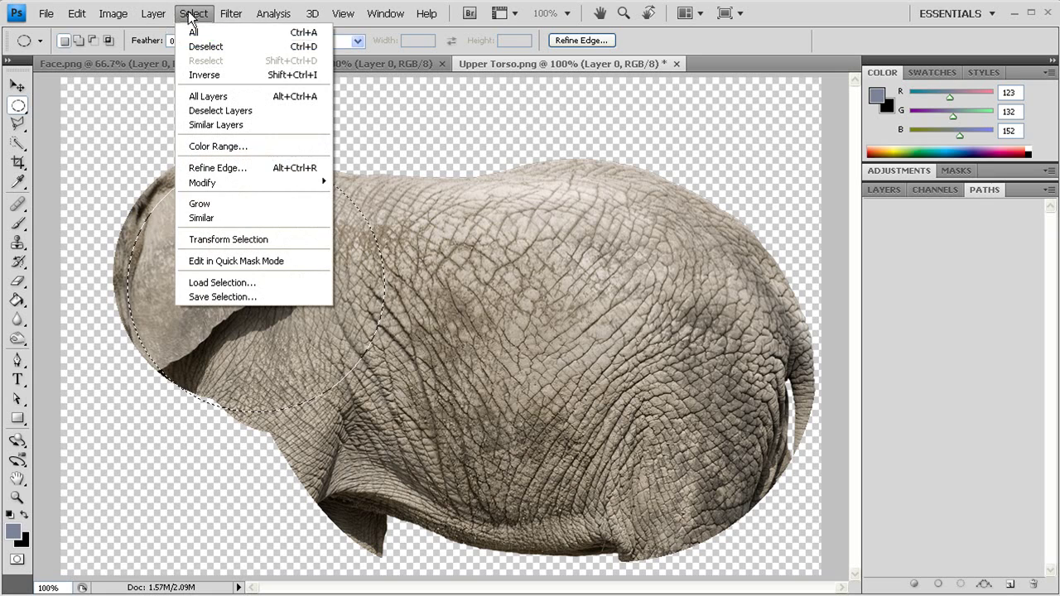
{"action": "left_click", "coordinate": [207, 67]}
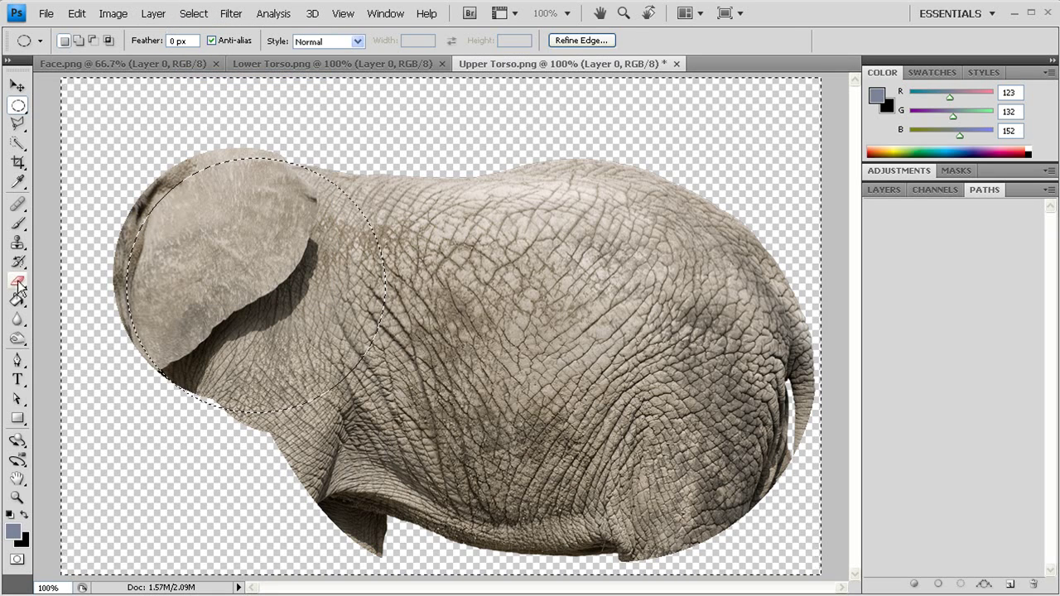
{"action": "key", "text": "e"}
{"action": "key", "text": "bracketright"}
{"action": "key", "text": "bracketright"}
{"action": "key", "text": "bracketright"}
{"action": "key", "text": "bracketright"}
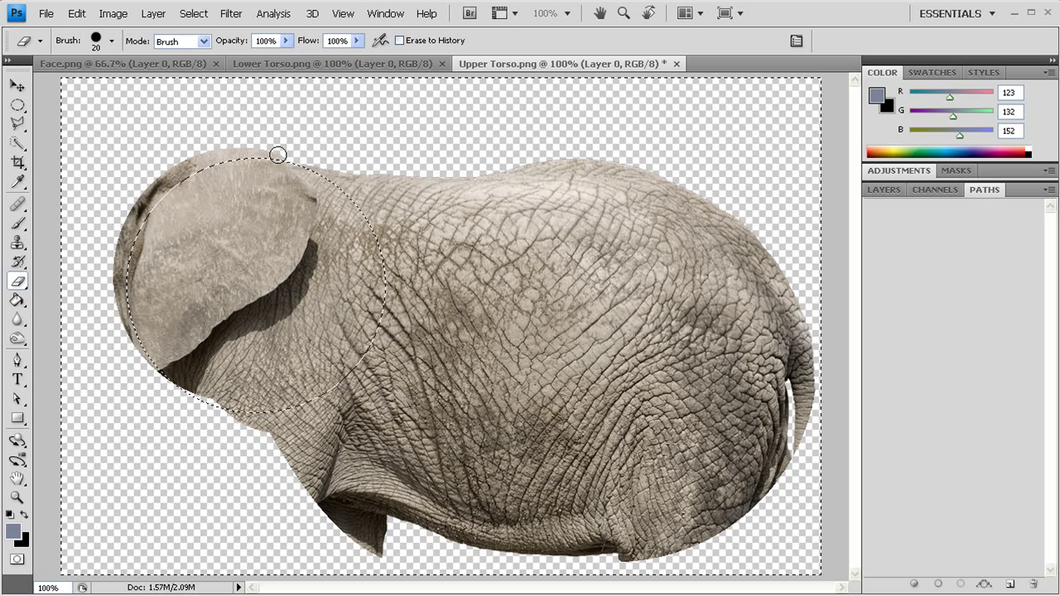
{"action": "mouse_move", "coordinate": [273, 161]}
{"action": "left_mouse_down"}
{"action": "mouse_move", "coordinate": [183, 167]}
{"action": "mouse_move", "coordinate": [133, 209]}
{"action": "mouse_move", "coordinate": [119, 251]}
{"action": "mouse_move", "coordinate": [121, 317]}
{"action": "mouse_move", "coordinate": [158, 384]}
{"action": "left_mouse_up"}
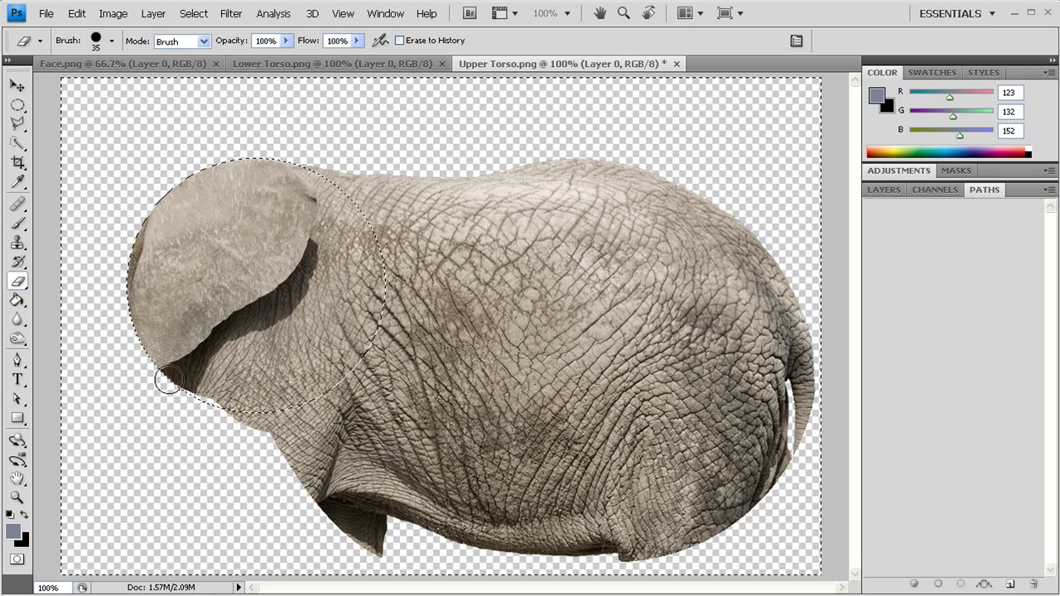
{"action": "key", "text": "ctrl+d"}
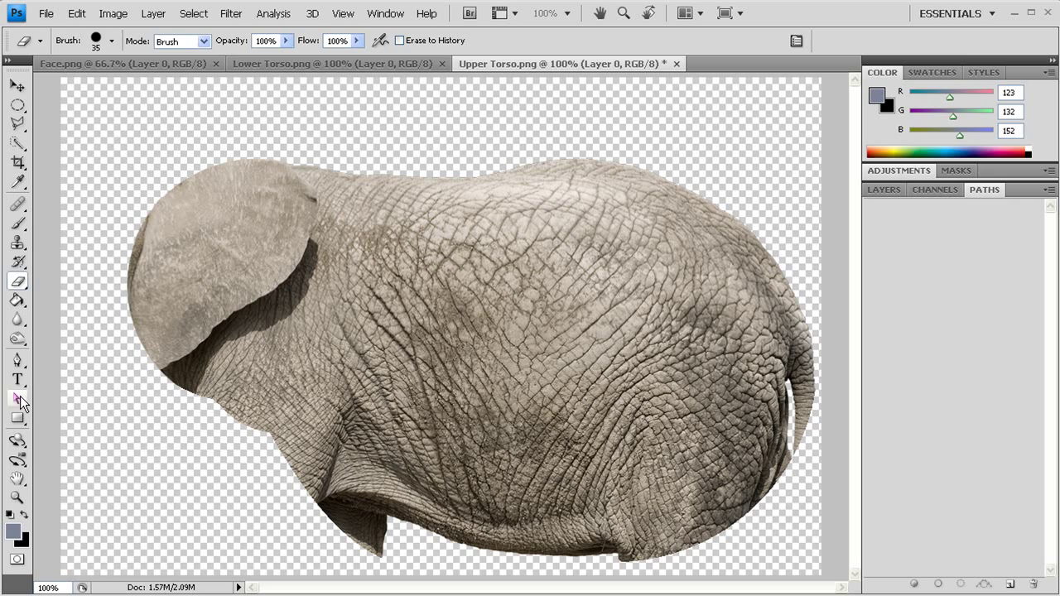
Step: Trace a closed Pen path from the ear's lower left along the body's underside
{"action": "left_click", "coordinate": [16, 360]}
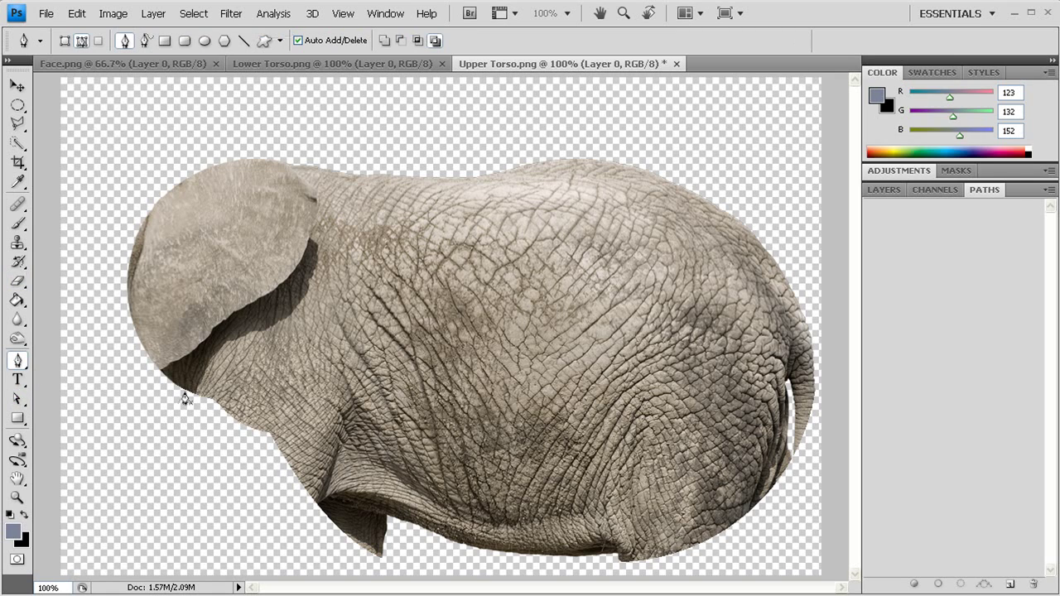
{"action": "left_click", "coordinate": [185, 392]}
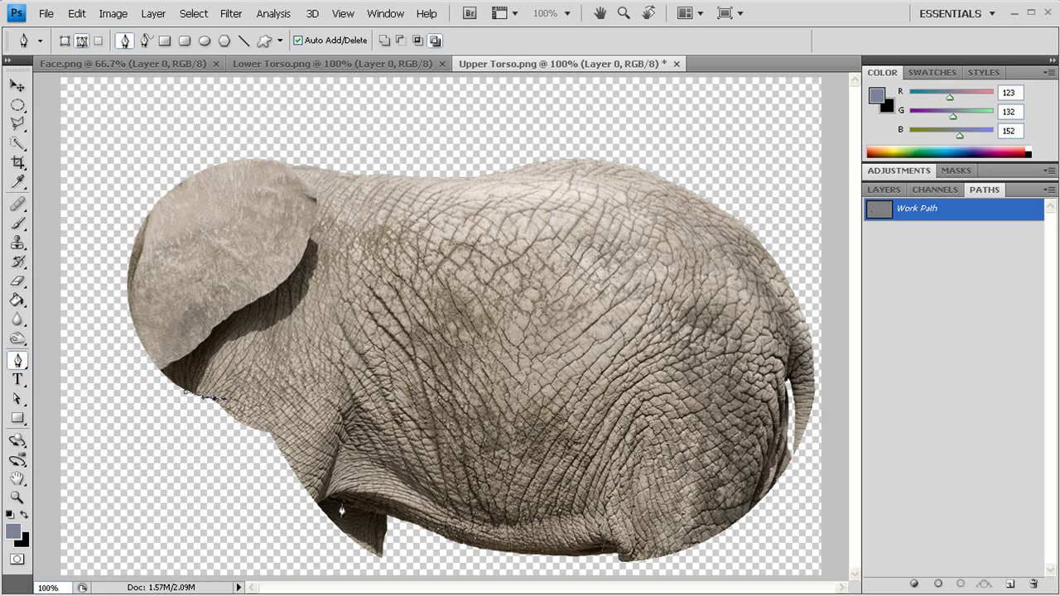
{"action": "left_click_drag", "start_coordinate": [341, 511], "coordinate": [410, 523]}
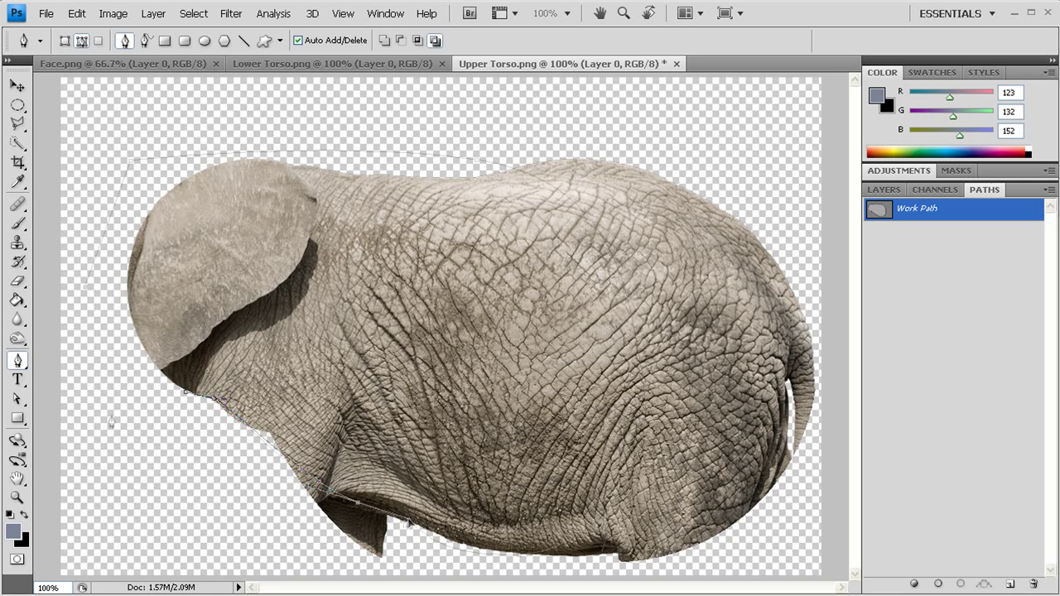
{"action": "left_click", "coordinate": [111, 414]}
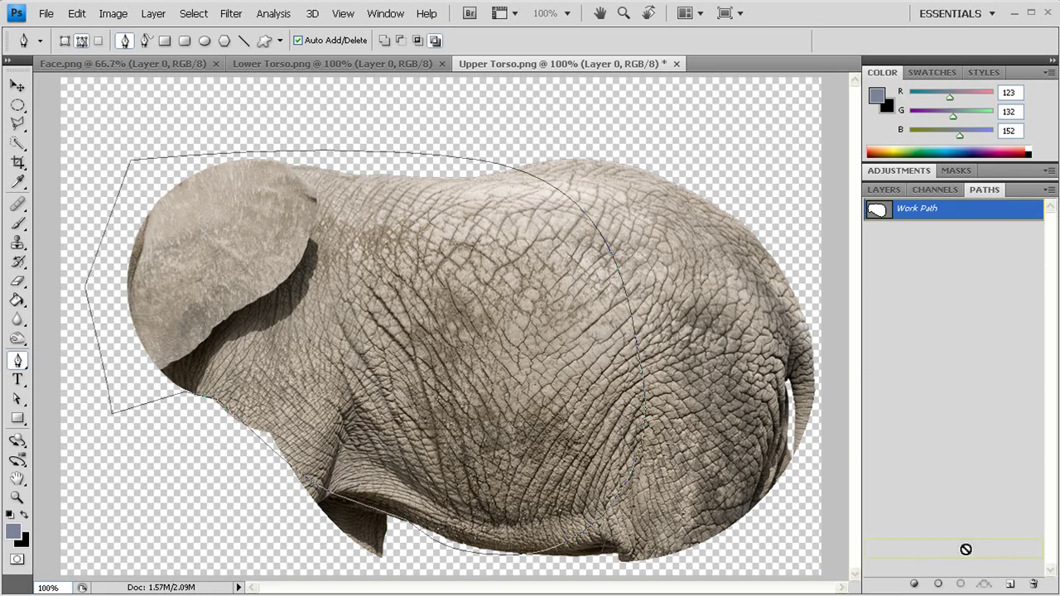
Step: Load the path as a selection and invert it to isolate the hindquarters for erasing
{"action": "left_click", "coordinate": [960, 584]}
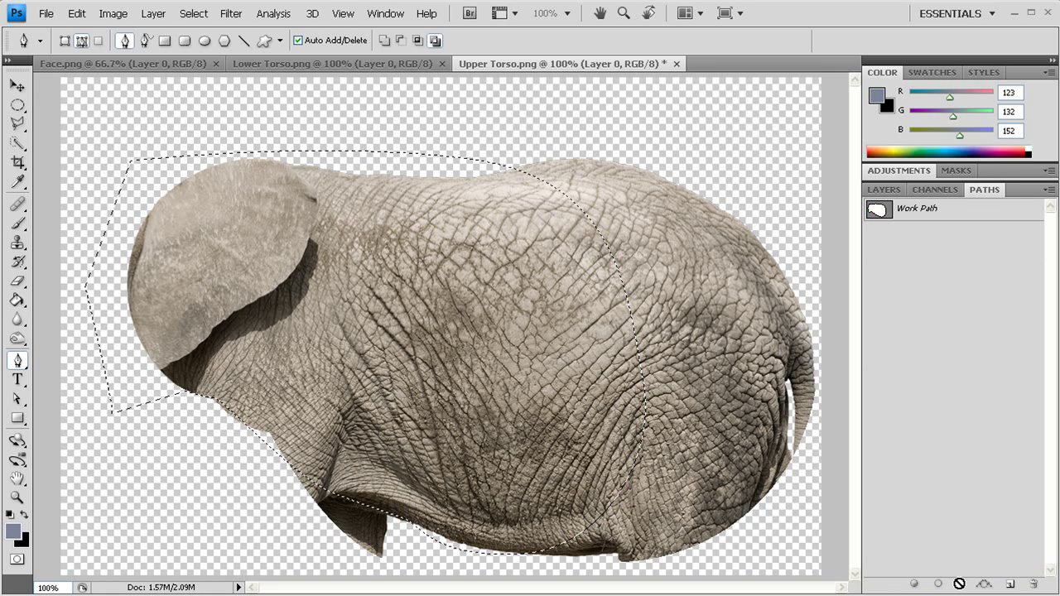
{"action": "left_click", "coordinate": [188, 14]}
{"action": "left_click", "coordinate": [206, 74]}
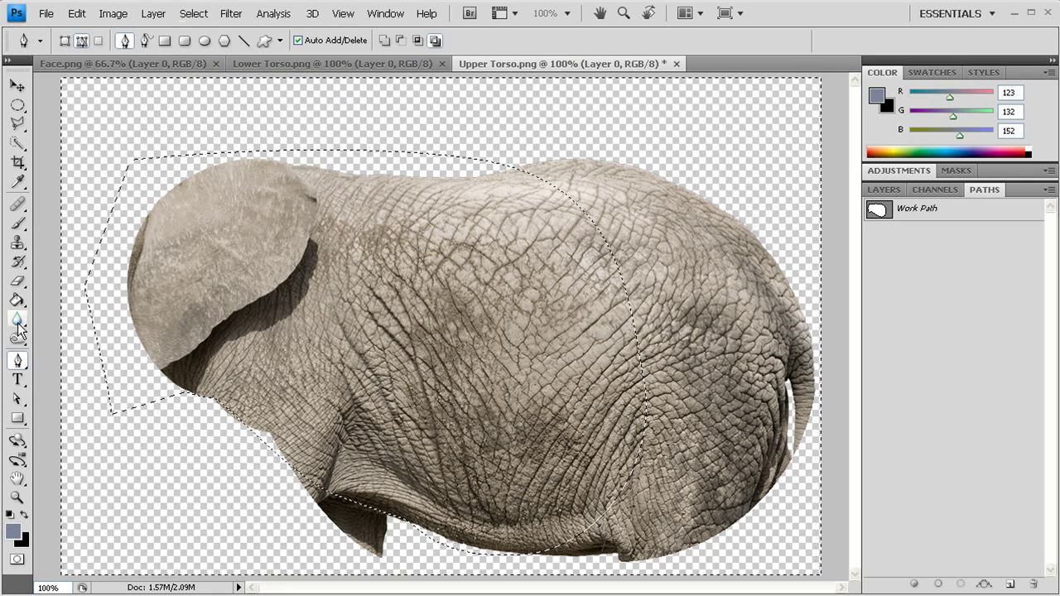
{"action": "left_click", "coordinate": [17, 281]}
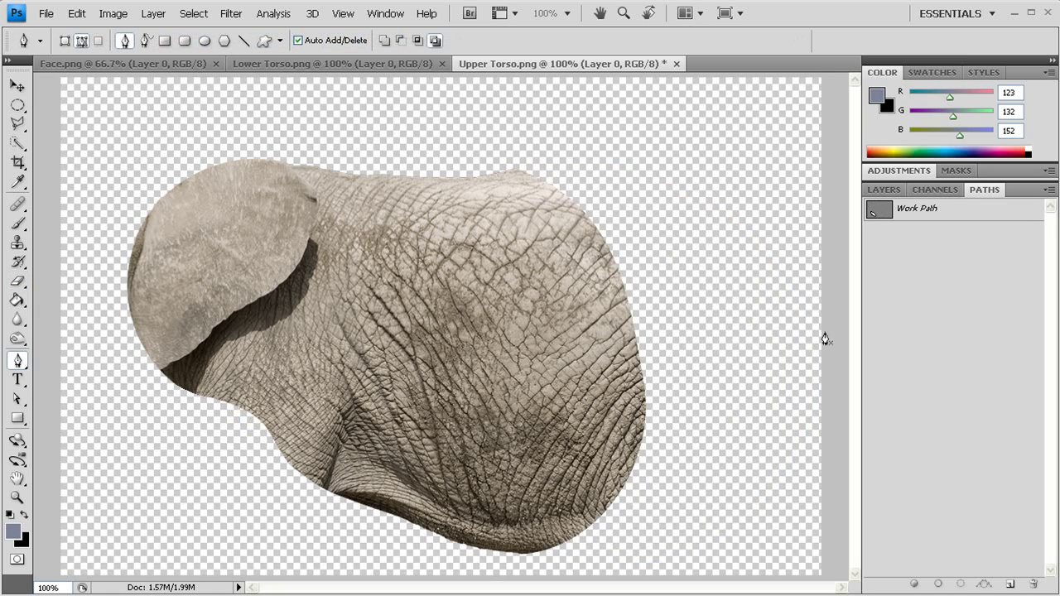
Step: Select Layer 0's pixels and clone torso skin texture over the ear's dark top edge
{"action": "left_click", "coordinate": [882, 189]}
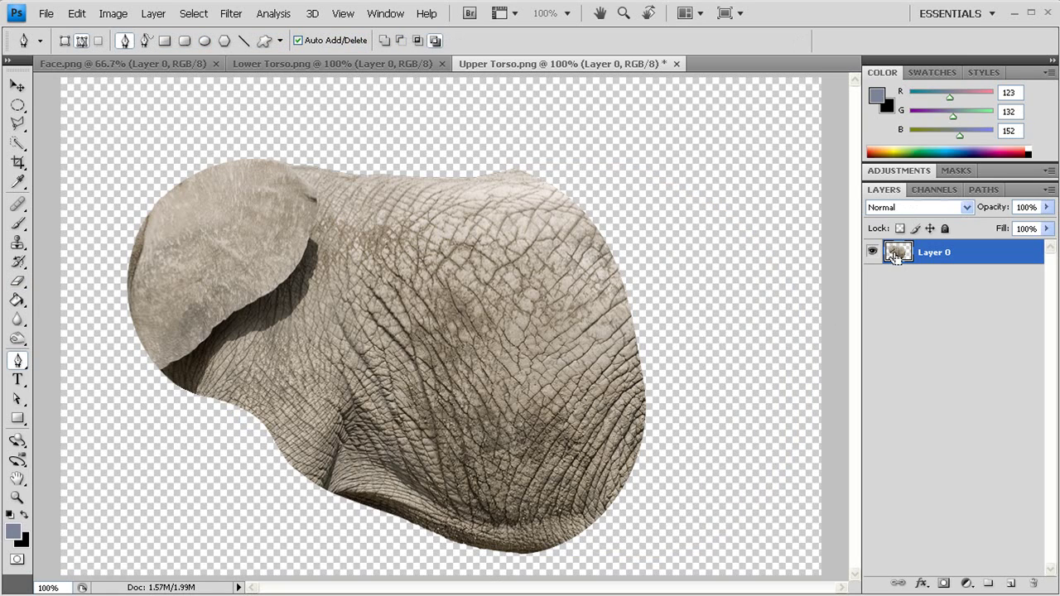
{"action": "left_click", "coordinate": [894, 256], "text": "ctrl"}
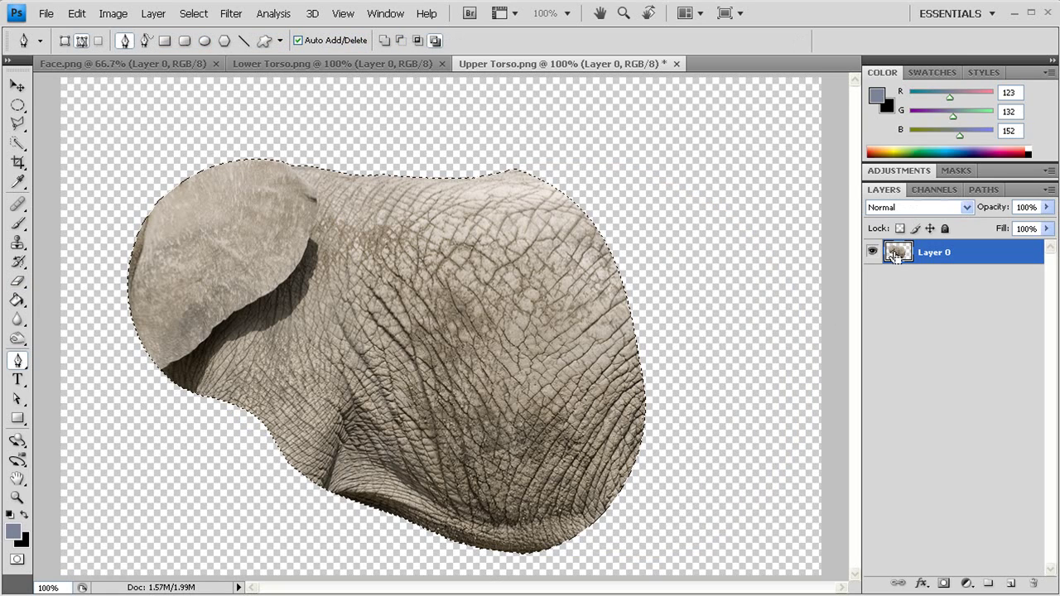
{"action": "left_click", "coordinate": [17, 241]}
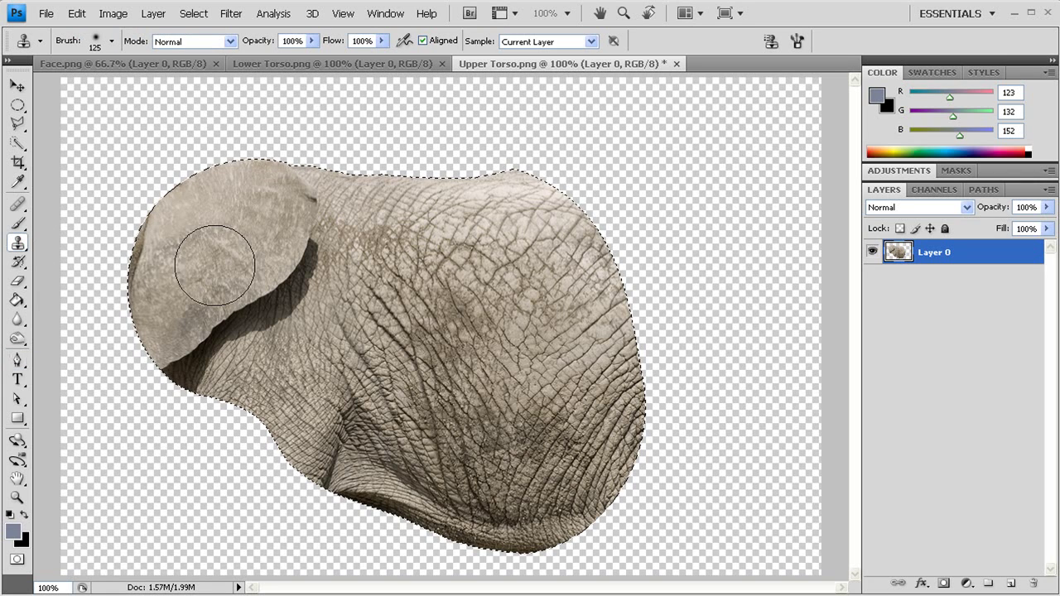
{"action": "left_click", "coordinate": [372, 241], "text": "alt"}
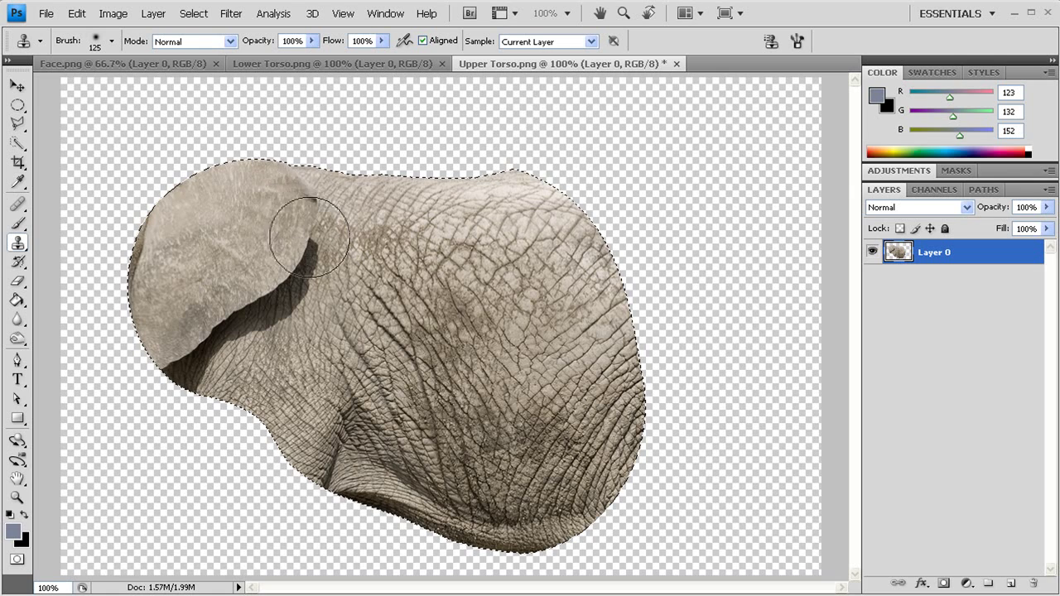
{"action": "mouse_move", "coordinate": [309, 237]}
{"action": "left_mouse_down"}
{"action": "mouse_move", "coordinate": [296, 271]}
{"action": "mouse_move", "coordinate": [249, 299]}
{"action": "mouse_move", "coordinate": [187, 376]}
{"action": "left_mouse_up"}
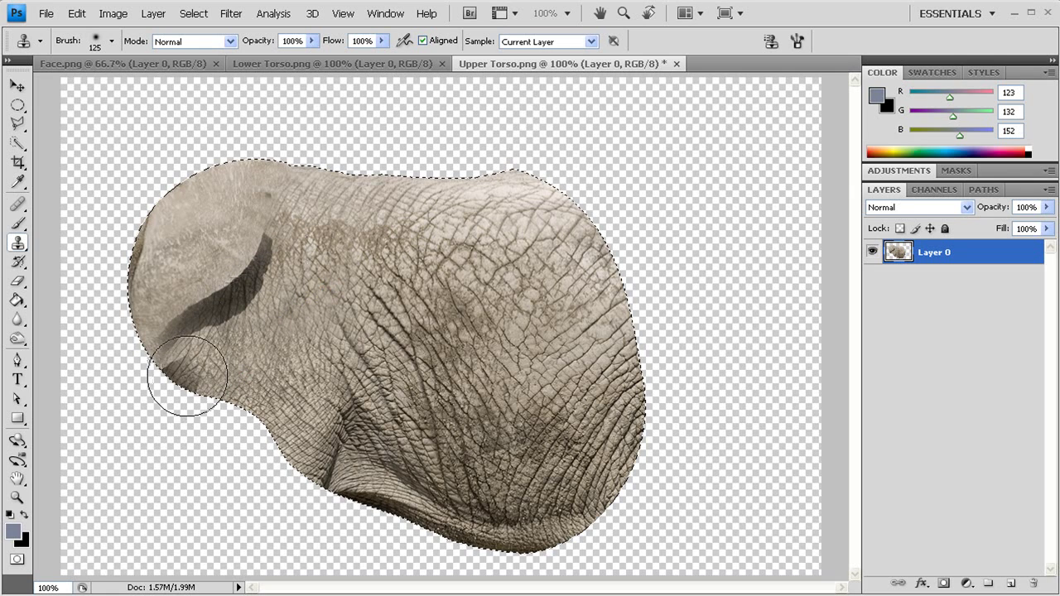
{"action": "left_click", "coordinate": [310, 245], "text": "alt"}
{"action": "mouse_move", "coordinate": [272, 201]}
{"action": "left_mouse_down"}
{"action": "mouse_move", "coordinate": [242, 258]}
{"action": "mouse_move", "coordinate": [195, 286]}
{"action": "left_mouse_up"}
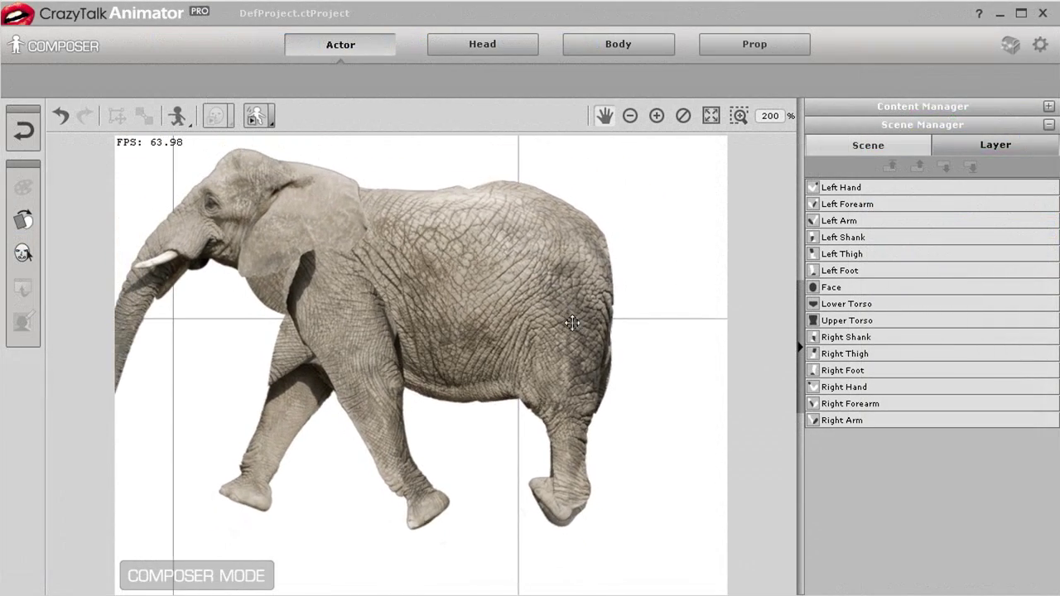
Step: Move Lower Torso below Upper Torso in the layer order, test-rotating both torso parts
{"action": "left_click", "coordinate": [444, 269]}
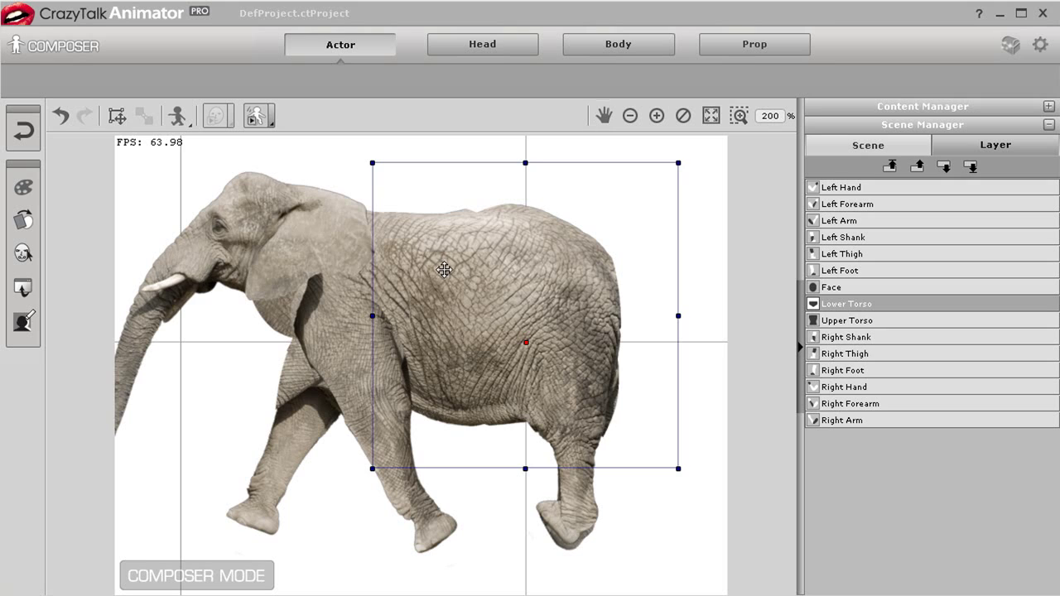
{"action": "left_click", "coordinate": [841, 324]}
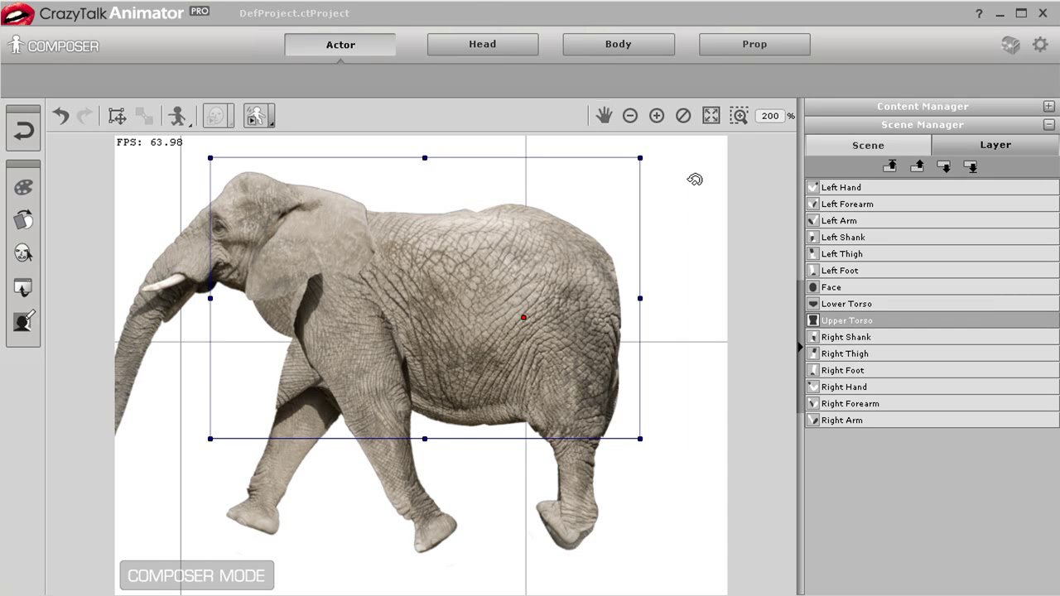
{"action": "left_click_drag", "start_coordinate": [675, 157], "coordinate": [679, 254]}
{"action": "left_click", "coordinate": [845, 306]}
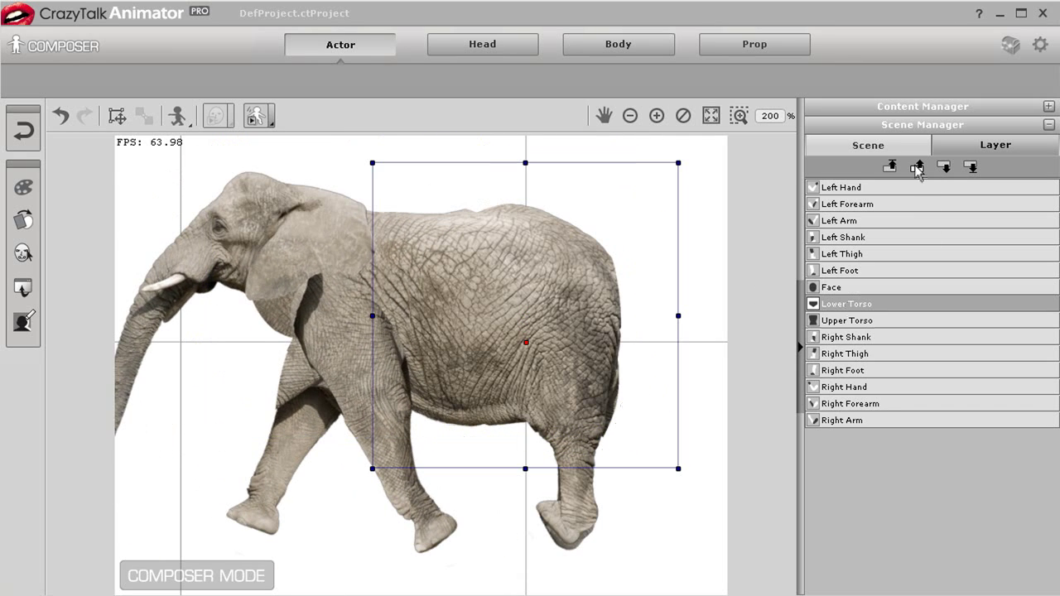
{"action": "left_click", "coordinate": [944, 166]}
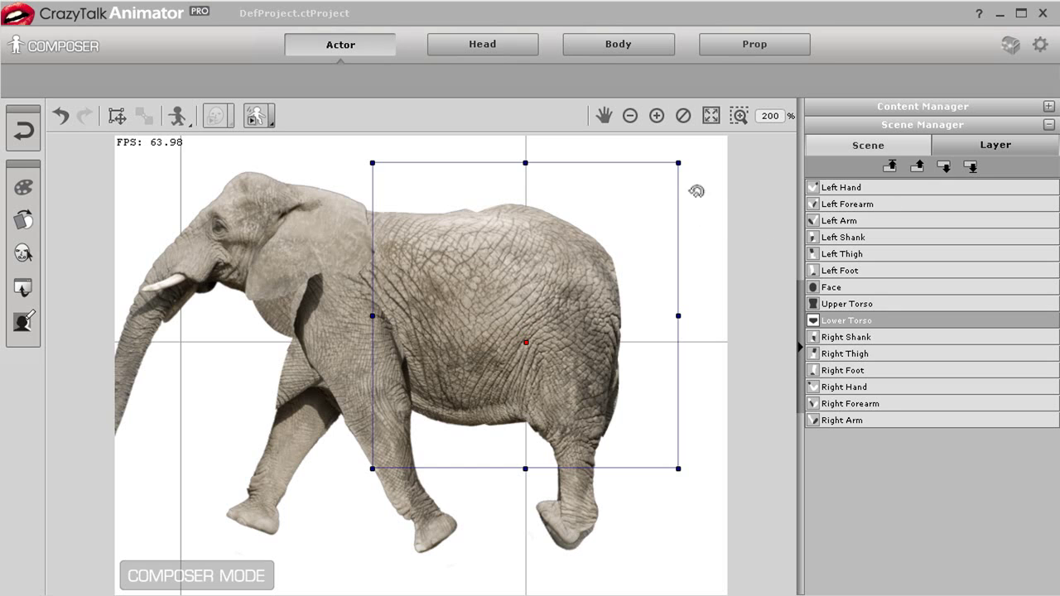
{"action": "left_click_drag", "start_coordinate": [696, 191], "coordinate": [647, 154]}
{"action": "left_click", "coordinate": [849, 308]}
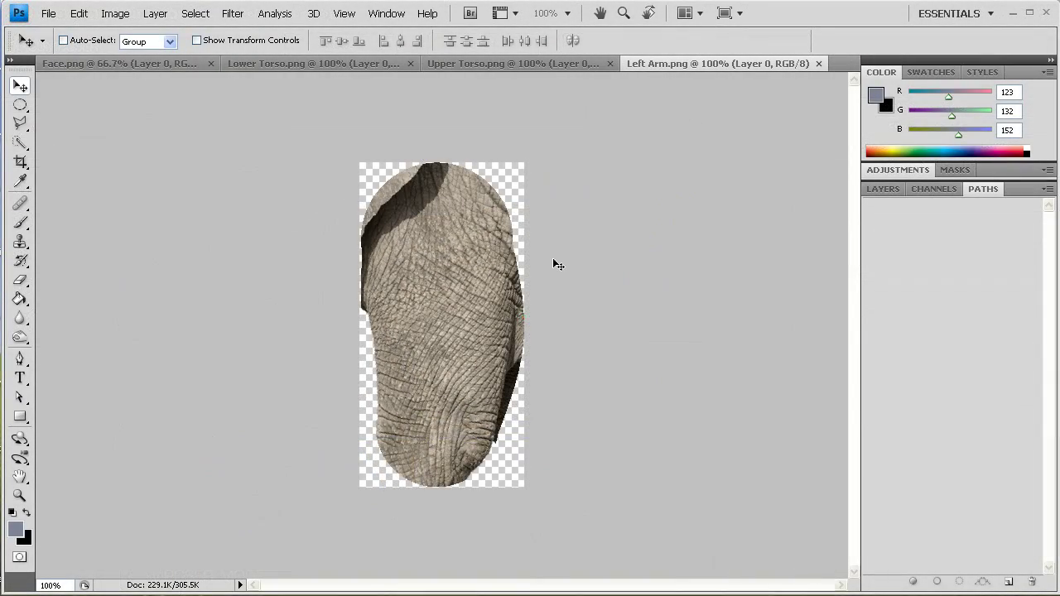
Step: Zoom Left Arm.png to 200% and trace a curved Pen path over the arm's shadowed top
{"action": "key", "text": "ctrl+plus"}
{"action": "left_click_drag", "start_coordinate": [476, 208], "coordinate": [471, 295]}
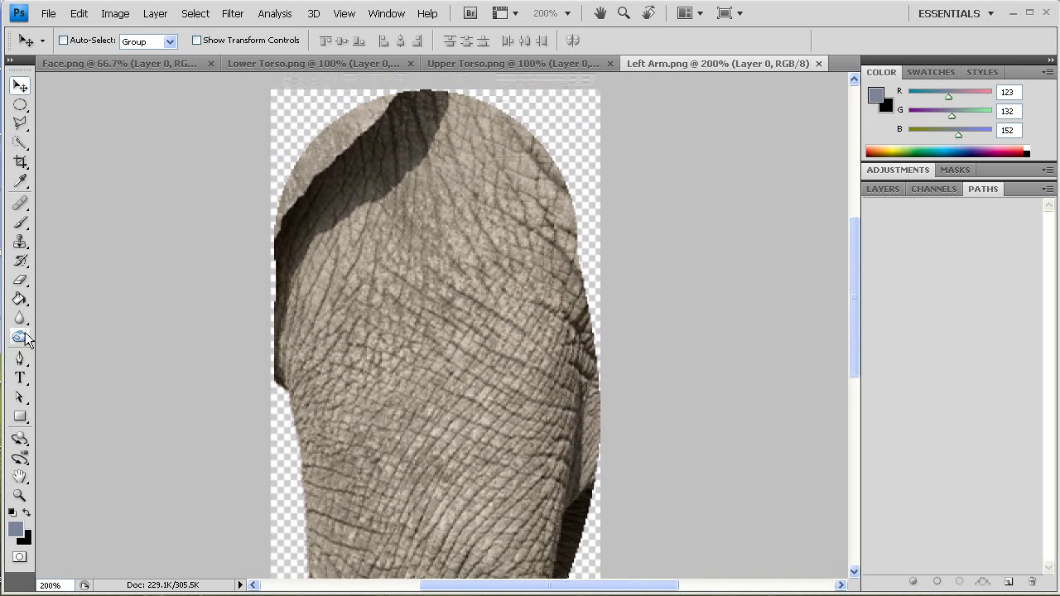
{"action": "left_click", "coordinate": [19, 363]}
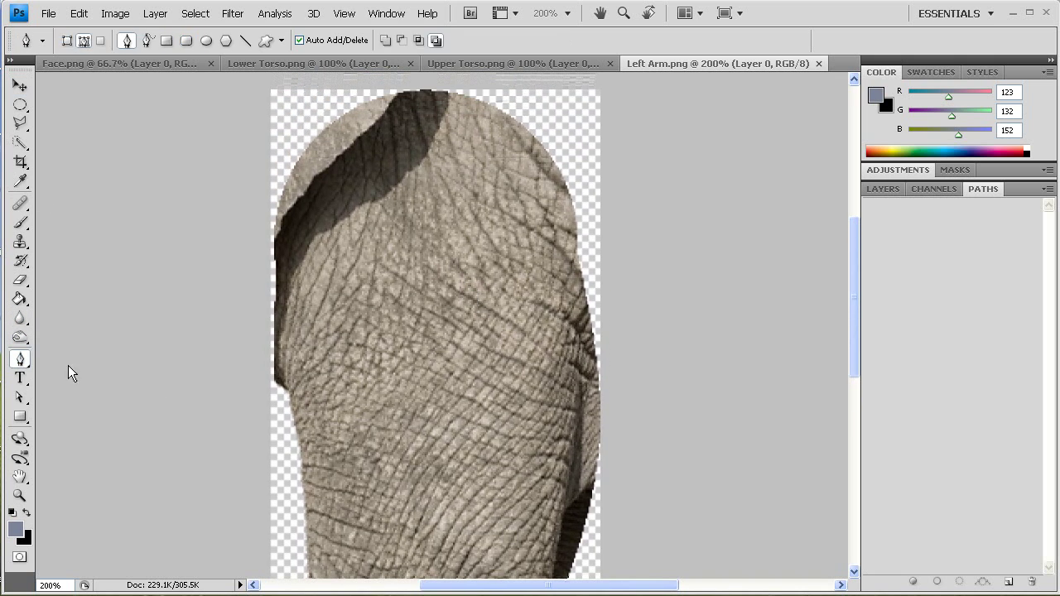
{"action": "left_click", "coordinate": [288, 401]}
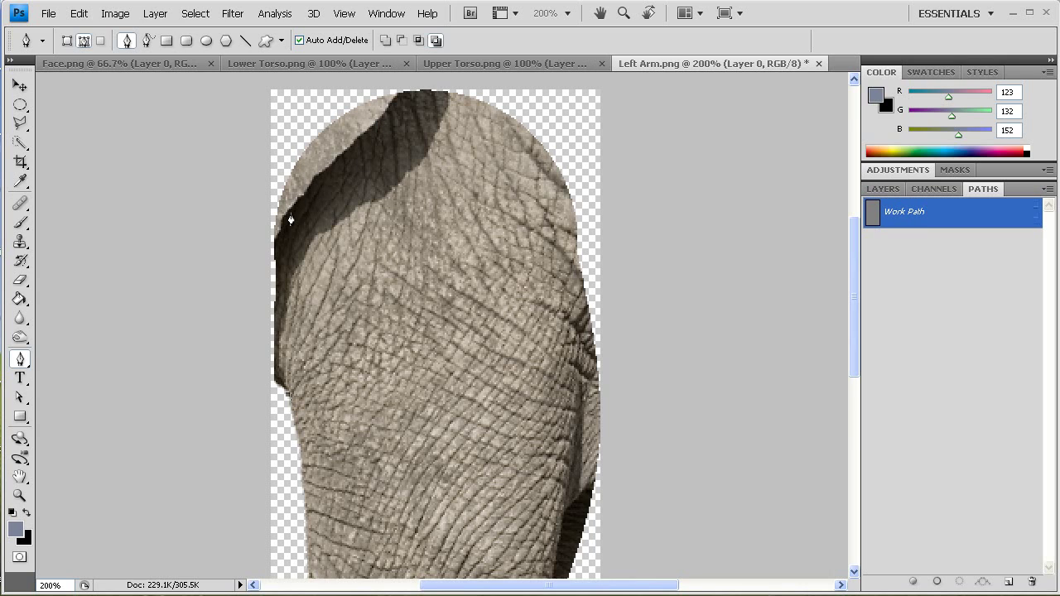
{"action": "left_click_drag", "start_coordinate": [294, 205], "coordinate": [309, 193]}
{"action": "left_click_drag", "start_coordinate": [541, 159], "coordinate": [659, 279]}
{"action": "scroll", "coordinate": [618, 289], "scroll_direction": "down", "scroll_amount": 2}
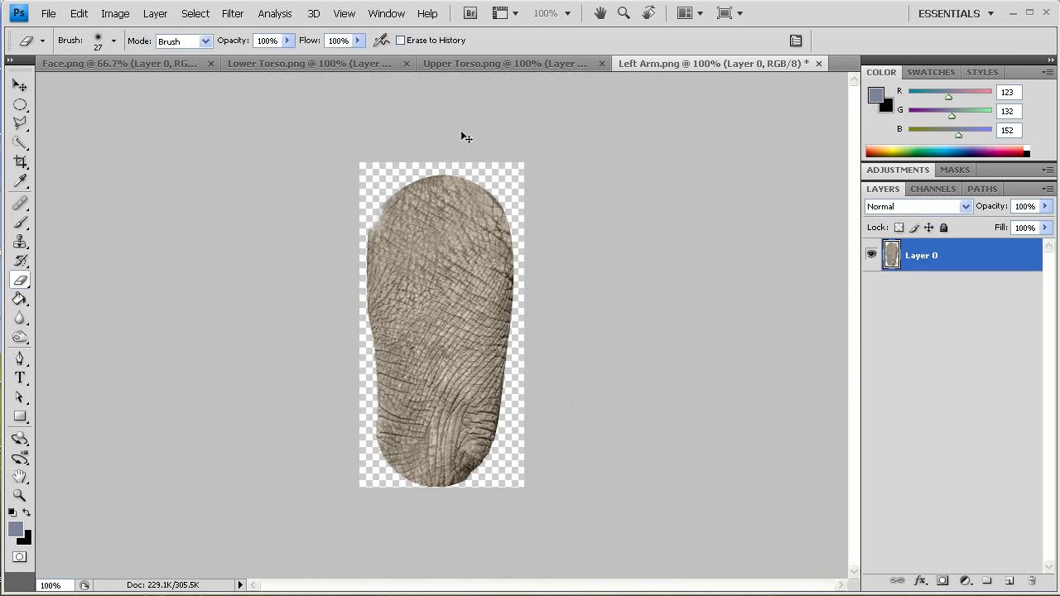
Step: At 200% zoom, soft-erase the arm's upper-right edge and lower-left curve
{"action": "key", "text": "ctrl+plus"}
{"action": "left_click_drag", "start_coordinate": [459, 131], "coordinate": [427, 313]}
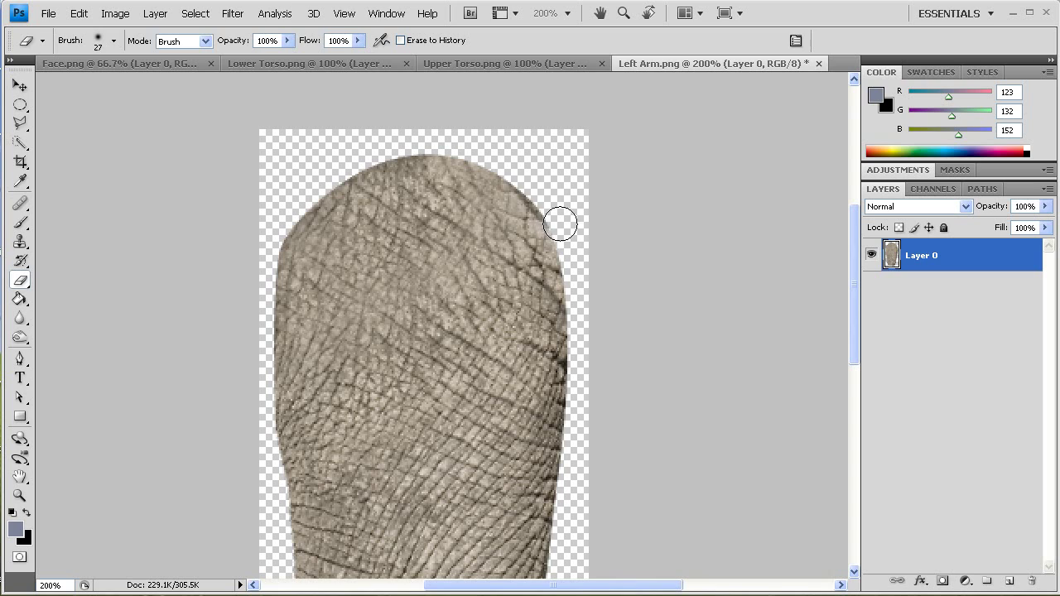
{"action": "mouse_move", "coordinate": [559, 224]}
{"action": "left_mouse_down"}
{"action": "mouse_move", "coordinate": [496, 156]}
{"action": "mouse_move", "coordinate": [467, 142]}
{"action": "mouse_move", "coordinate": [392, 137]}
{"action": "mouse_move", "coordinate": [322, 179]}
{"action": "mouse_move", "coordinate": [256, 262]}
{"action": "mouse_move", "coordinate": [316, 173]}
{"action": "mouse_move", "coordinate": [372, 147]}
{"action": "mouse_move", "coordinate": [488, 159]}
{"action": "left_mouse_up"}
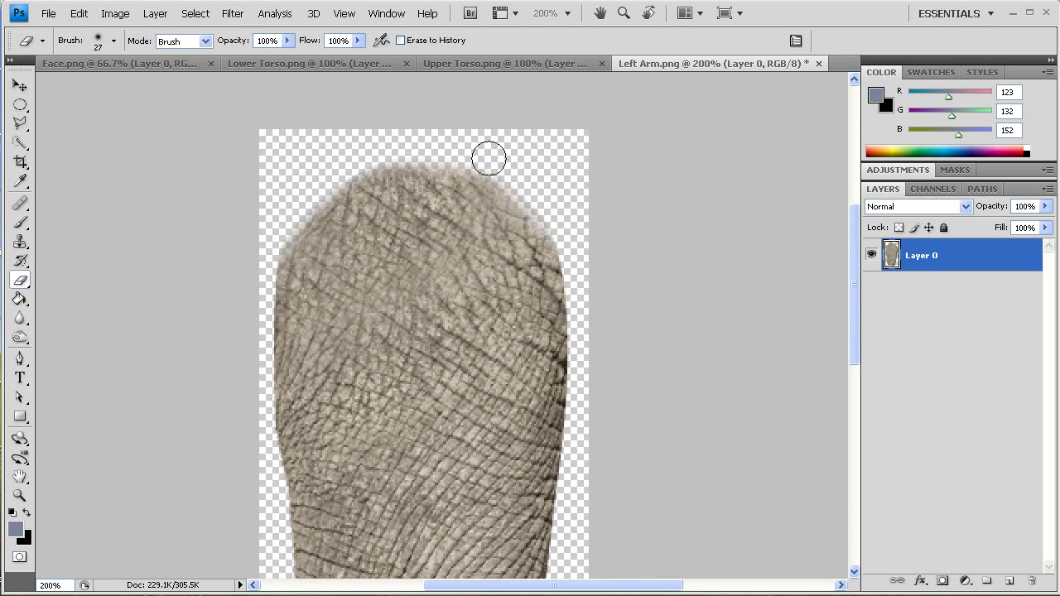
{"action": "mouse_move", "coordinate": [577, 345]}
{"action": "left_mouse_down"}
{"action": "mouse_move", "coordinate": [513, 239]}
{"action": "mouse_move", "coordinate": [445, 266]}
{"action": "left_mouse_up"}
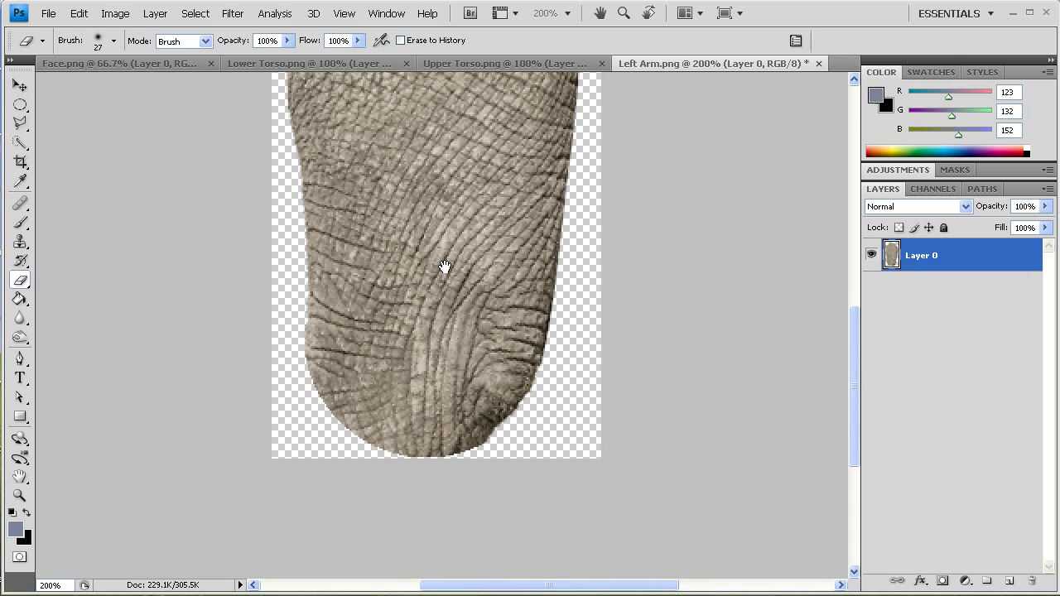
{"action": "scroll", "coordinate": [397, 340], "scroll_direction": "down", "scroll_amount": 2}
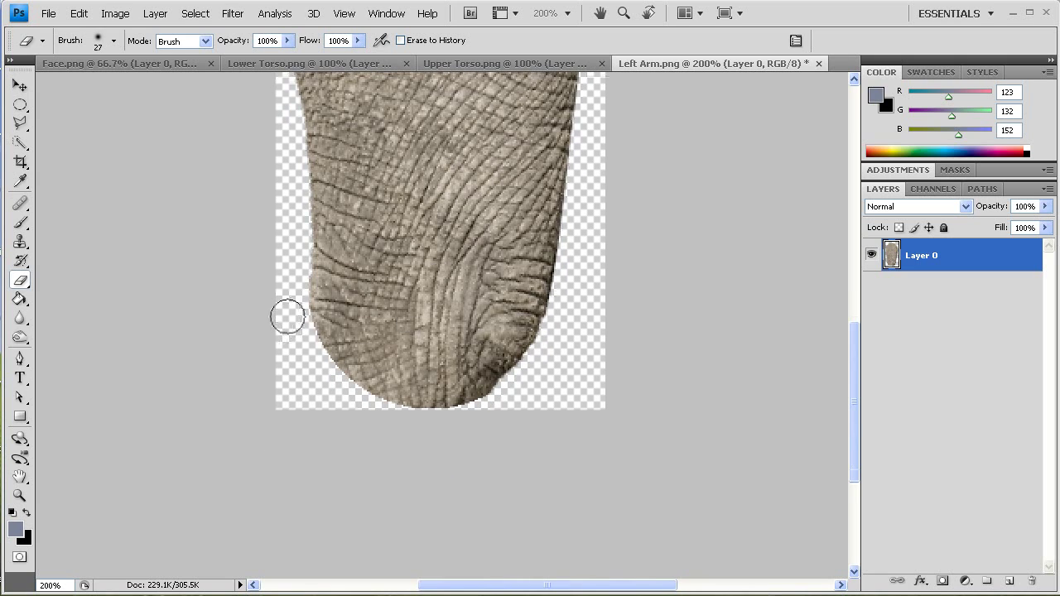
{"action": "mouse_move", "coordinate": [287, 316]}
{"action": "left_mouse_down"}
{"action": "mouse_move", "coordinate": [331, 384]}
{"action": "mouse_move", "coordinate": [412, 409]}
{"action": "mouse_move", "coordinate": [484, 408]}
{"action": "mouse_move", "coordinate": [602, 346]}
{"action": "left_mouse_up"}
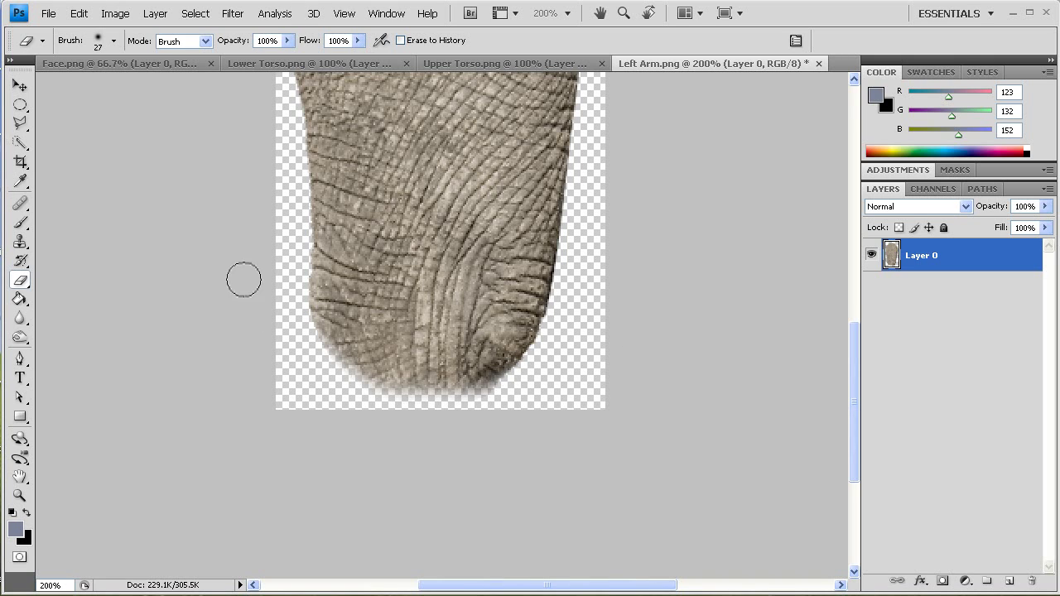
{"action": "left_click_drag", "start_coordinate": [372, 282], "coordinate": [390, 304]}
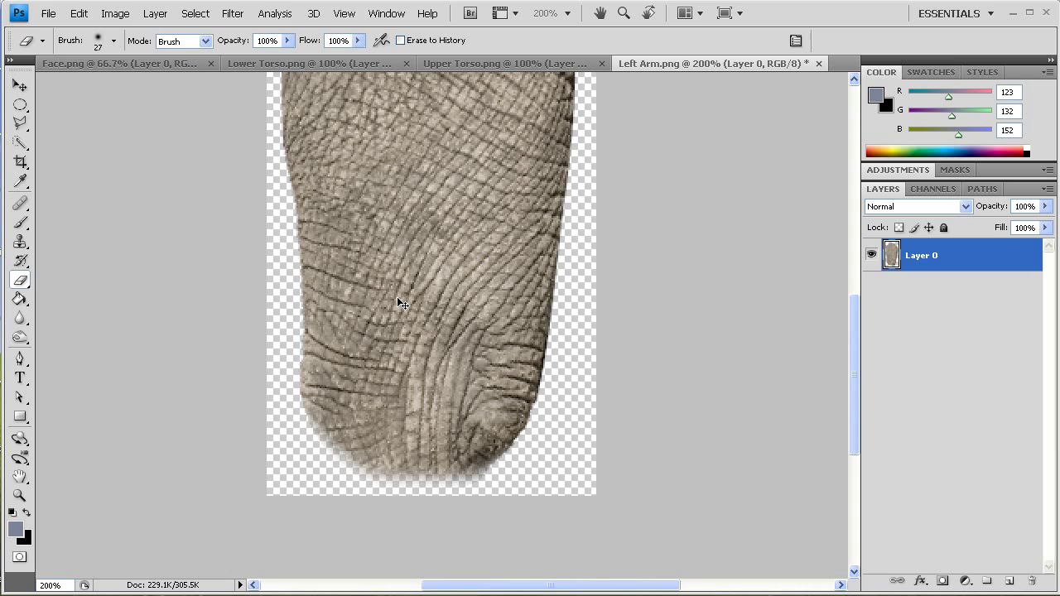
{"action": "left_click", "coordinate": [48, 13]}
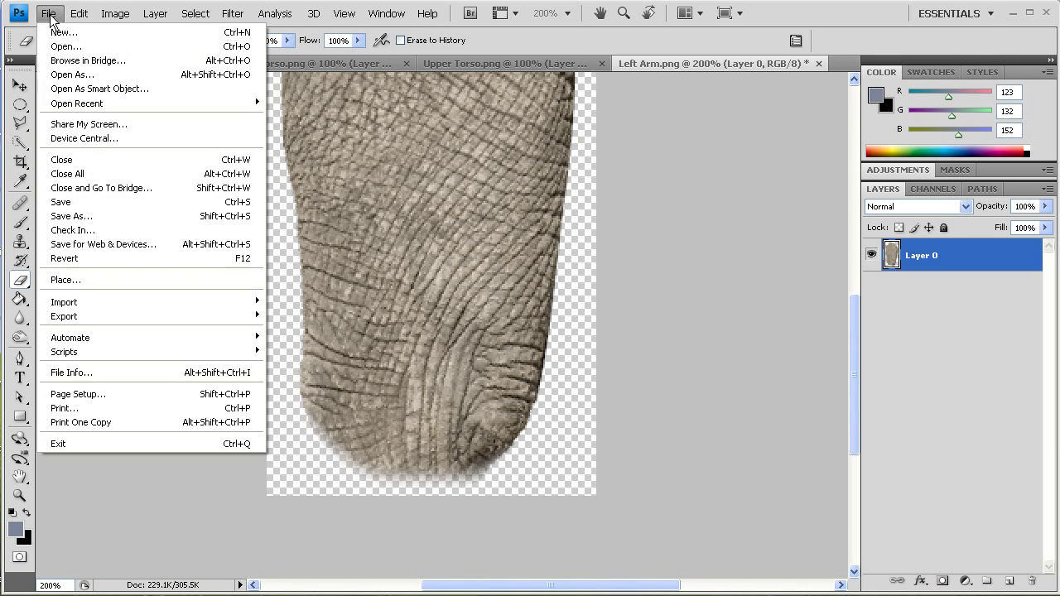
Step: Save Left Arm.png and test-swing the left arm and tilt the left foot
{"action": "left_click", "coordinate": [84, 202]}
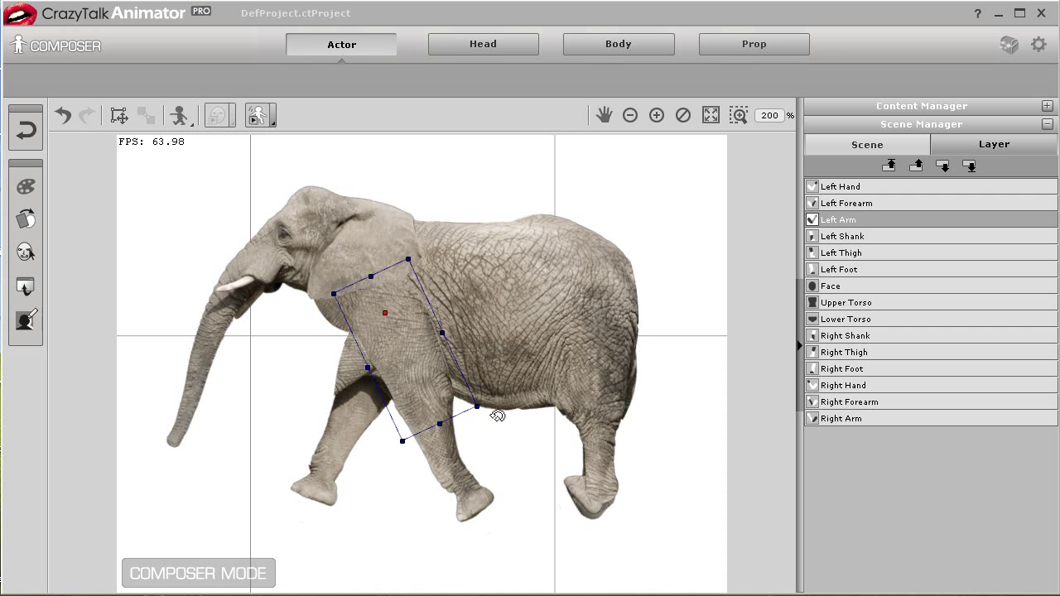
{"action": "left_click_drag", "start_coordinate": [497, 416], "coordinate": [494, 506]}
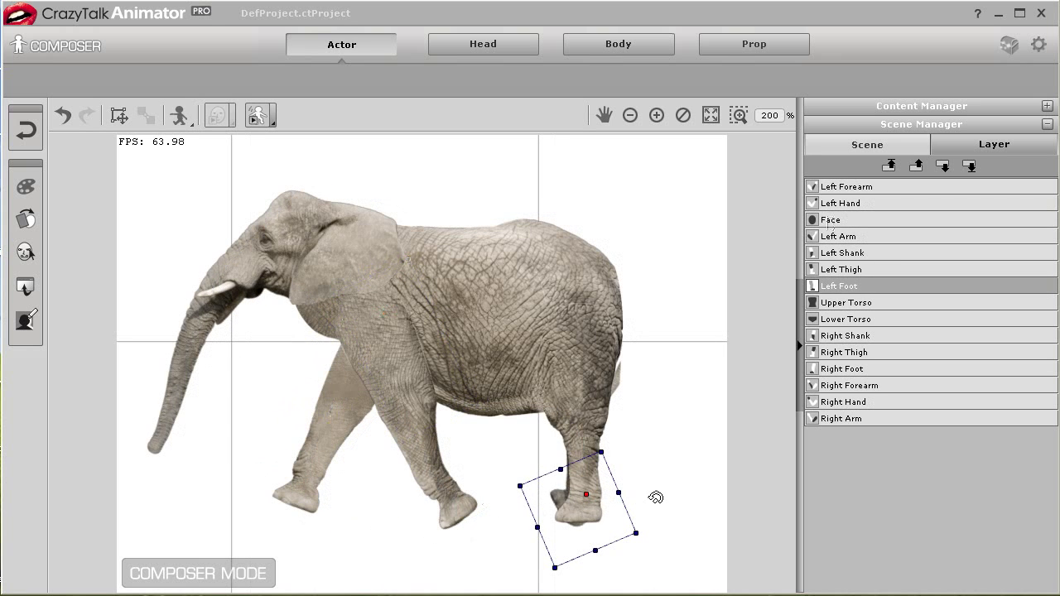
{"action": "left_click_drag", "start_coordinate": [656, 497], "coordinate": [619, 531]}
Step: In the Scene bone tree, hide the Left Thigh along with its shank and foot
{"action": "left_click", "coordinate": [853, 147]}
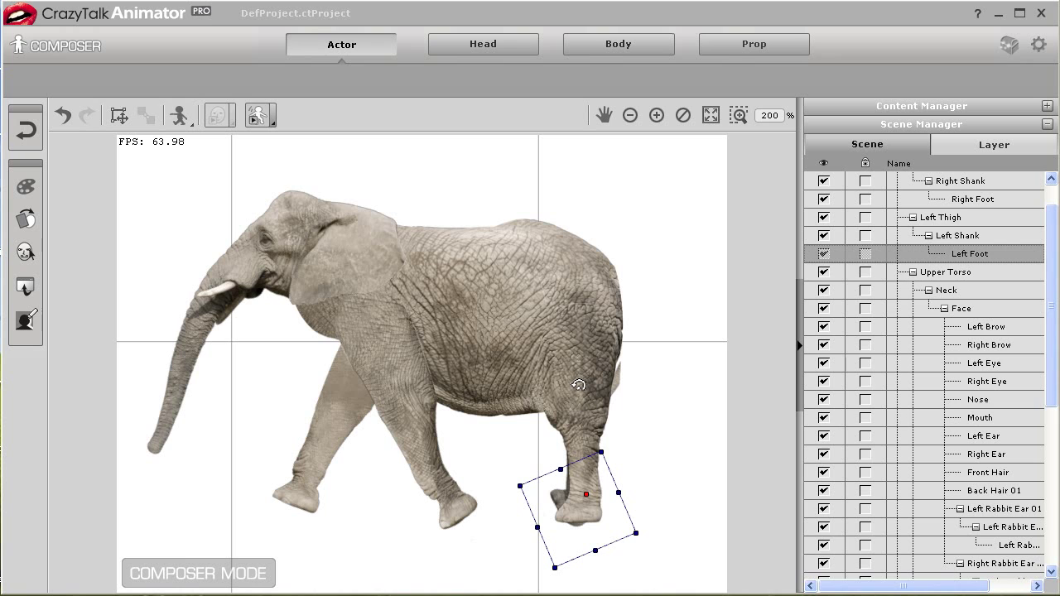
{"action": "left_click", "coordinate": [953, 219]}
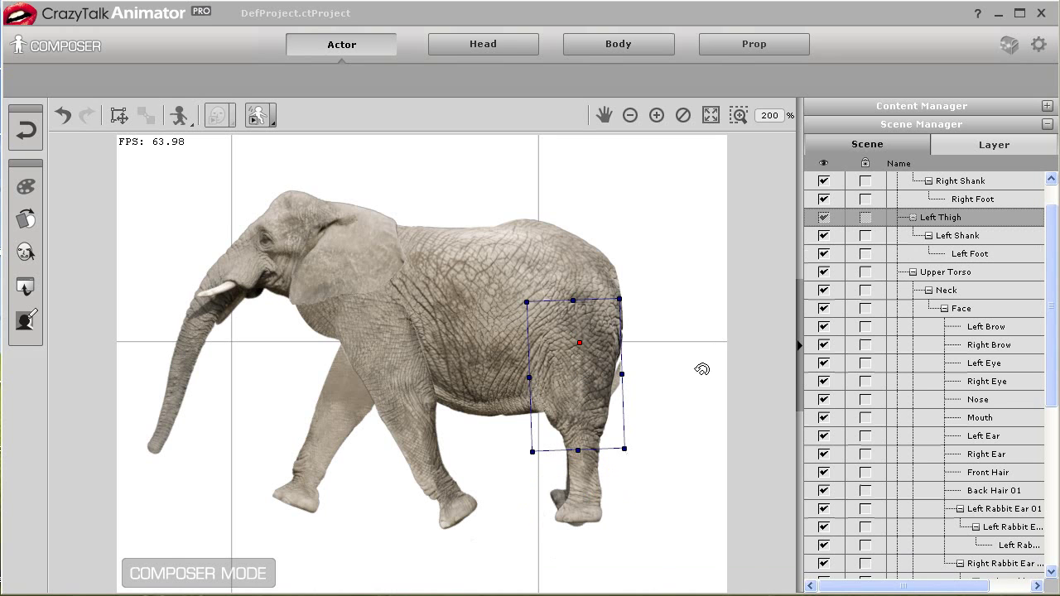
{"action": "mouse_move", "coordinate": [642, 420]}
{"action": "left_mouse_down"}
{"action": "mouse_move", "coordinate": [691, 320]}
{"action": "mouse_move", "coordinate": [641, 419]}
{"action": "left_mouse_up"}
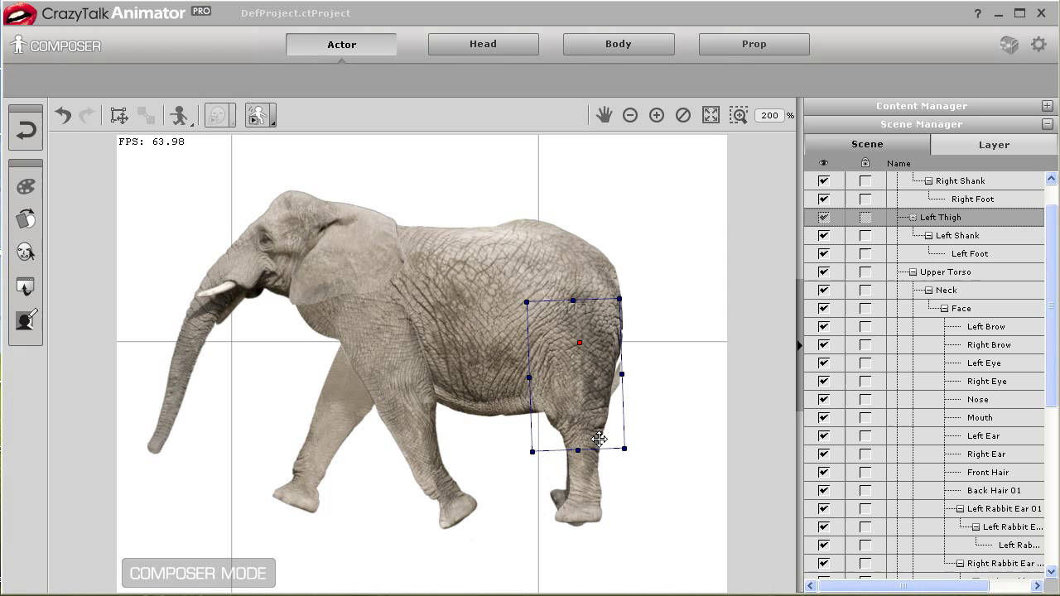
{"action": "left_click", "coordinate": [823, 218]}
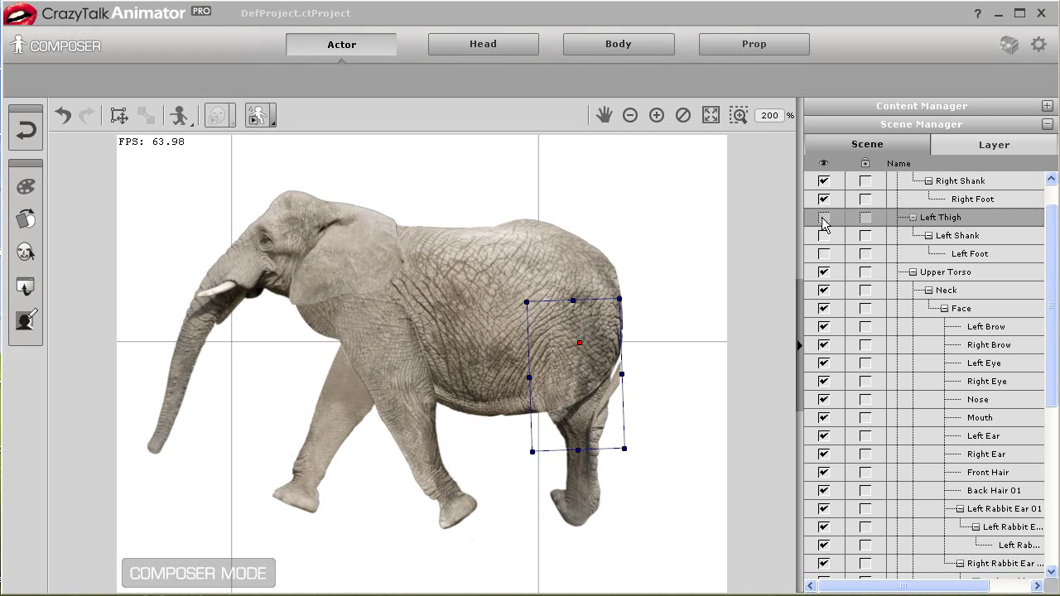
Step: Select Right Thigh, tilt it slightly, and open its sprite in the image editor
{"action": "scroll", "coordinate": [956, 203], "scroll_direction": "up", "scroll_amount": 1}
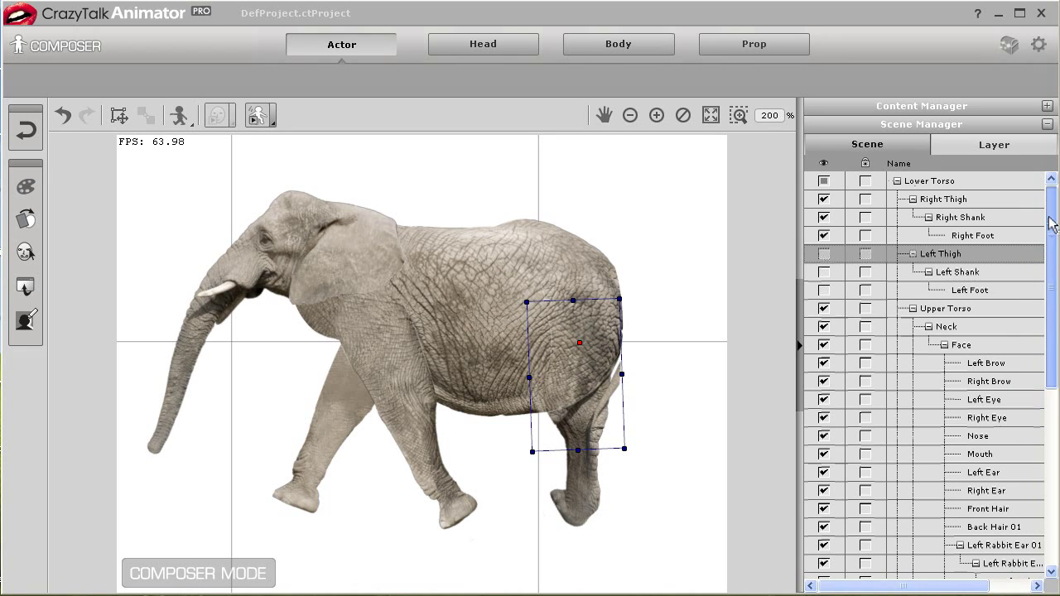
{"action": "left_click", "coordinate": [941, 205]}
{"action": "left_click_drag", "start_coordinate": [622, 433], "coordinate": [682, 325]}
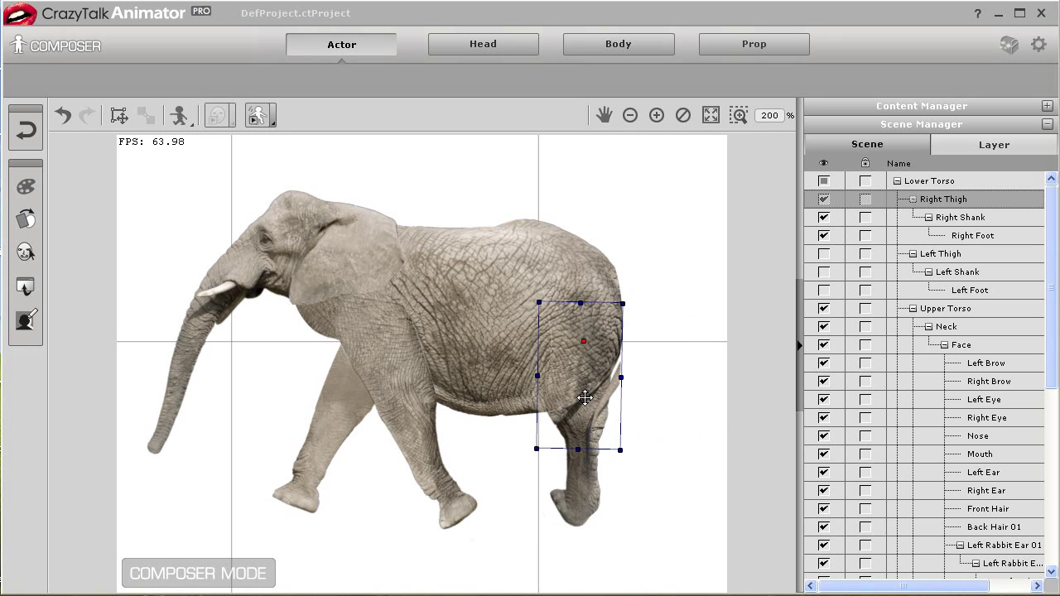
{"action": "left_click", "coordinate": [25, 286]}
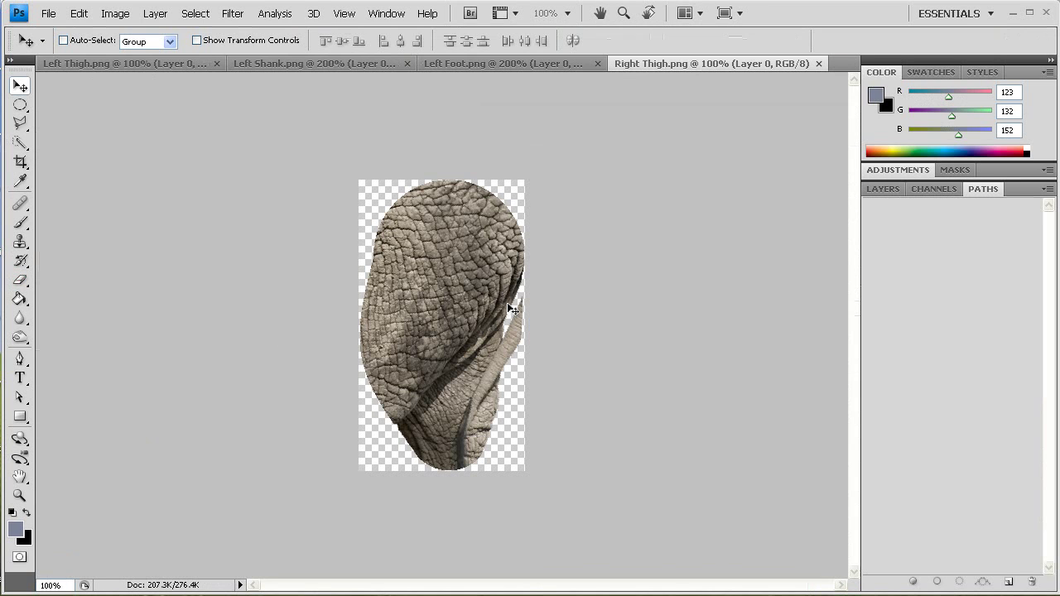
Step: Zoom Right Thigh to 200% and burn its left side and edges darker
{"action": "key", "text": "ctrl+plus"}
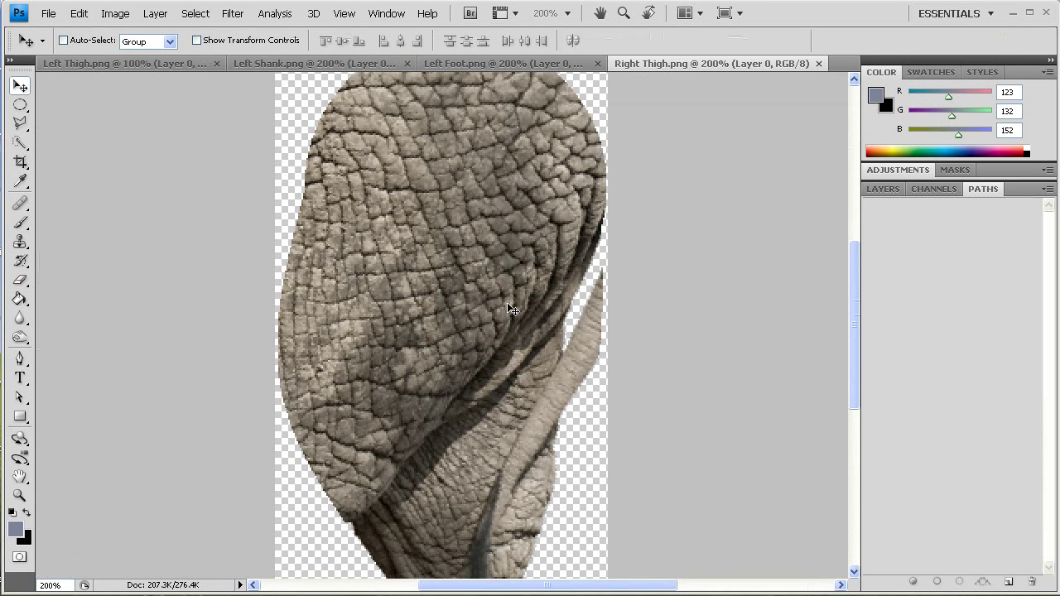
{"action": "left_click_drag", "start_coordinate": [497, 315], "coordinate": [458, 312]}
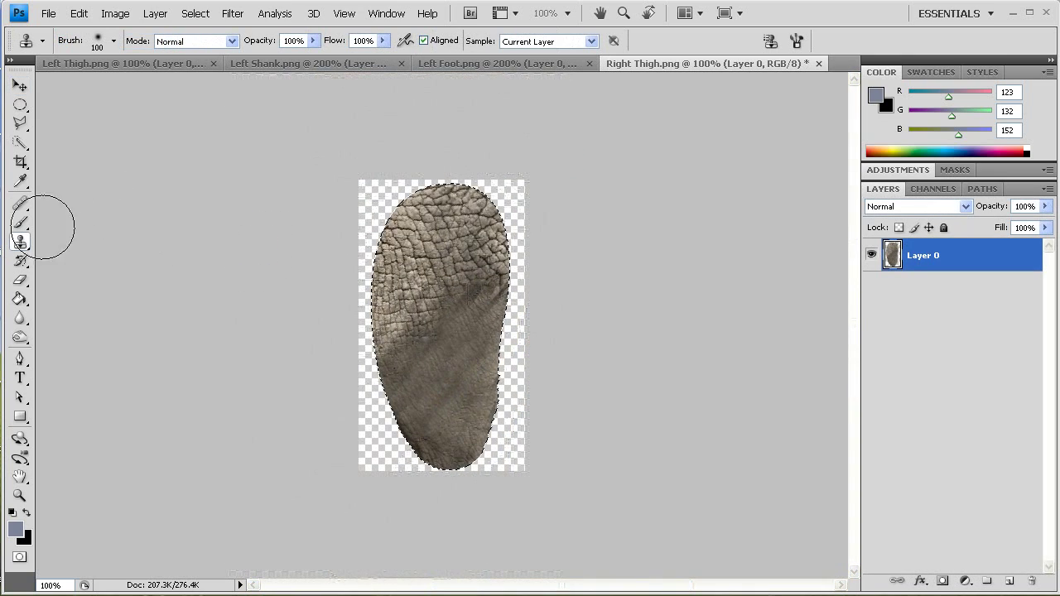
{"action": "left_click", "coordinate": [20, 337]}
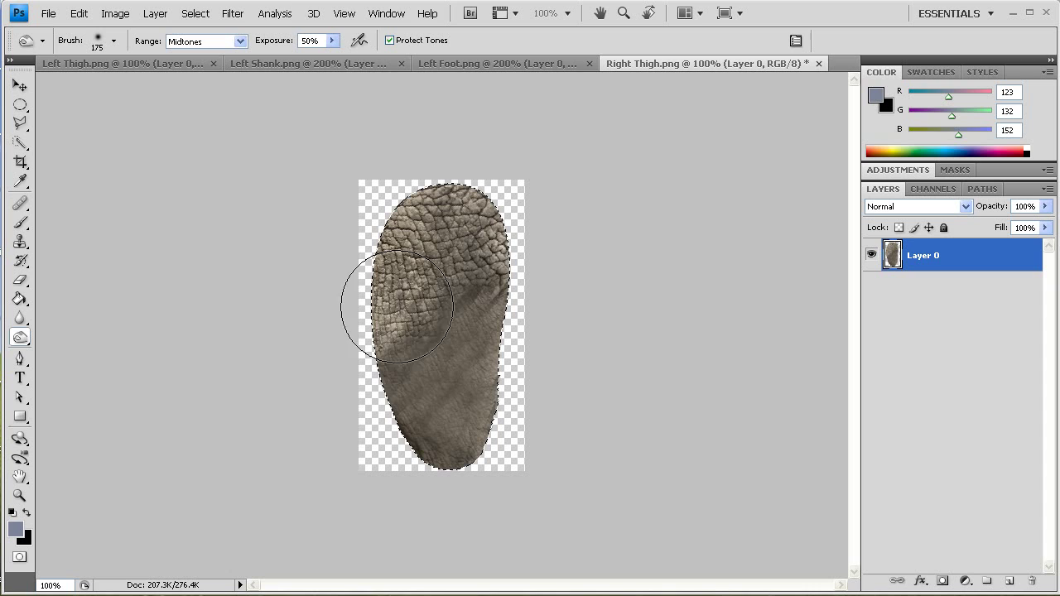
{"action": "mouse_move", "coordinate": [396, 306]}
{"action": "left_mouse_down"}
{"action": "mouse_move", "coordinate": [394, 392]}
{"action": "mouse_move", "coordinate": [376, 291]}
{"action": "mouse_move", "coordinate": [388, 220]}
{"action": "mouse_move", "coordinate": [454, 219]}
{"action": "mouse_move", "coordinate": [494, 327]}
{"action": "mouse_move", "coordinate": [439, 227]}
{"action": "mouse_move", "coordinate": [415, 222]}
{"action": "mouse_move", "coordinate": [359, 327]}
{"action": "mouse_move", "coordinate": [499, 239]}
{"action": "mouse_move", "coordinate": [493, 218]}
{"action": "mouse_move", "coordinate": [513, 254]}
{"action": "mouse_move", "coordinate": [479, 378]}
{"action": "mouse_move", "coordinate": [490, 347]}
{"action": "mouse_move", "coordinate": [485, 382]}
{"action": "mouse_move", "coordinate": [505, 356]}
{"action": "left_mouse_up"}
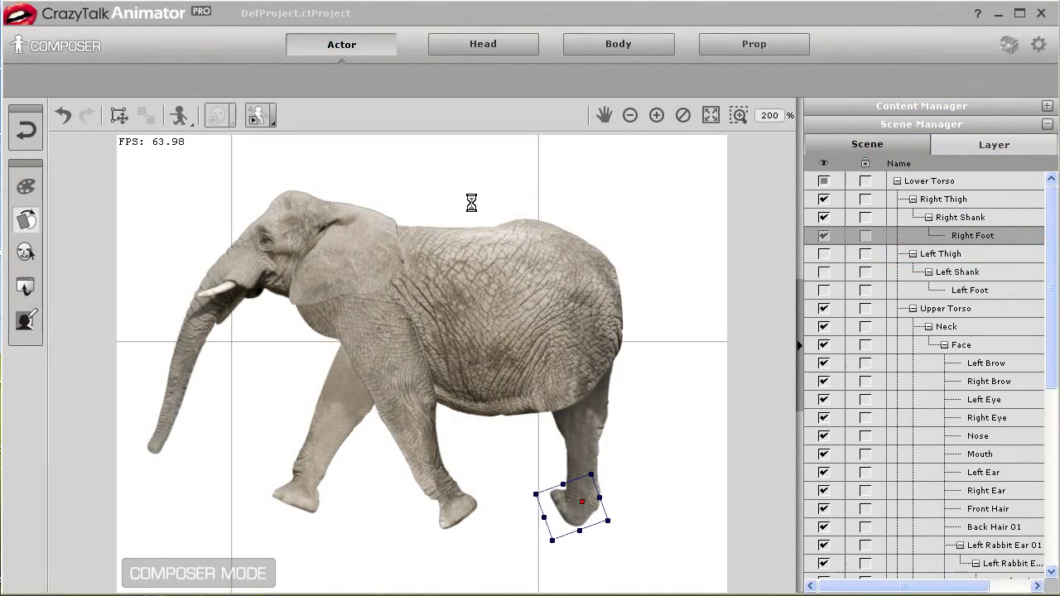
Step: Rotate the right foot sprite counter-clockwise and nudge it into place, then close the sprite editor
{"action": "left_click_drag", "start_coordinate": [654, 157], "coordinate": [806, 139]}
{"action": "left_click_drag", "start_coordinate": [625, 507], "coordinate": [609, 469]}
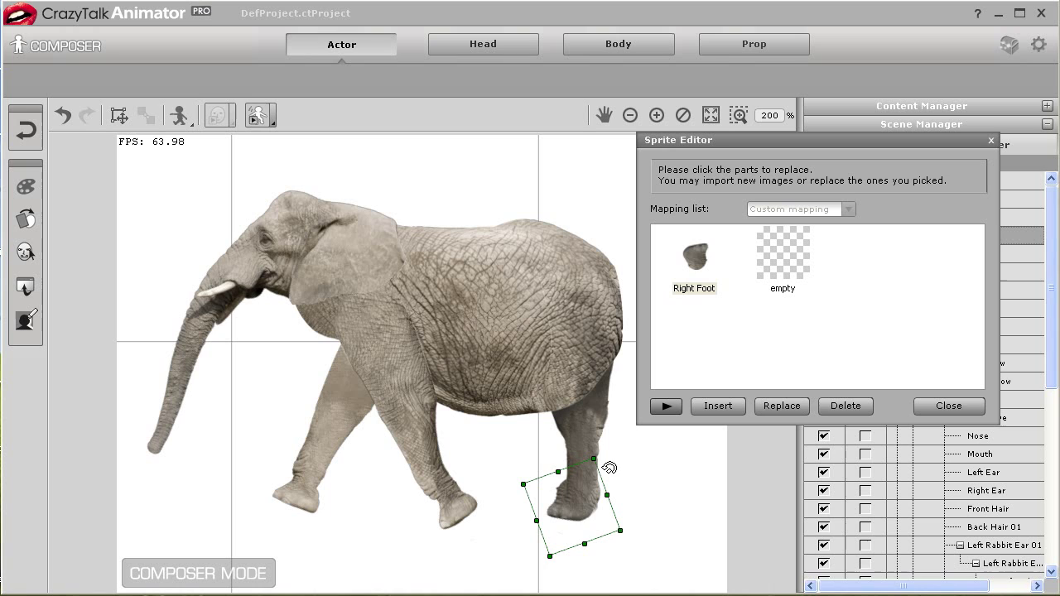
{"action": "left_click_drag", "start_coordinate": [578, 535], "coordinate": [568, 517]}
{"action": "key", "text": "Escape"}
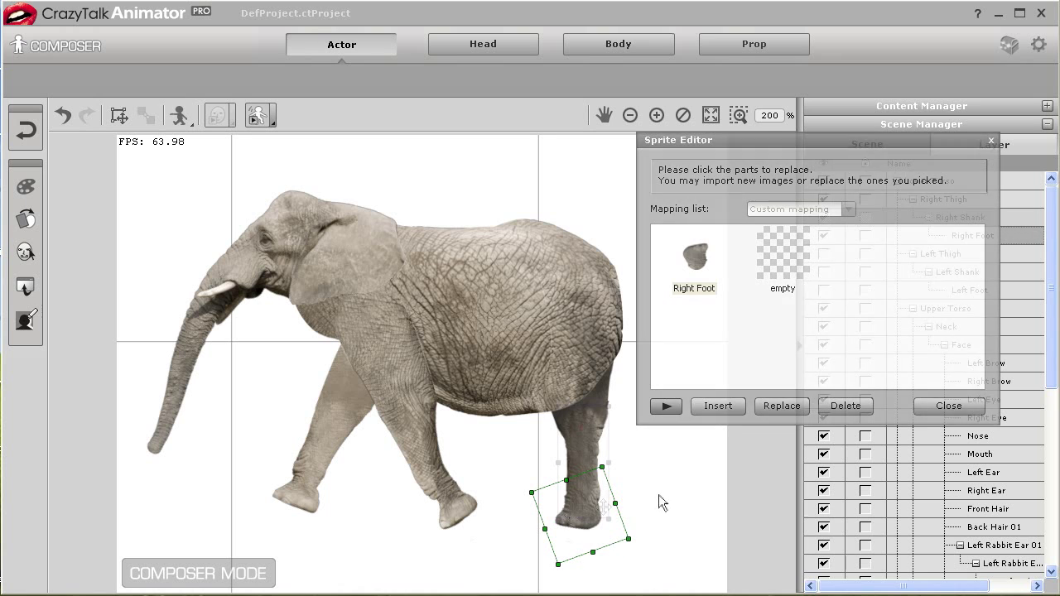
Step: Toggle the left thigh, shank and foot layers and tilt the left thigh to test its rotation
{"action": "left_click", "coordinate": [905, 219]}
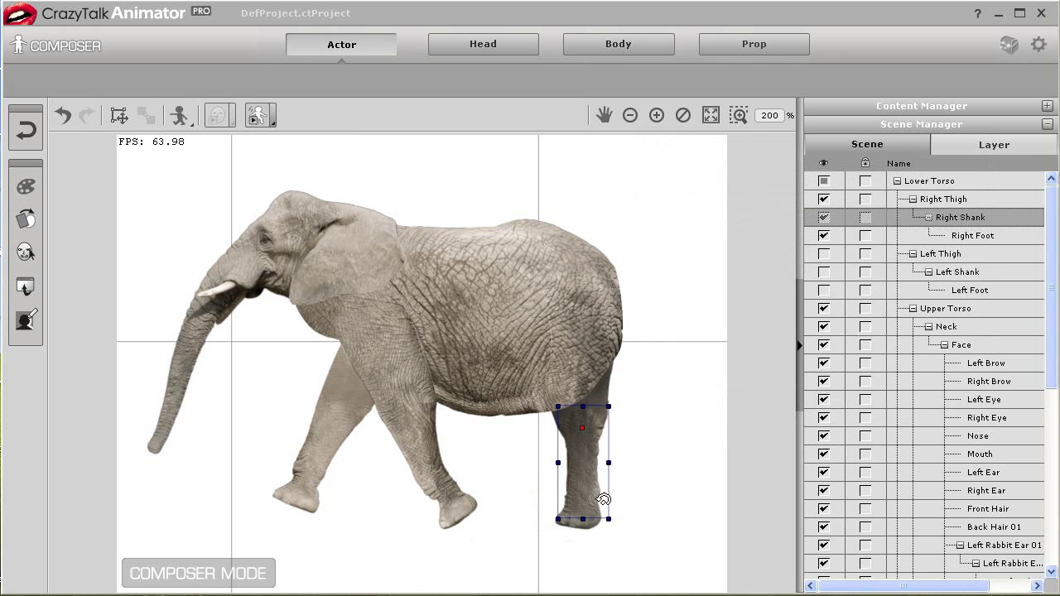
{"action": "left_click", "coordinate": [823, 253]}
{"action": "left_click", "coordinate": [832, 254]}
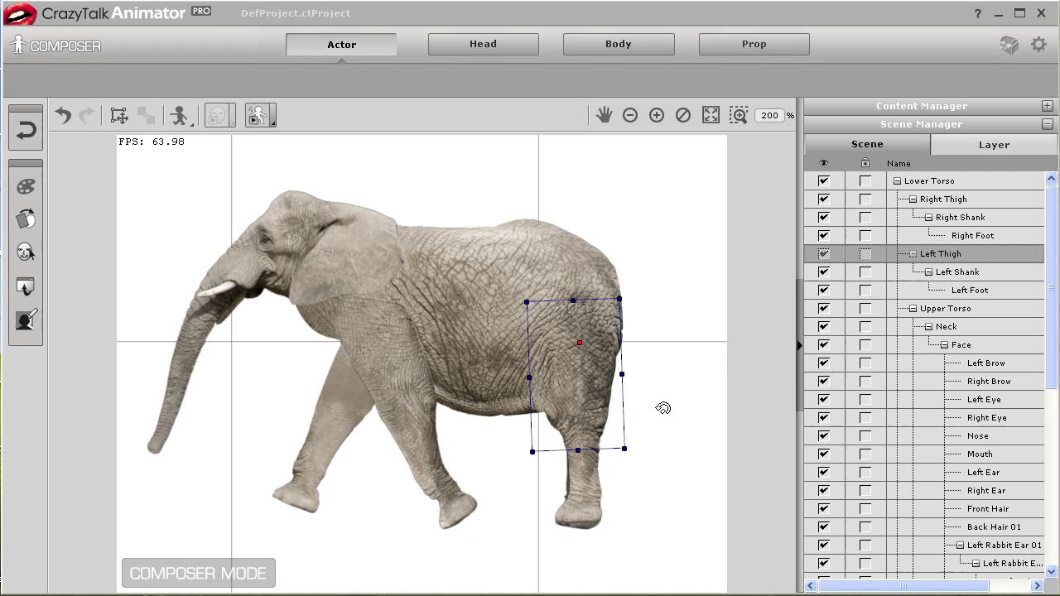
{"action": "mouse_move", "coordinate": [662, 407]}
{"action": "left_mouse_down"}
{"action": "mouse_move", "coordinate": [724, 326]}
{"action": "mouse_move", "coordinate": [651, 411]}
{"action": "mouse_move", "coordinate": [658, 404]}
{"action": "left_mouse_up"}
{"action": "left_click", "coordinate": [952, 280]}
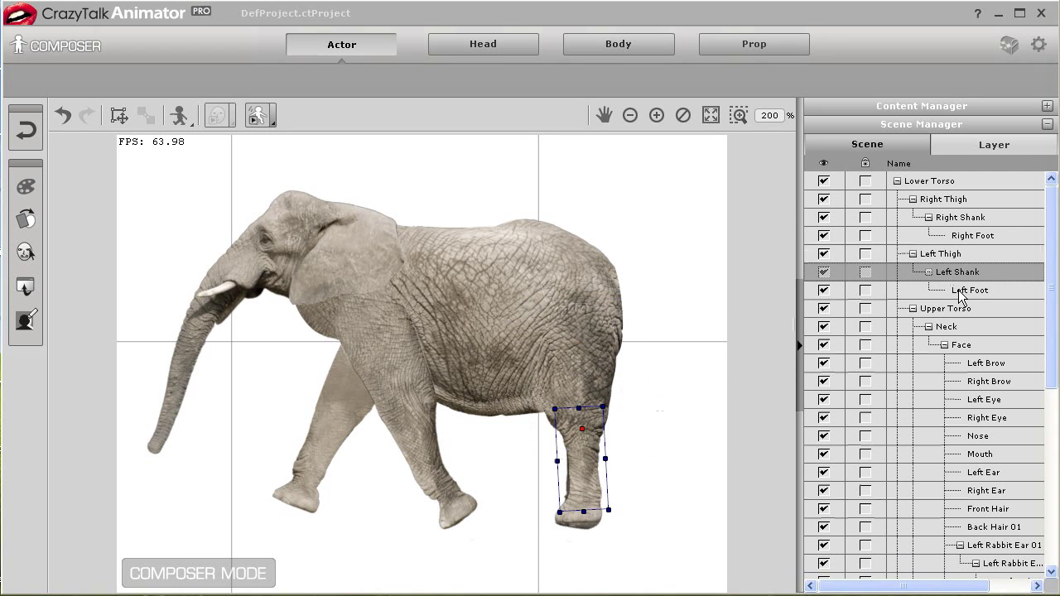
{"action": "left_click", "coordinate": [823, 254]}
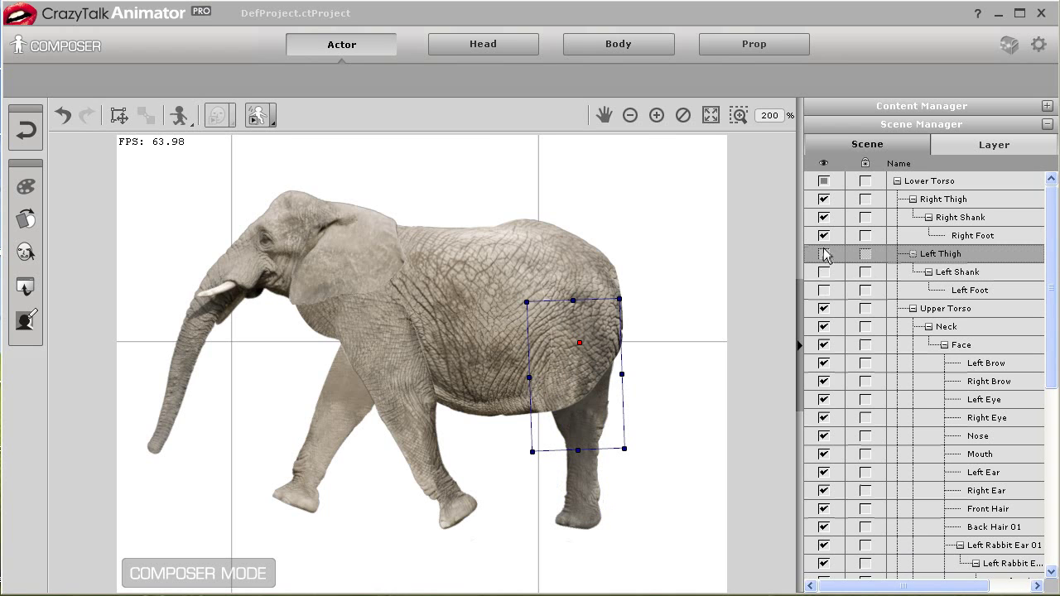
{"action": "left_click", "coordinate": [1047, 106]}
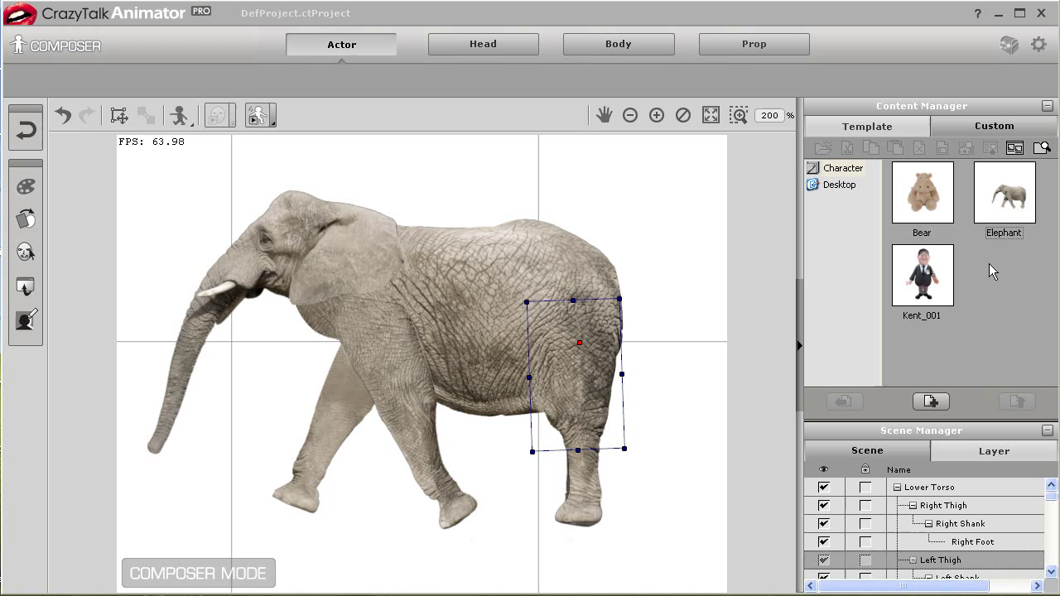
Step: Save the rigged elephant actor over the existing Elephant character and confirm the overwrite
{"action": "left_click", "coordinate": [999, 207]}
{"action": "left_click", "coordinate": [1017, 401]}
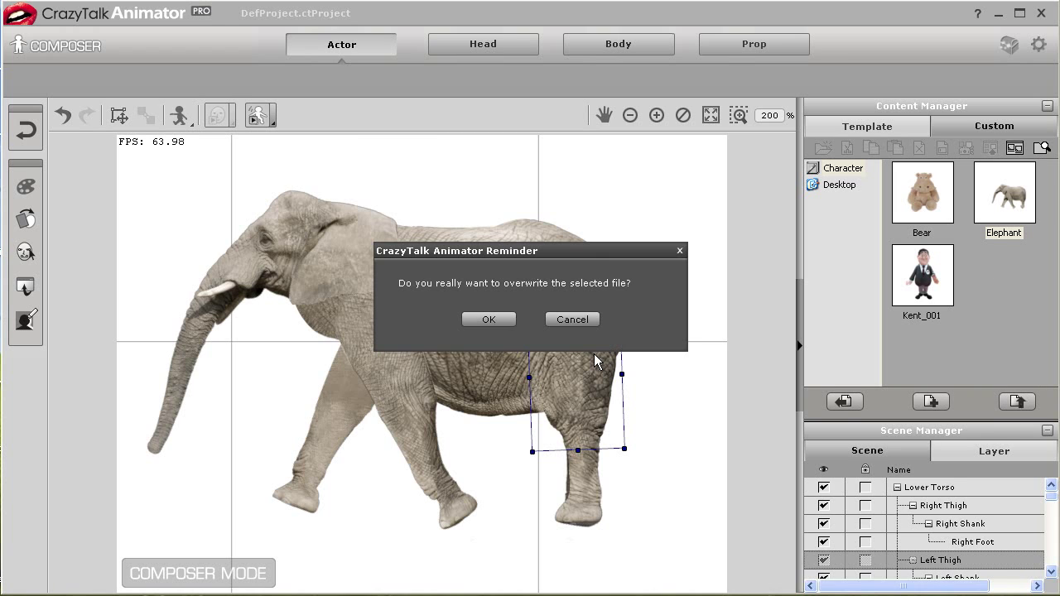
{"action": "left_click", "coordinate": [490, 320]}
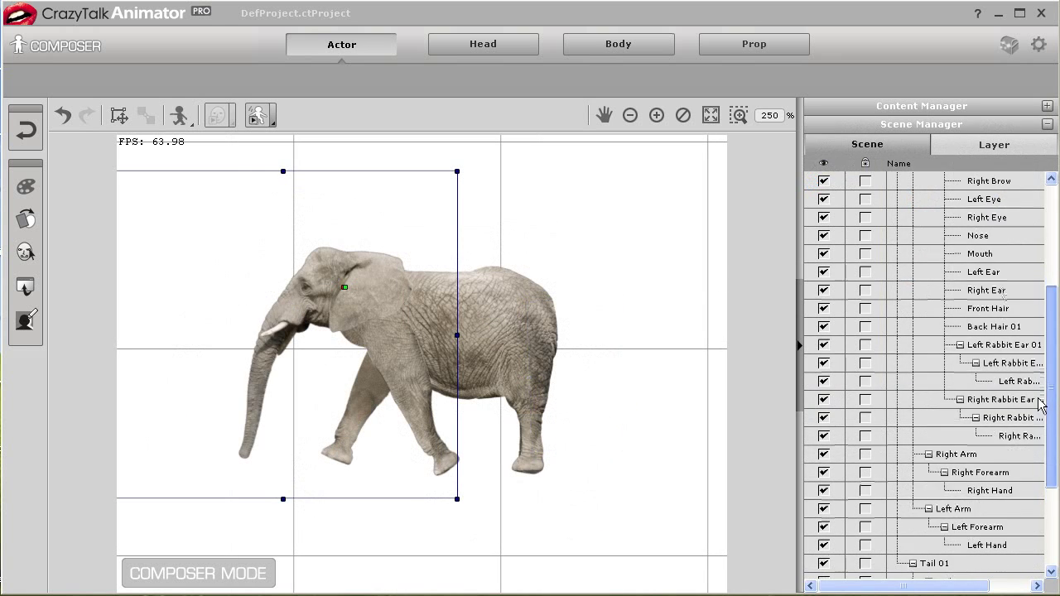
Step: Select the Tail 01 bone and choose an empty sprite slot in its sprite editor
{"action": "scroll", "coordinate": [1042, 500], "scroll_direction": "down", "scroll_amount": 5}
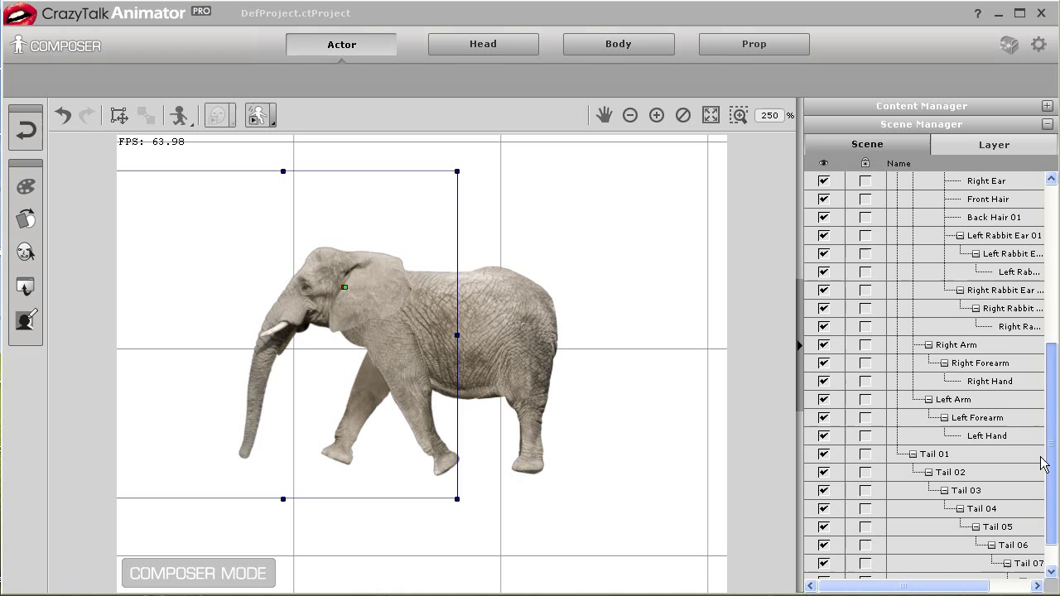
{"action": "left_click", "coordinate": [935, 417]}
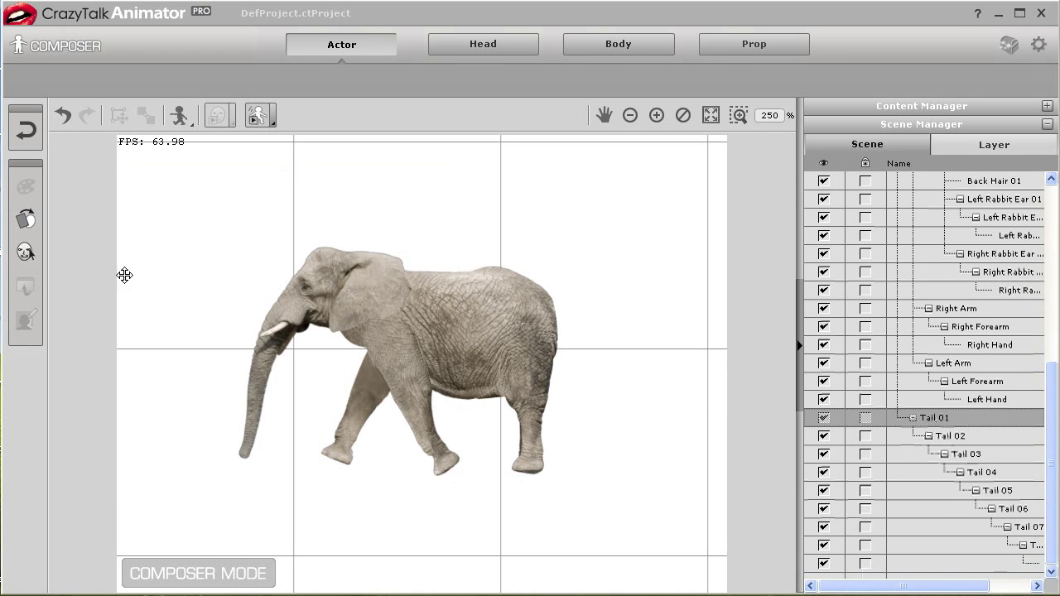
{"action": "left_click", "coordinate": [26, 220]}
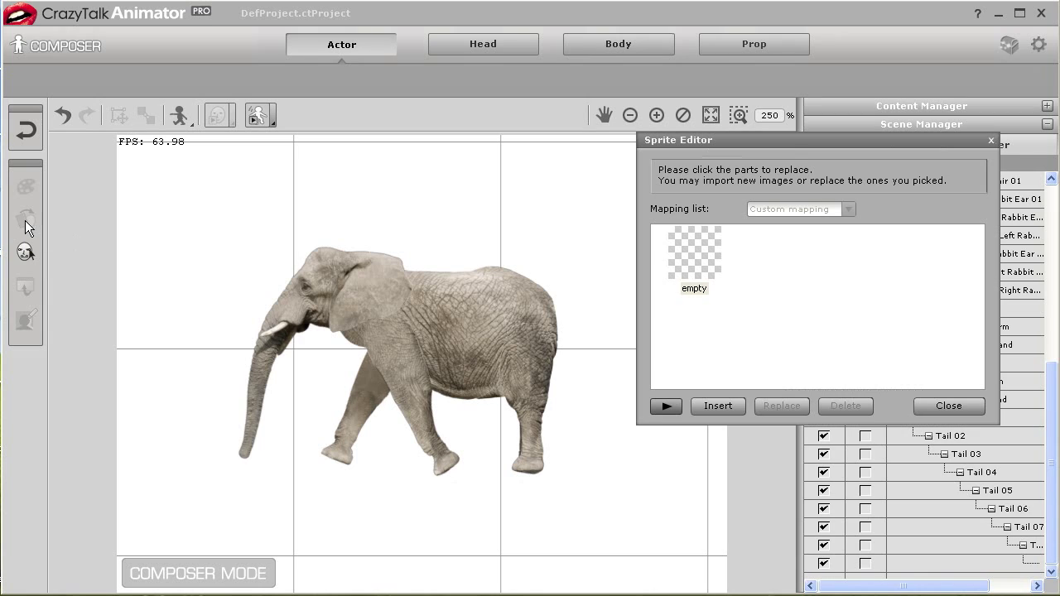
{"action": "left_click", "coordinate": [698, 269]}
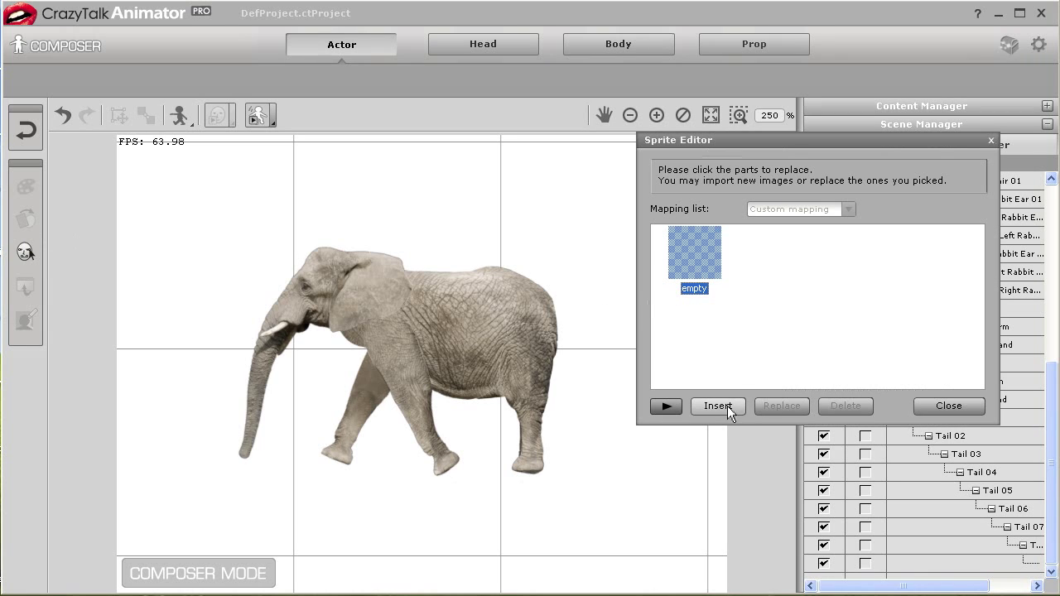
{"action": "left_click_drag", "start_coordinate": [777, 139], "coordinate": [831, 139]}
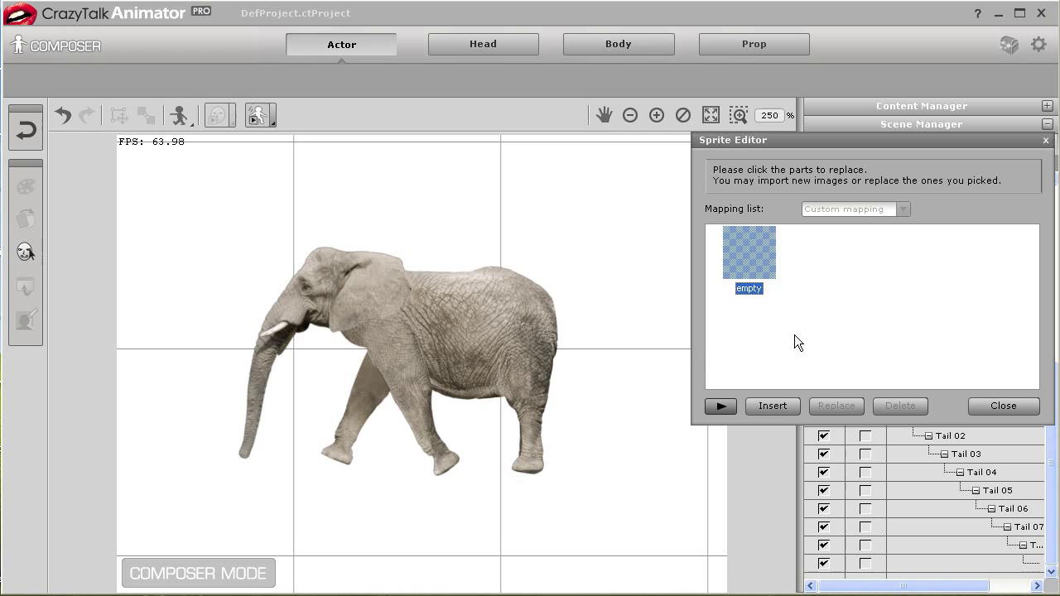
Step: Insert the tail image from the Elephant folder as the tail sprite and swing it out from the rump
{"action": "left_click", "coordinate": [771, 405]}
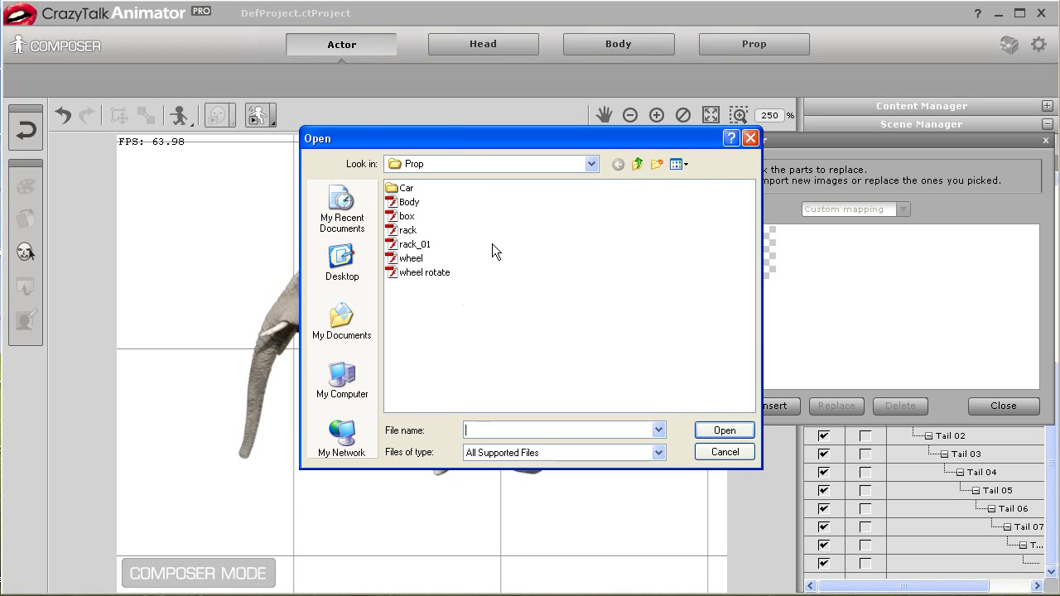
{"action": "left_click", "coordinate": [638, 165]}
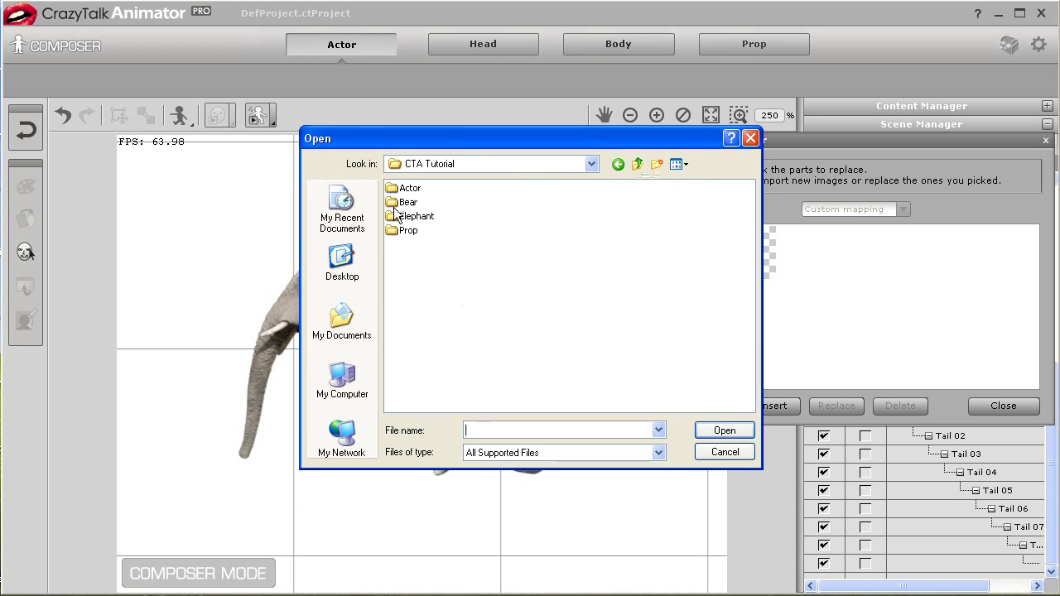
{"action": "left_click", "coordinate": [406, 218]}
{"action": "left_click", "coordinate": [679, 164]}
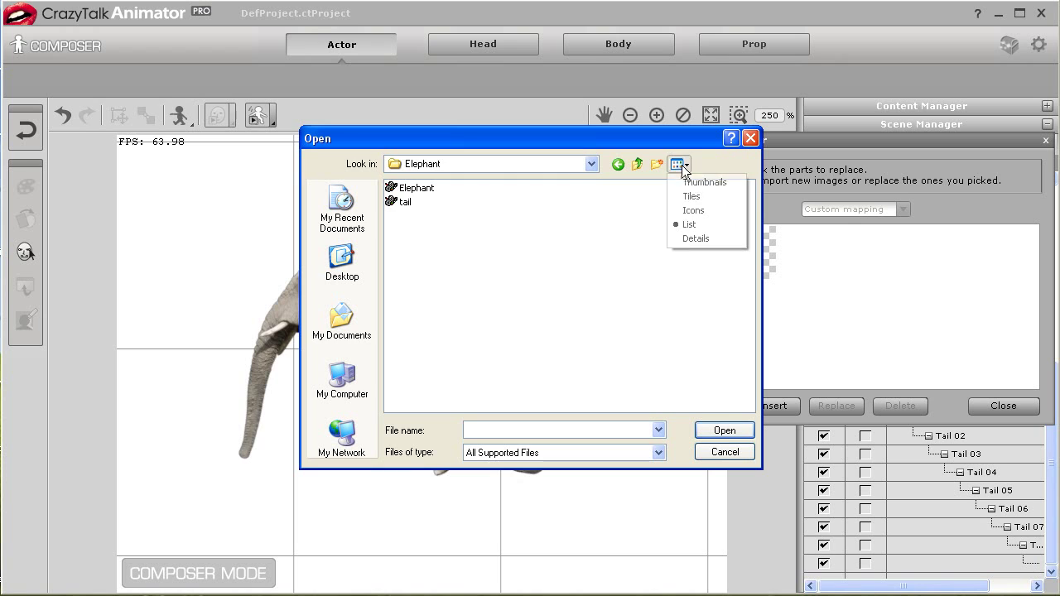
{"action": "left_click", "coordinate": [691, 183]}
{"action": "left_click", "coordinate": [537, 235]}
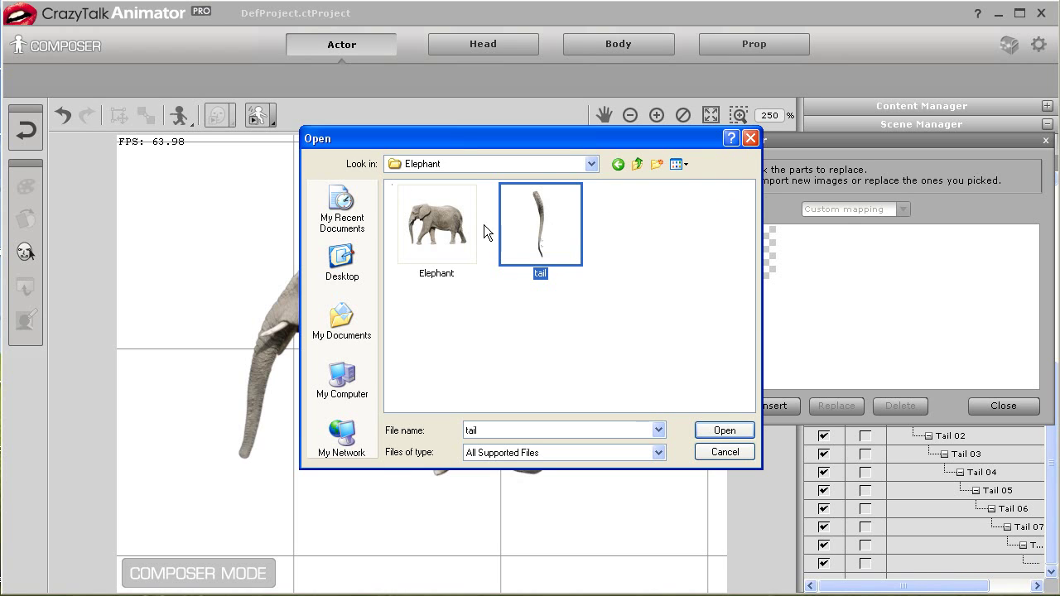
{"action": "left_click", "coordinate": [713, 434]}
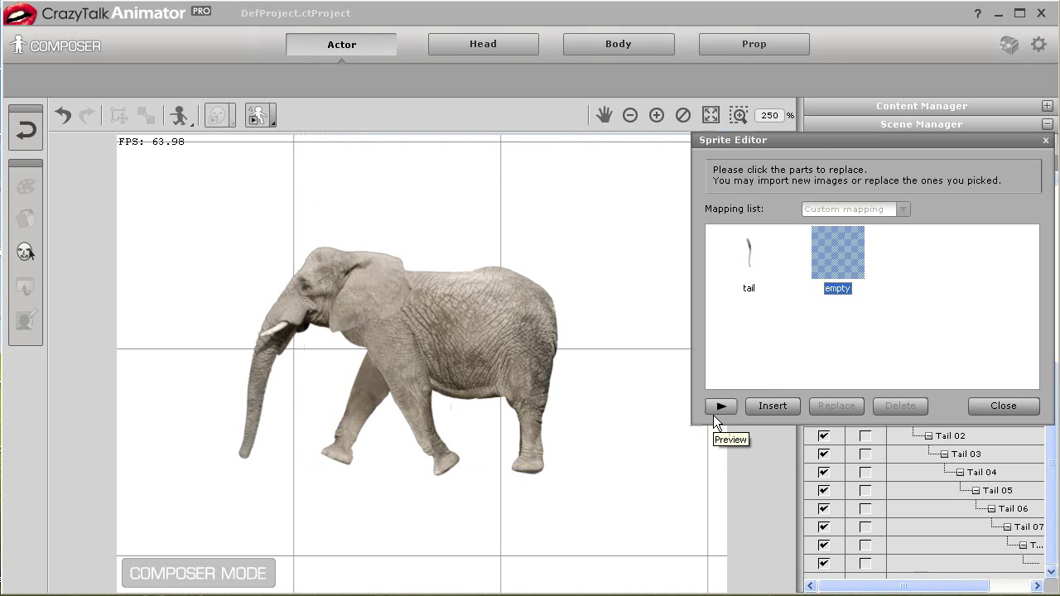
{"action": "left_click", "coordinate": [747, 258]}
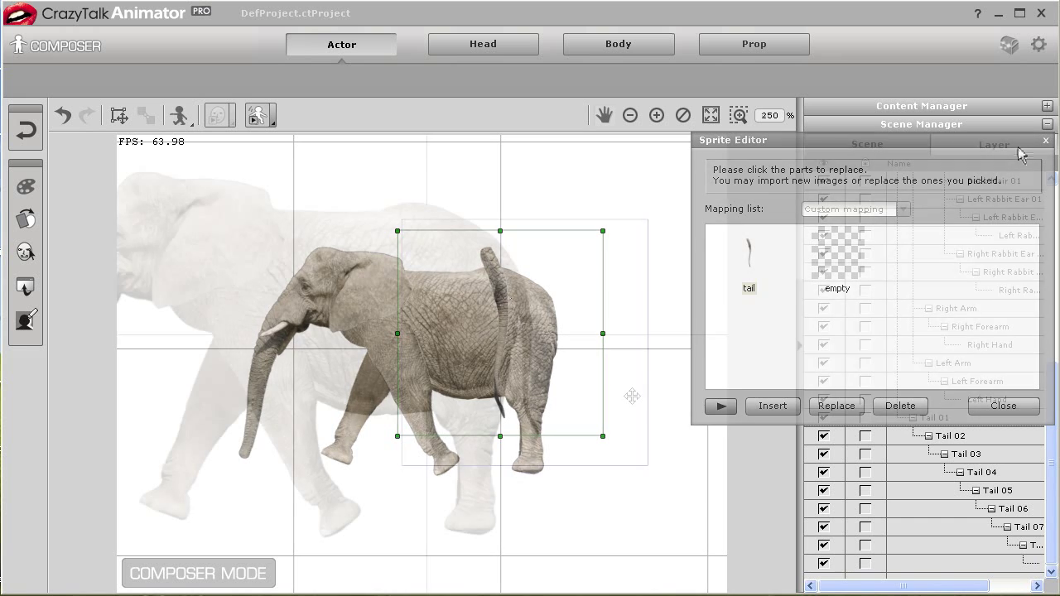
{"action": "key", "text": "Escape"}
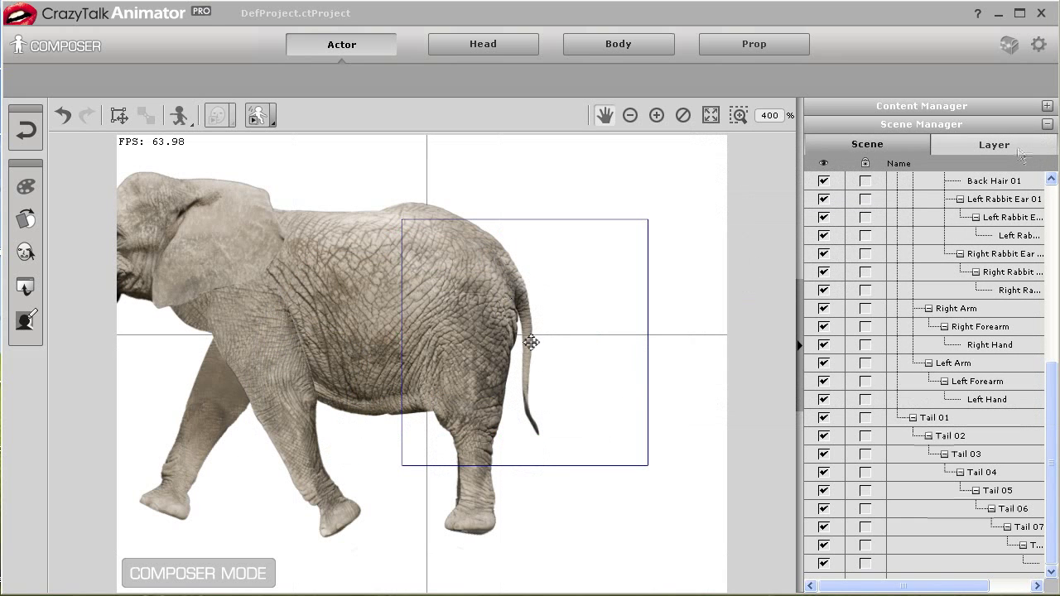
{"action": "left_click", "coordinate": [118, 115]}
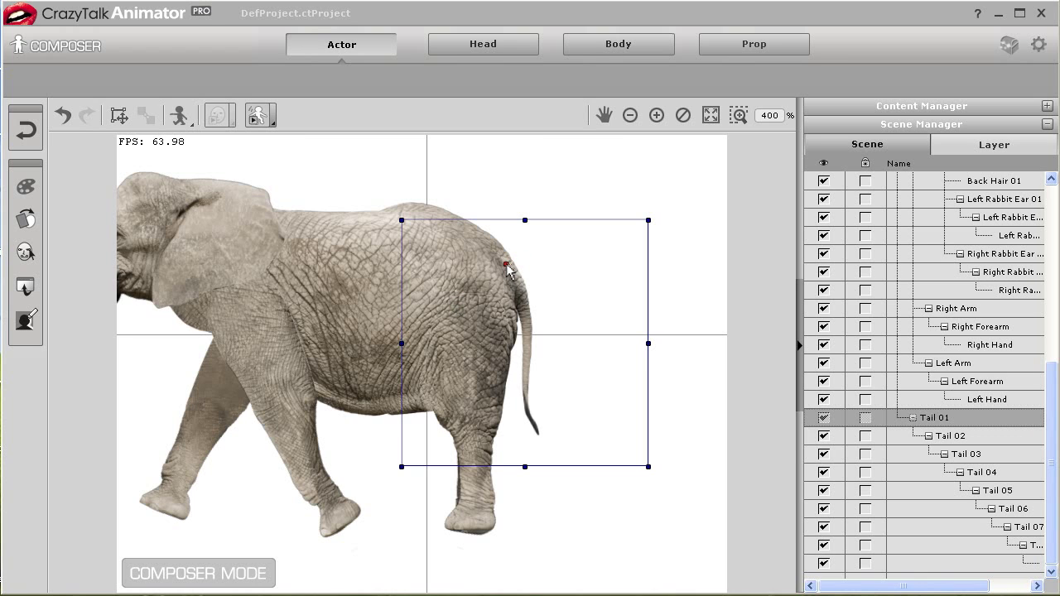
{"action": "left_click_drag", "start_coordinate": [632, 446], "coordinate": [428, 508]}
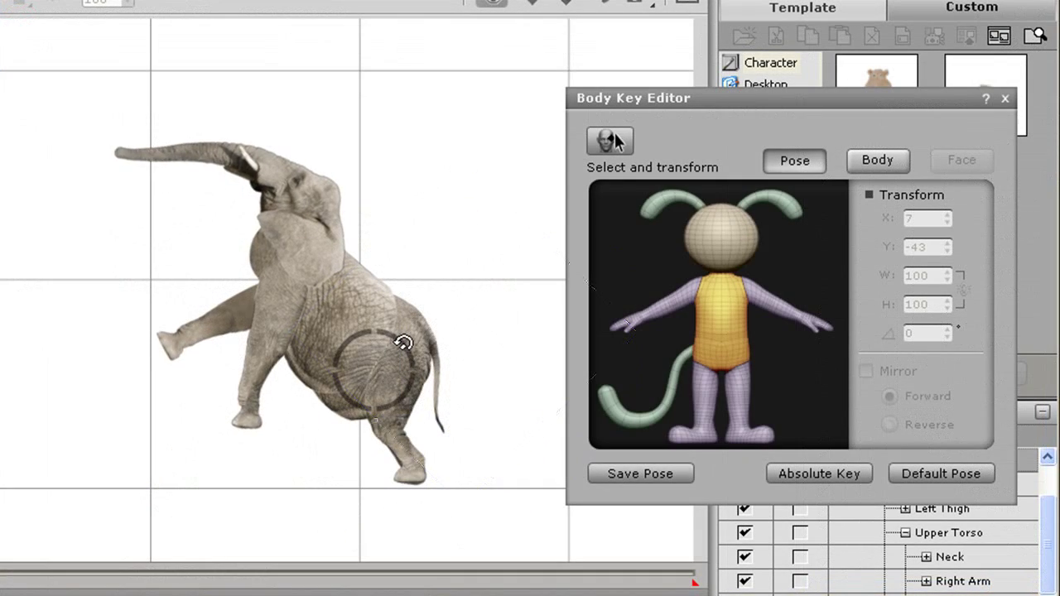
Step: In Pose mode, tilt the elephant's head and rotate the Right Arm front leg upward
{"action": "left_click", "coordinate": [734, 256]}
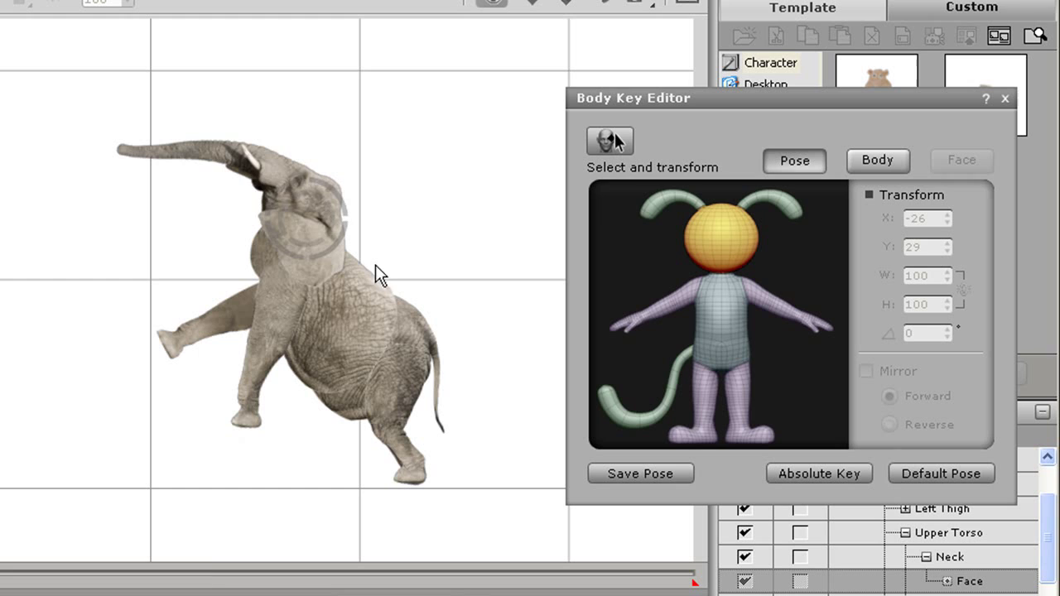
{"action": "left_click_drag", "start_coordinate": [339, 220], "coordinate": [323, 194]}
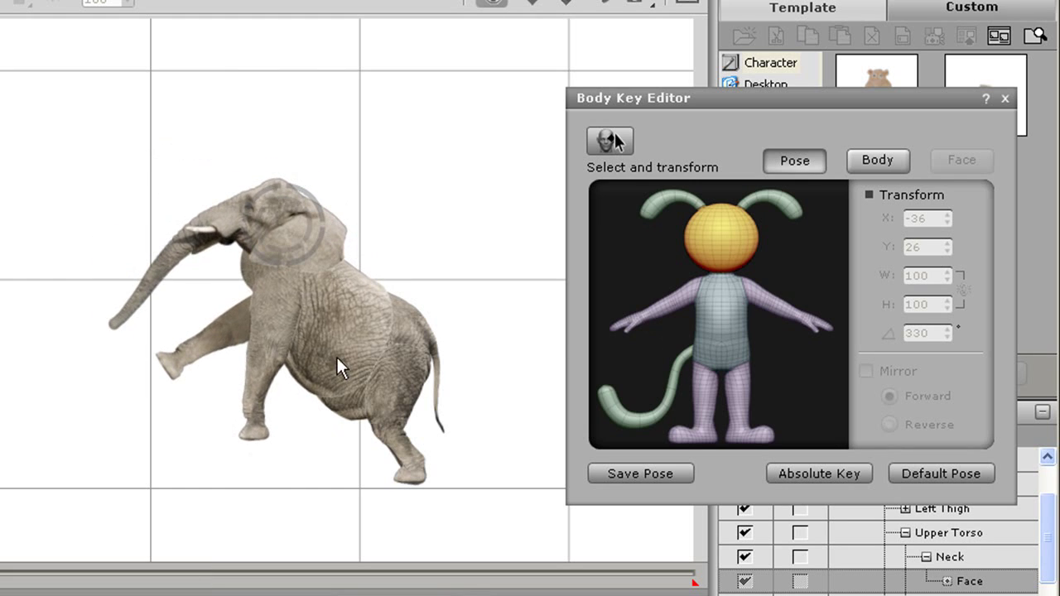
{"action": "left_click", "coordinate": [274, 322]}
{"action": "left_click_drag", "start_coordinate": [296, 329], "coordinate": [257, 310]}
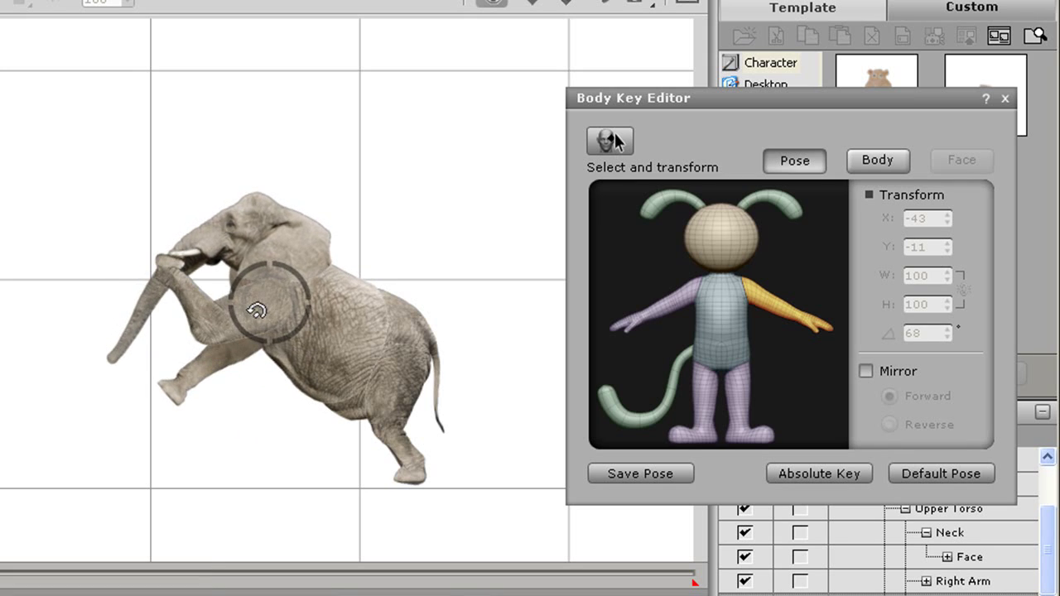
Step: In Body mode, rotate the left forearm toward the trunk and bend the Right Arm
{"action": "left_click", "coordinate": [879, 161]}
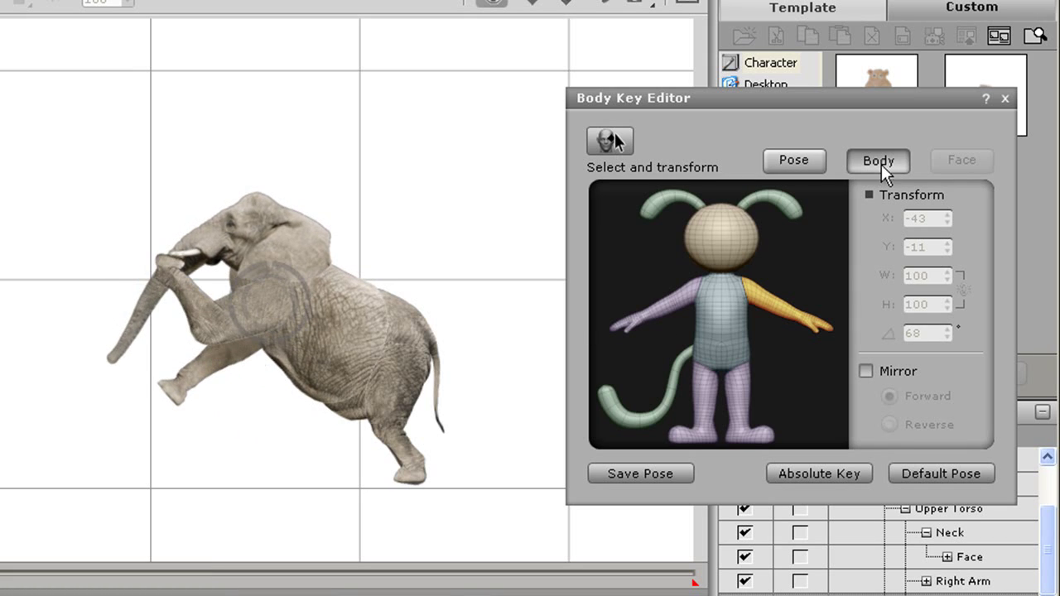
{"action": "left_click", "coordinate": [165, 269]}
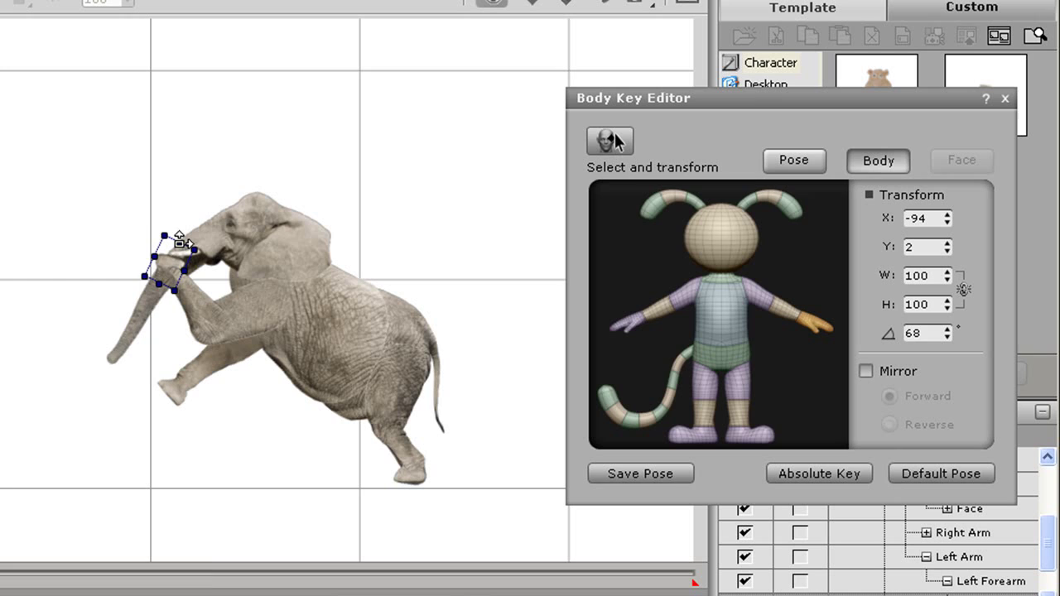
{"action": "left_click_drag", "start_coordinate": [165, 224], "coordinate": [120, 329]}
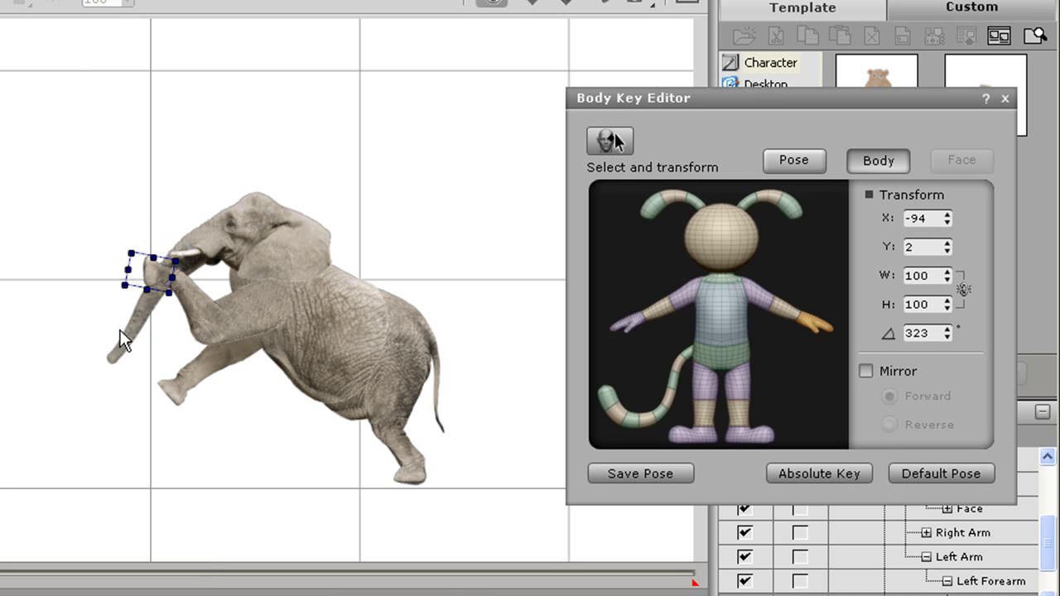
{"action": "left_click", "coordinate": [243, 346]}
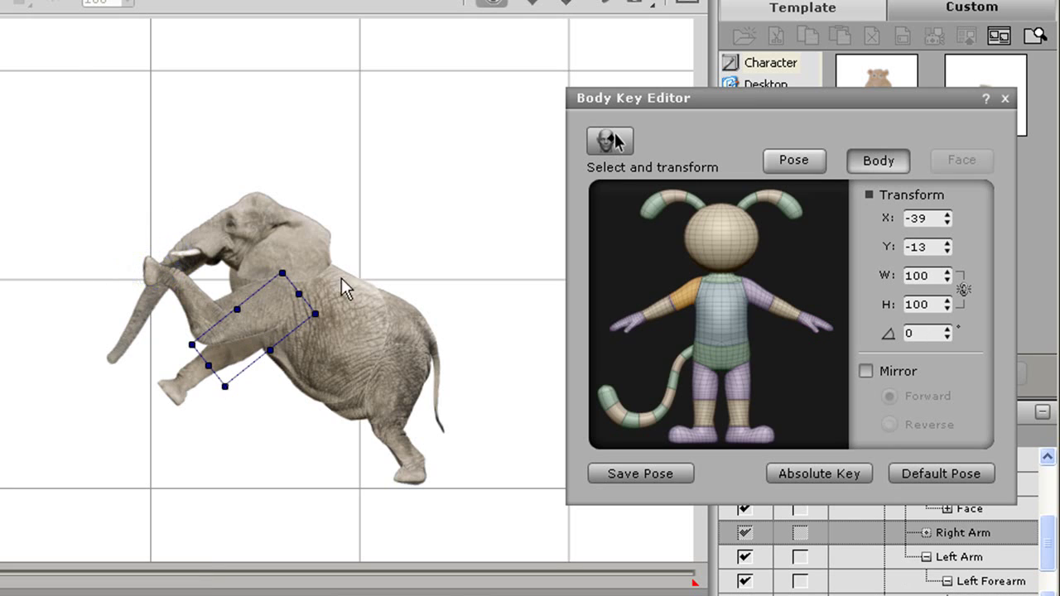
{"action": "left_click", "coordinate": [178, 348]}
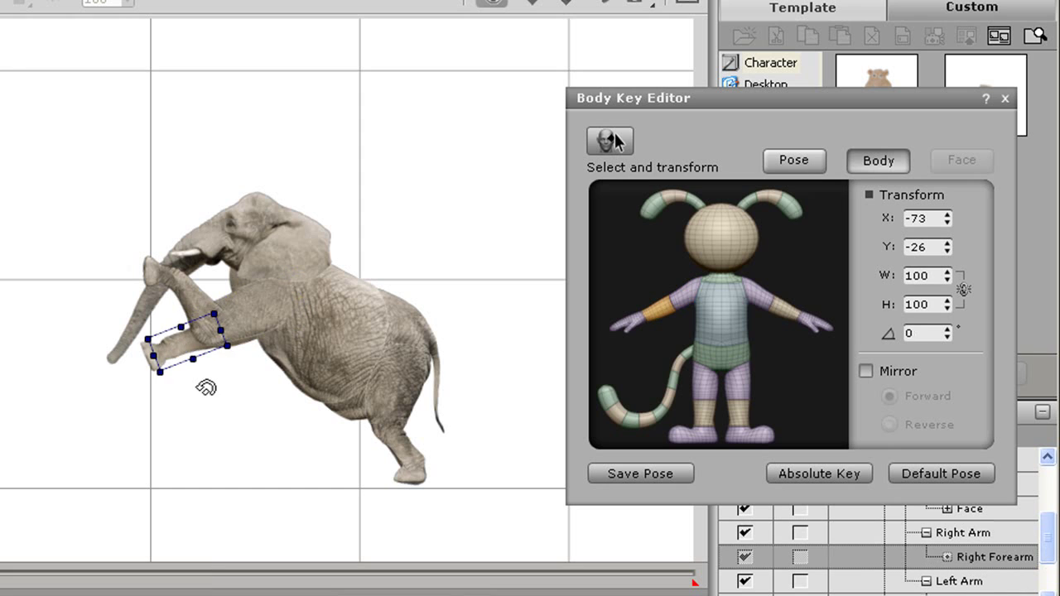